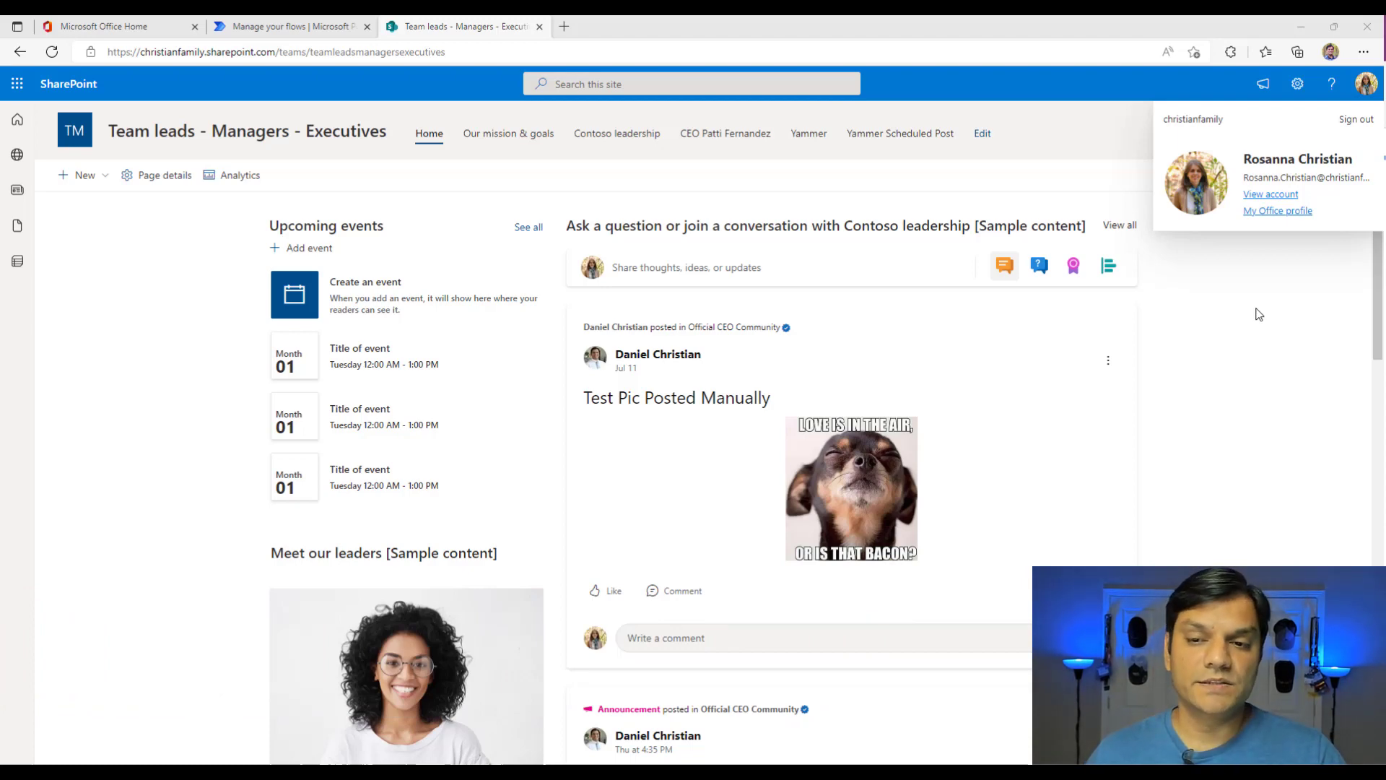
Open the site contents page of the Team leads - Managers - Executives site.
click(158, 246)
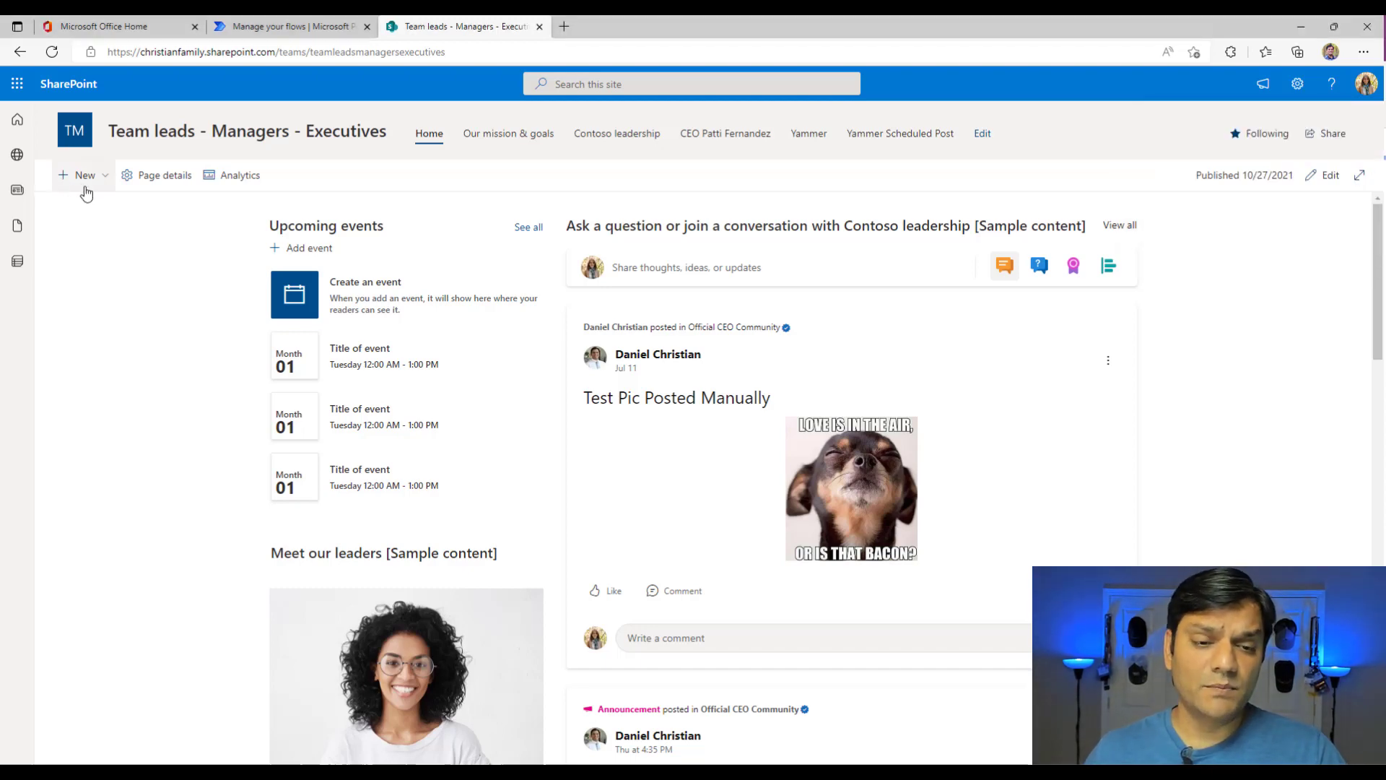
click(85, 186)
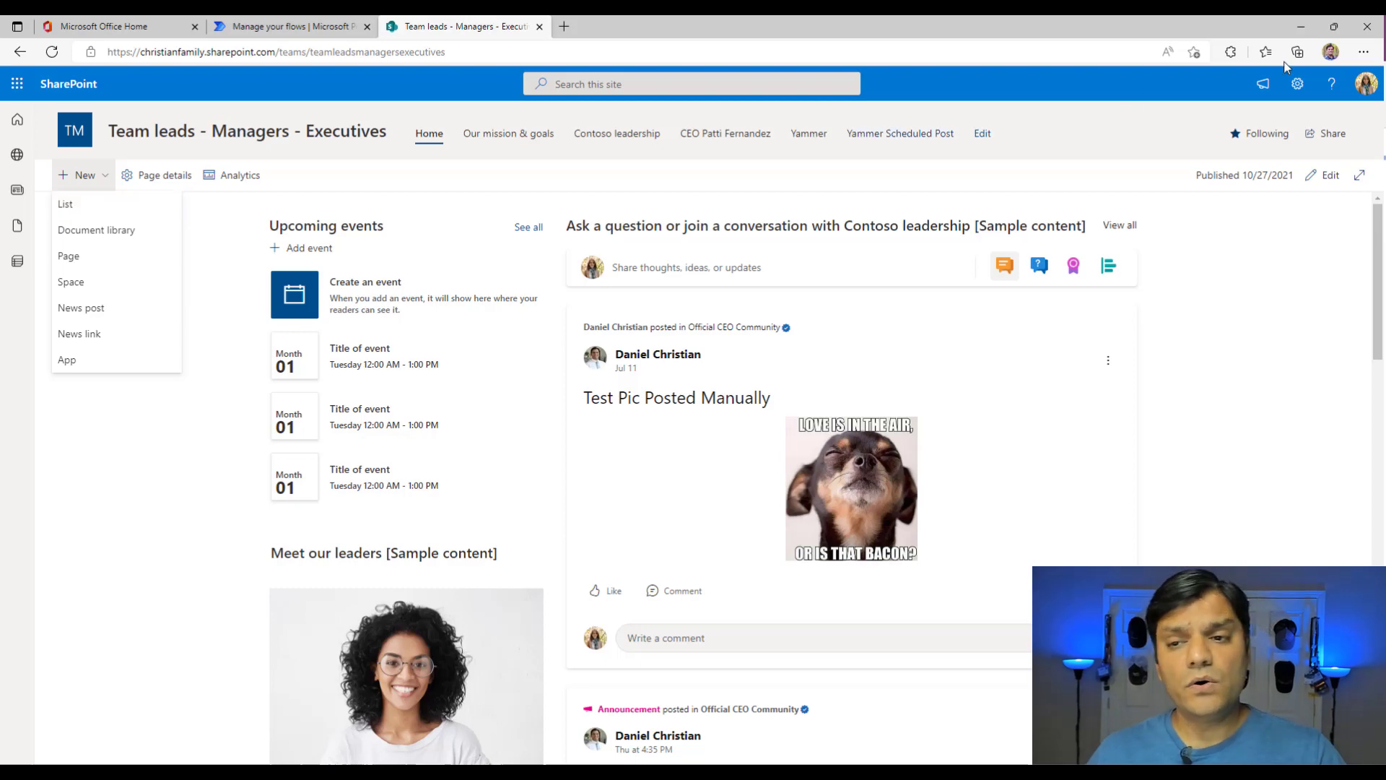
click(1298, 85)
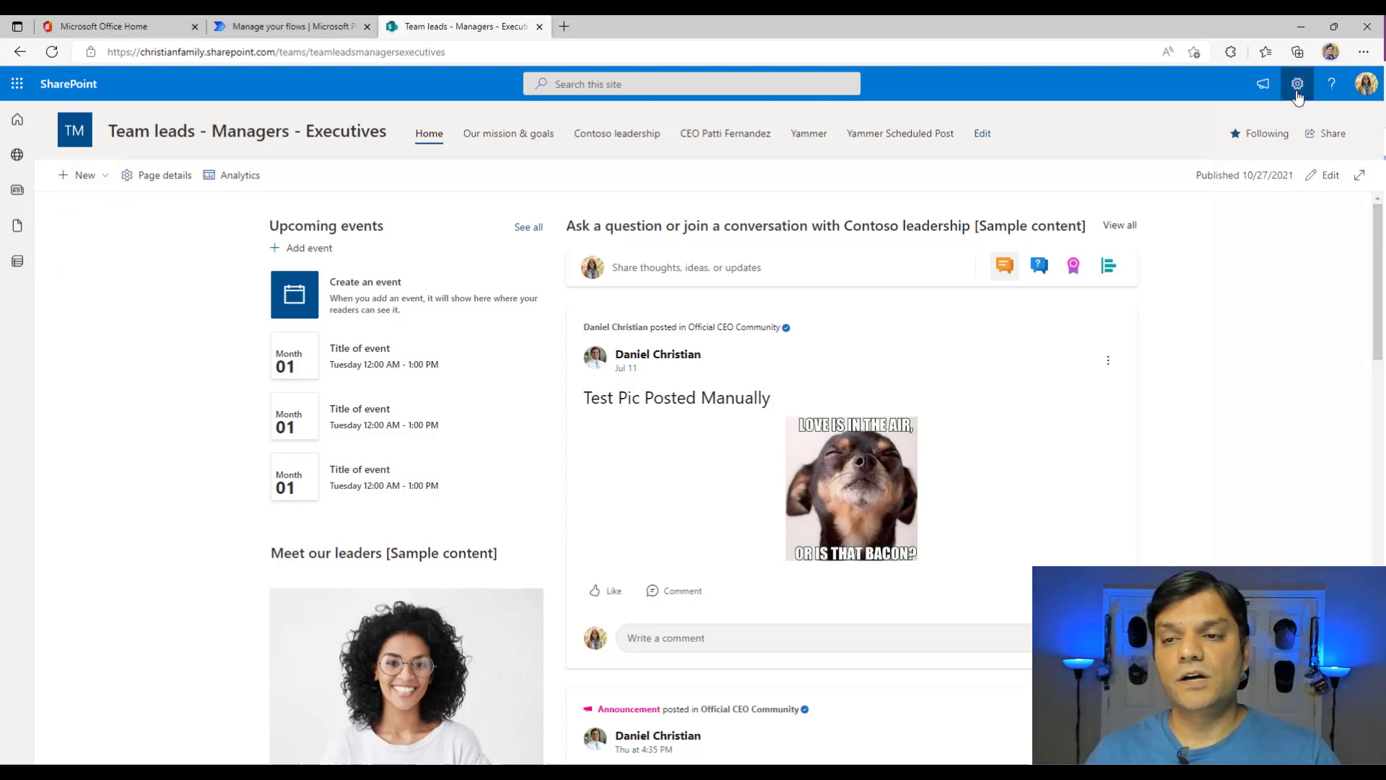
click(1202, 220)
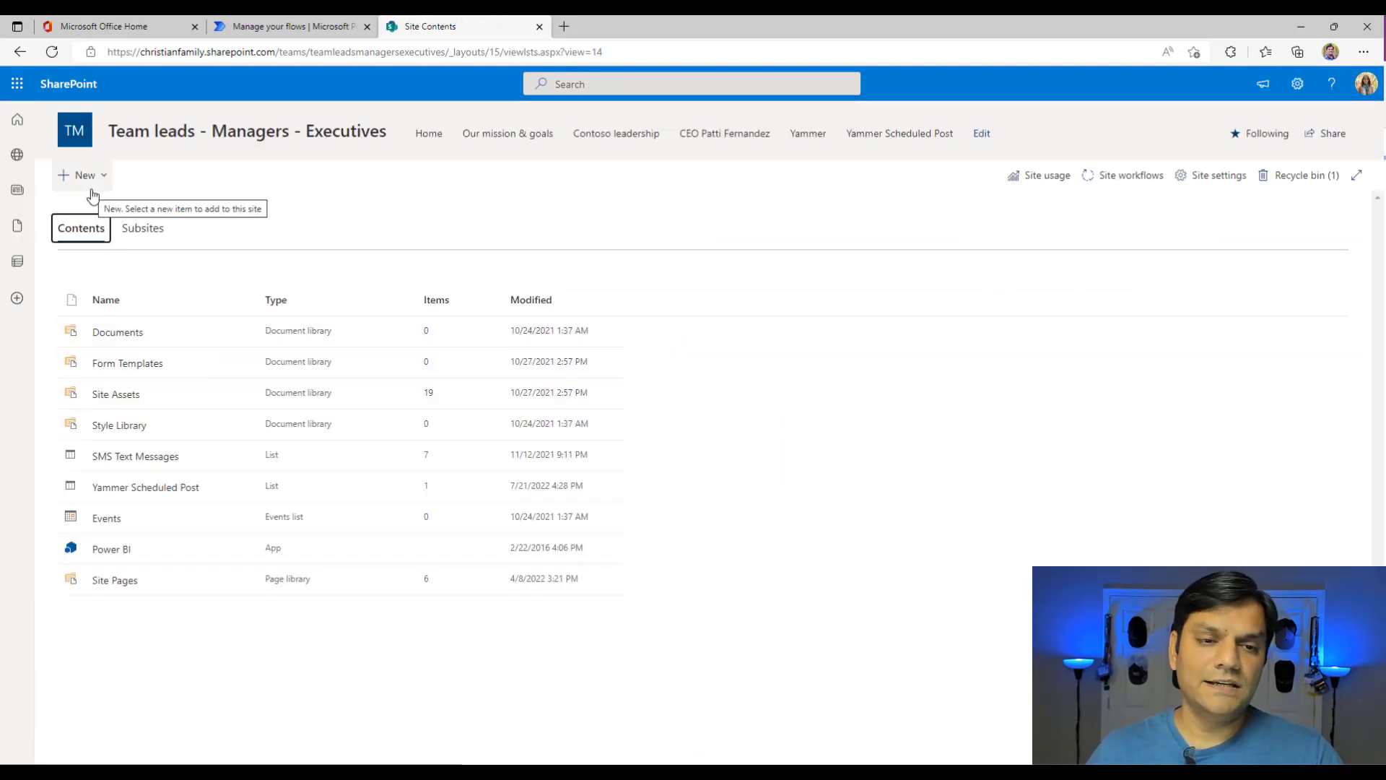
Start a new list on the site using Microsoft's Work progress tracker template.
click(91, 182)
click(77, 208)
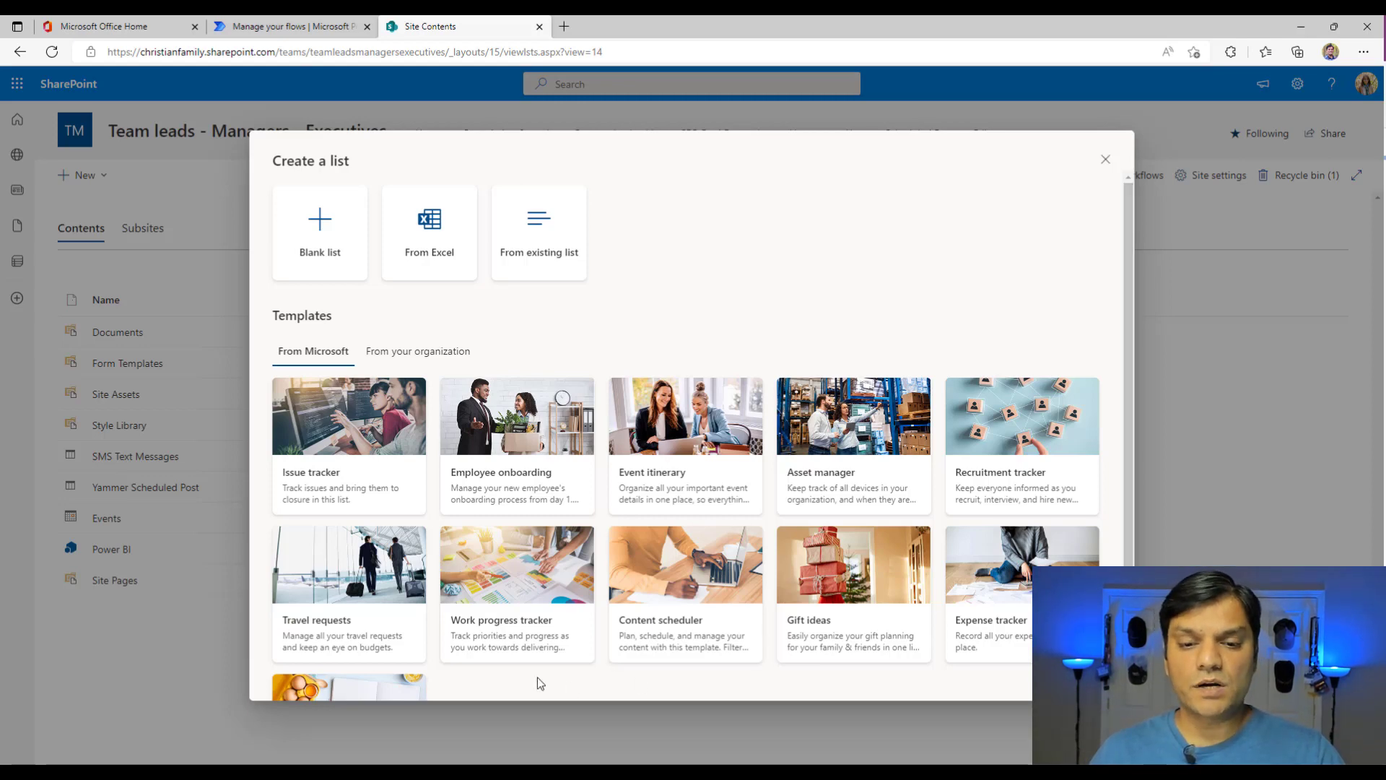
click(509, 612)
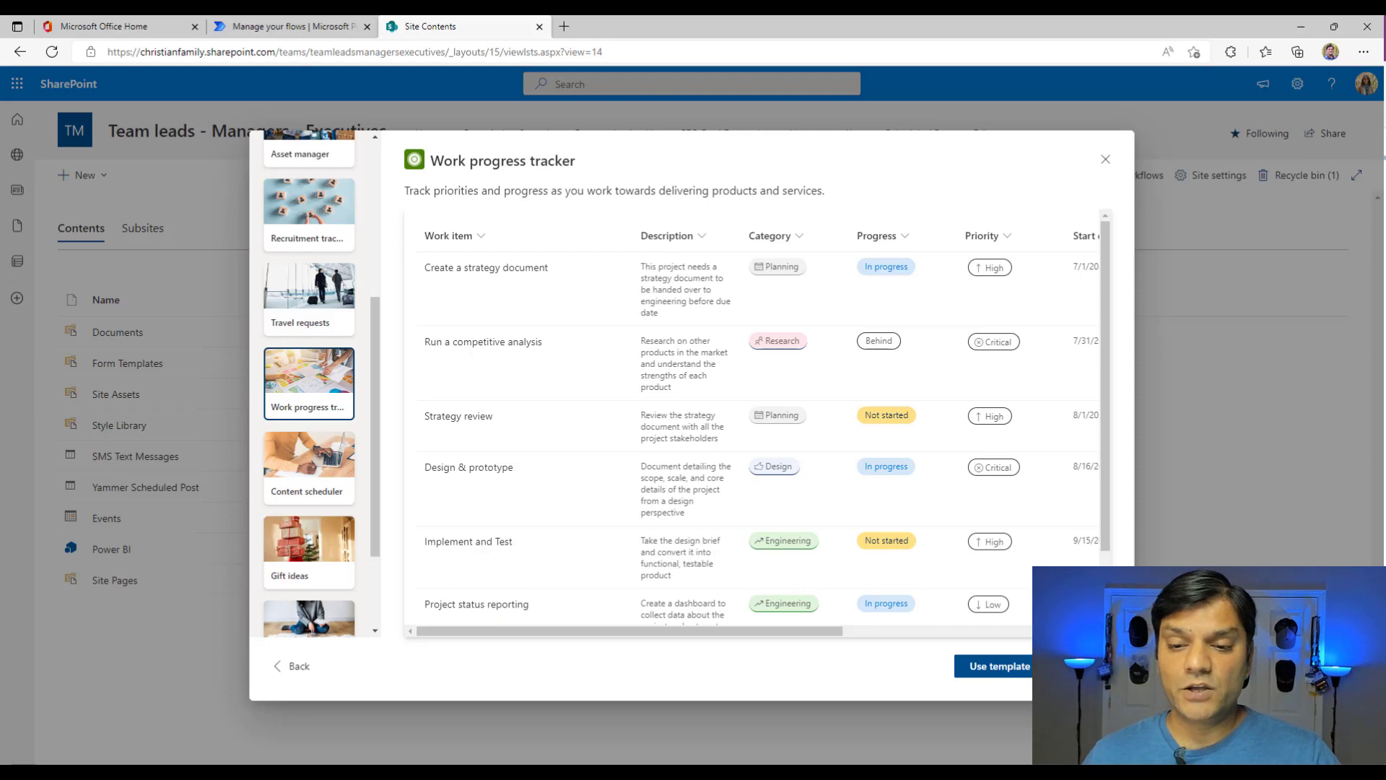
click(992, 676)
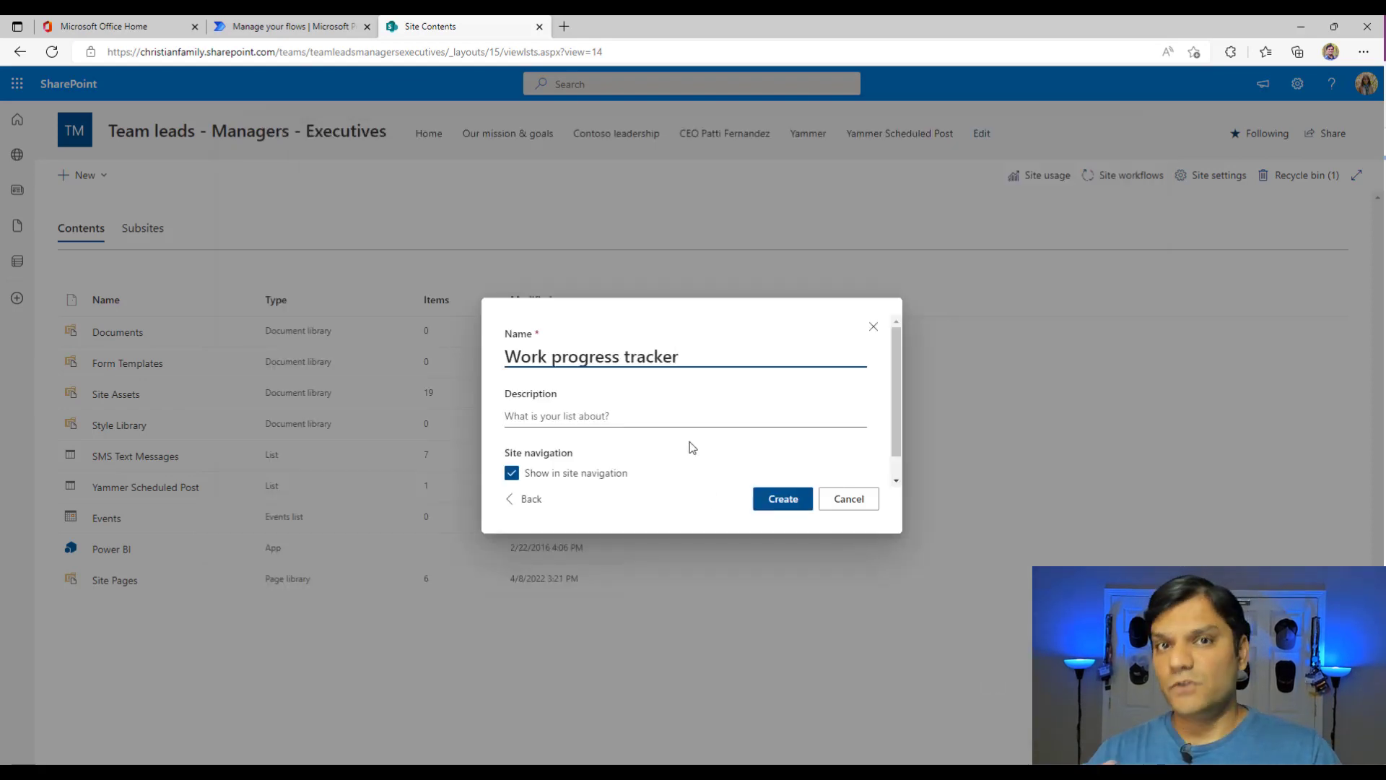
Name the list "Work progress tracker-Live Demo1" and create it.
text(-)
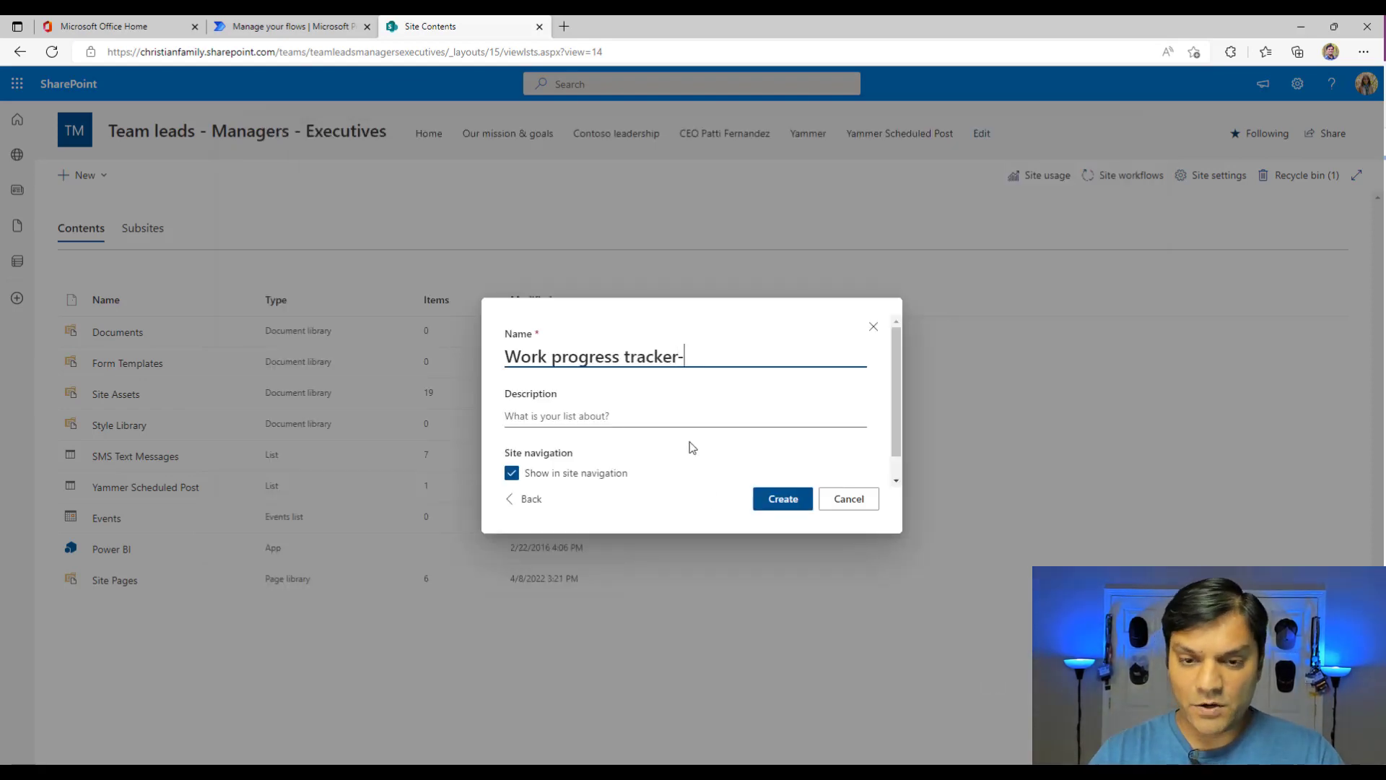
text(Live Demo)
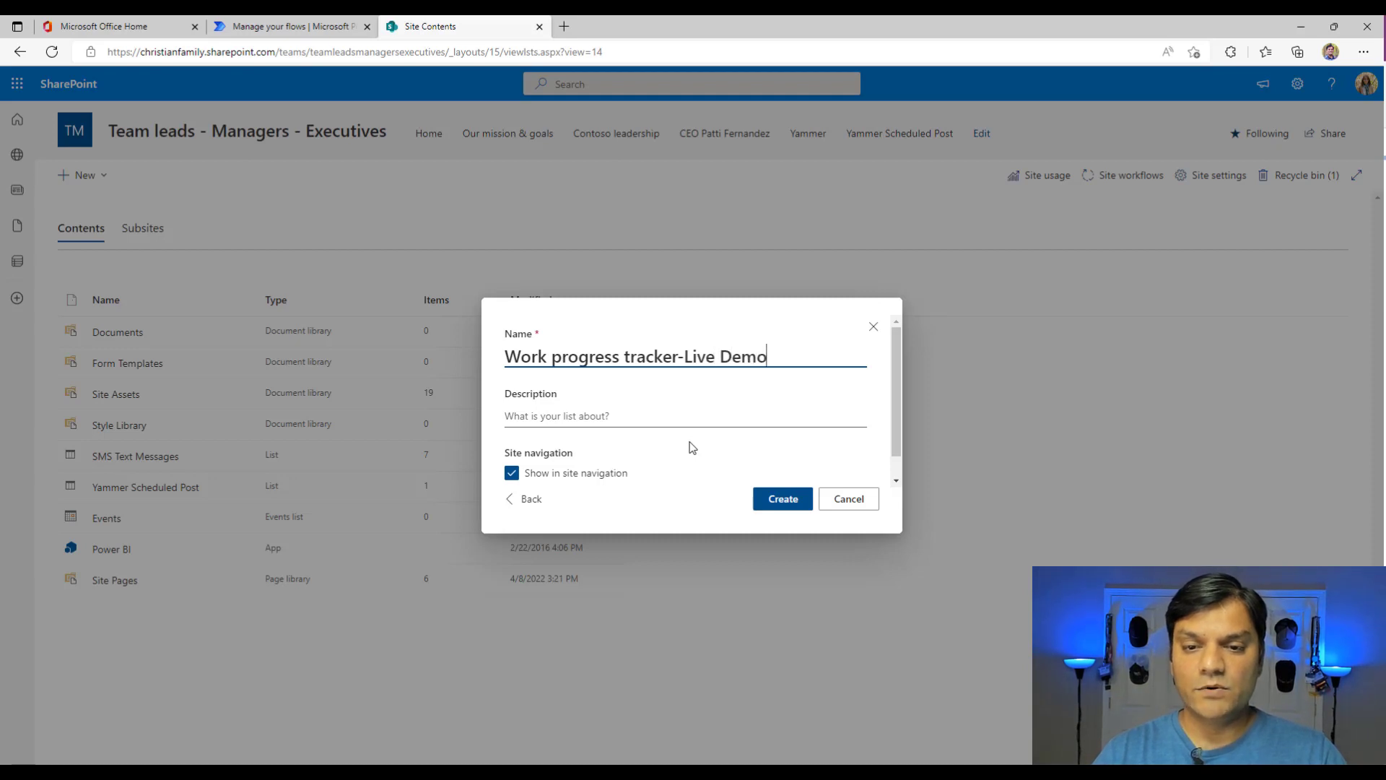
text(`)
key(BackSpace)
text(1)
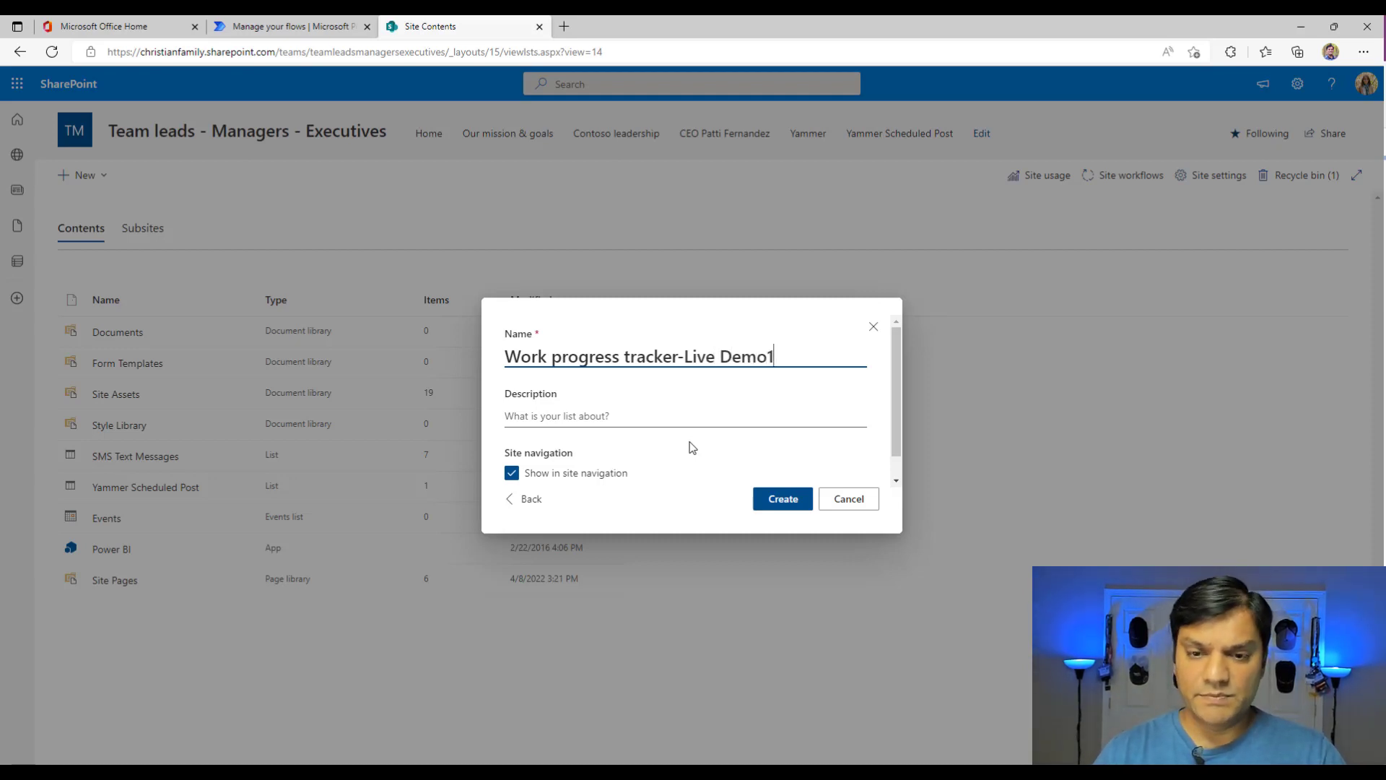
click(800, 492)
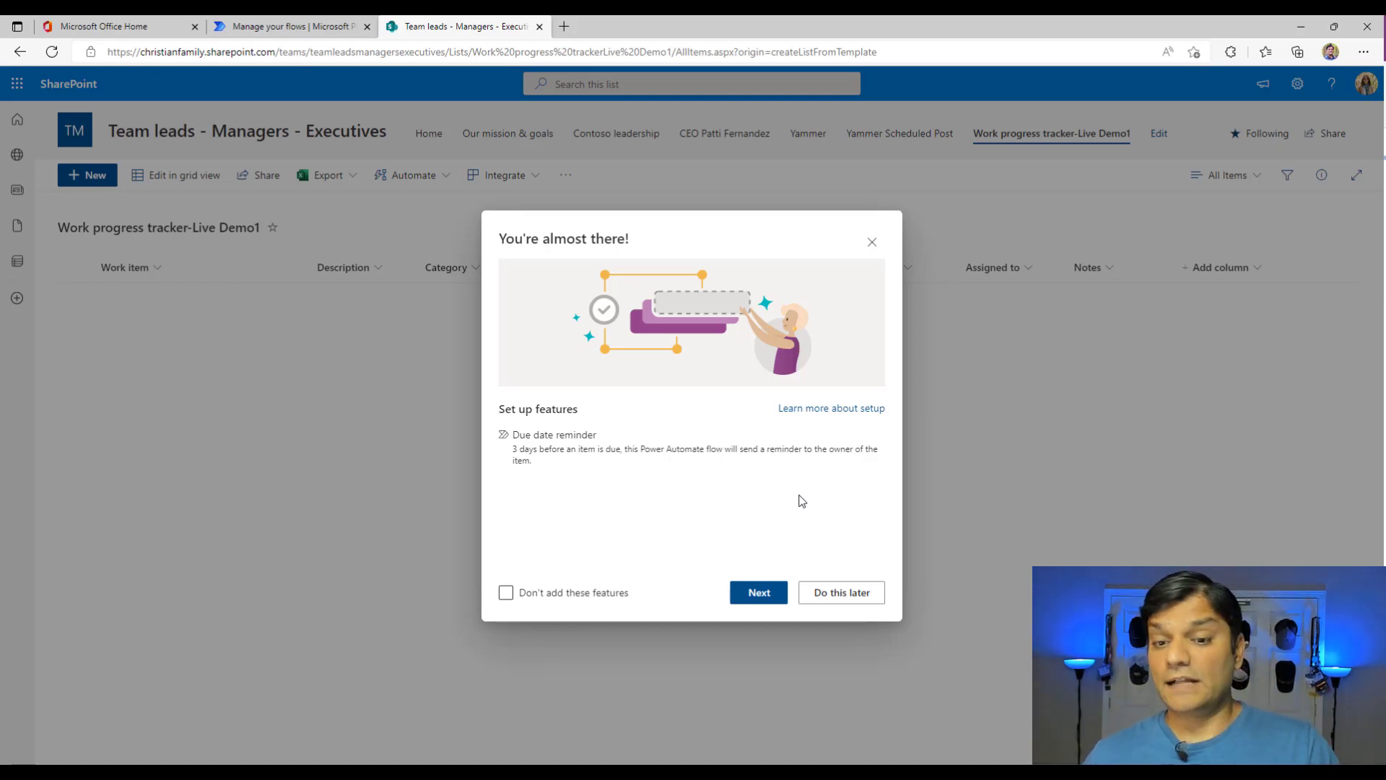
Set up the Due date reminder feature for the new list and check the progress of its setup.
click(748, 594)
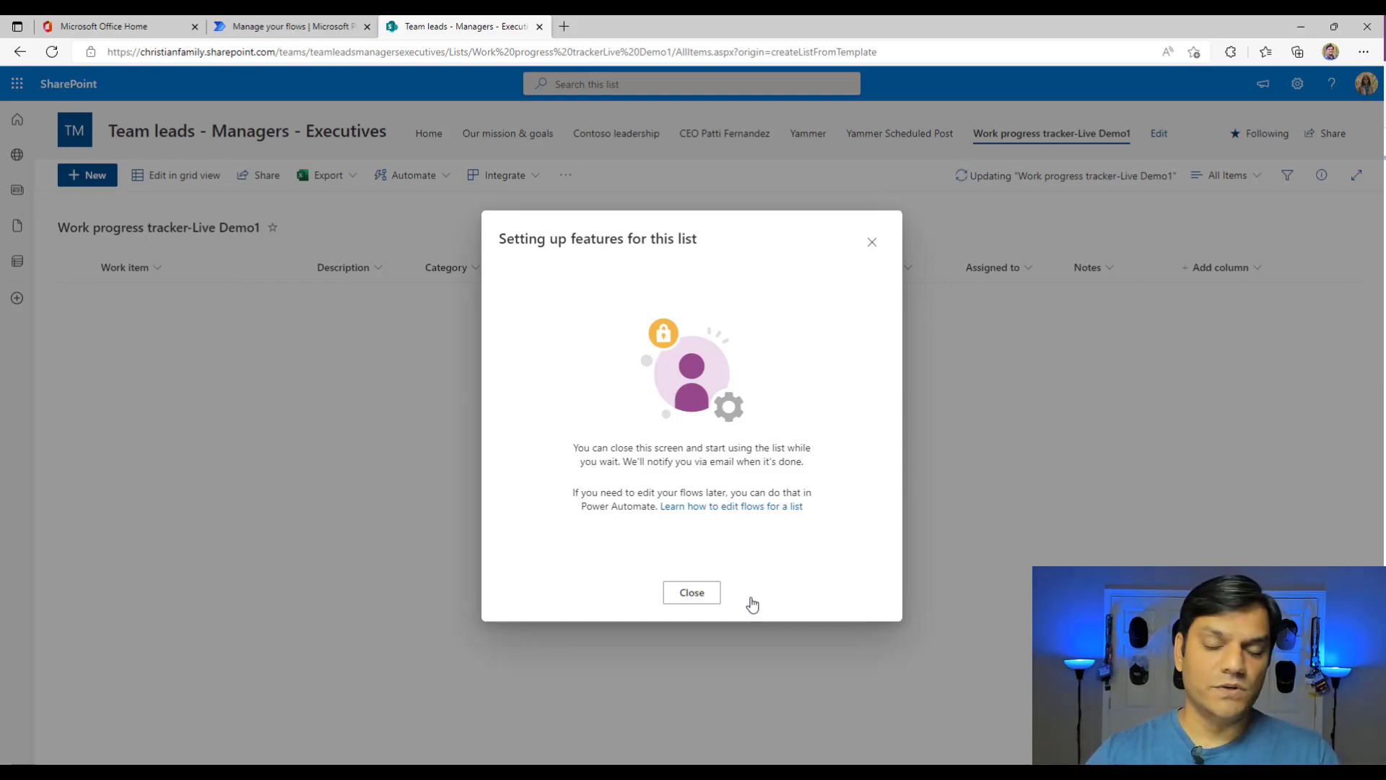
click(691, 593)
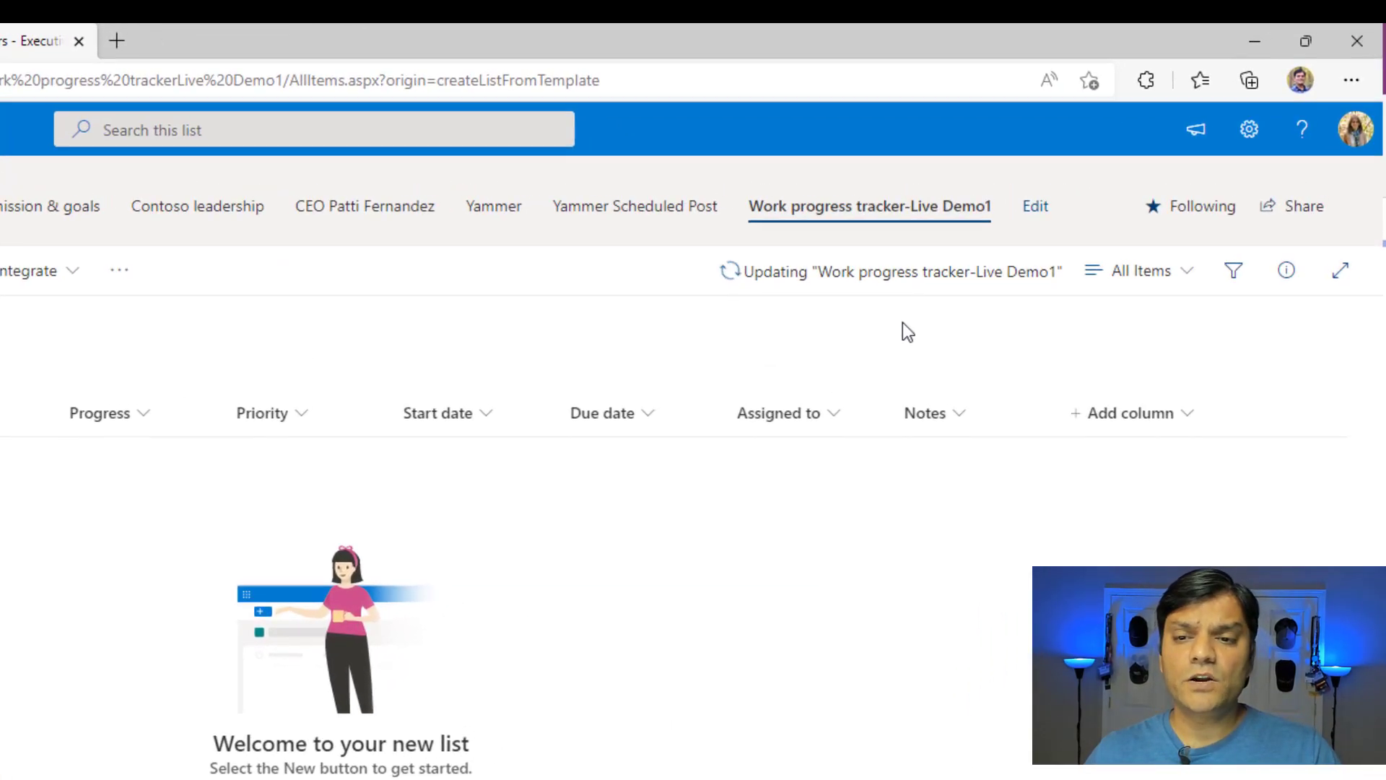
click(868, 291)
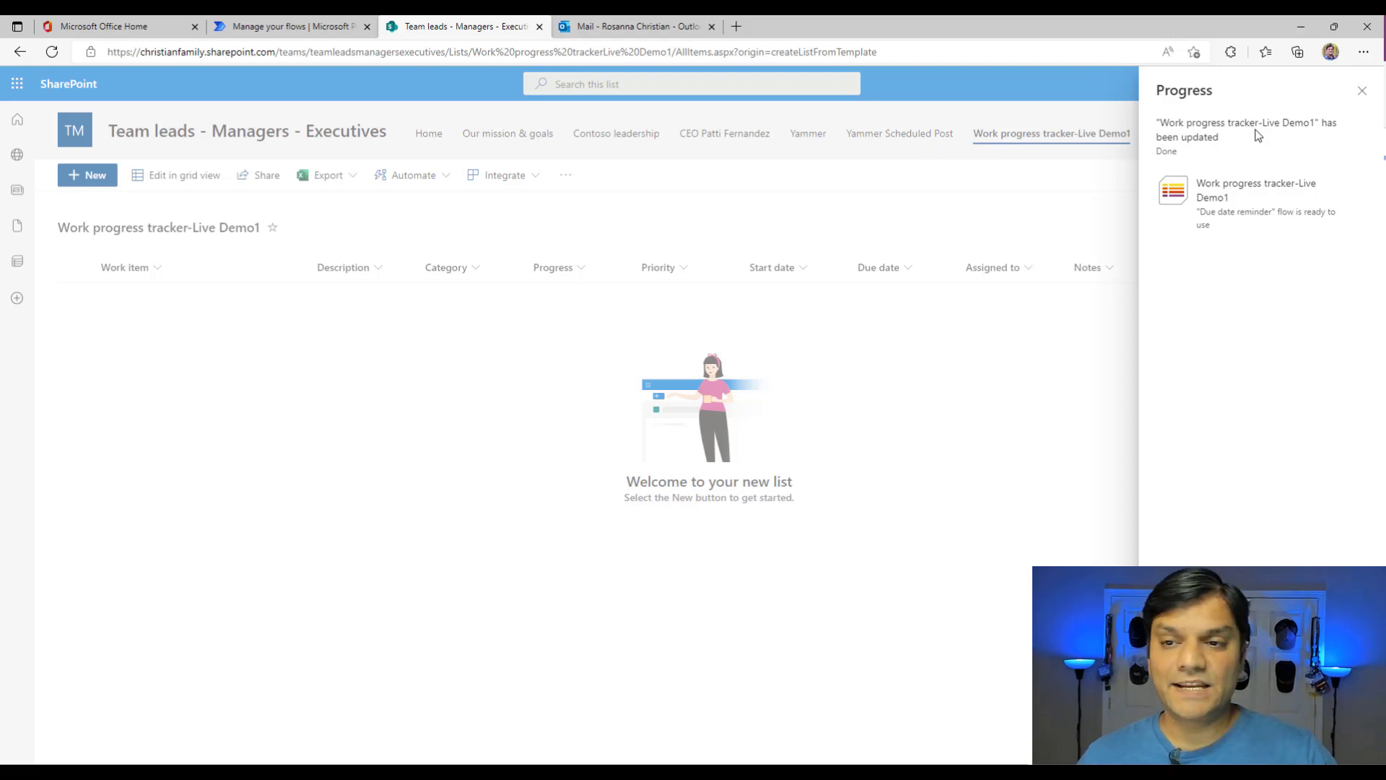
click(1363, 91)
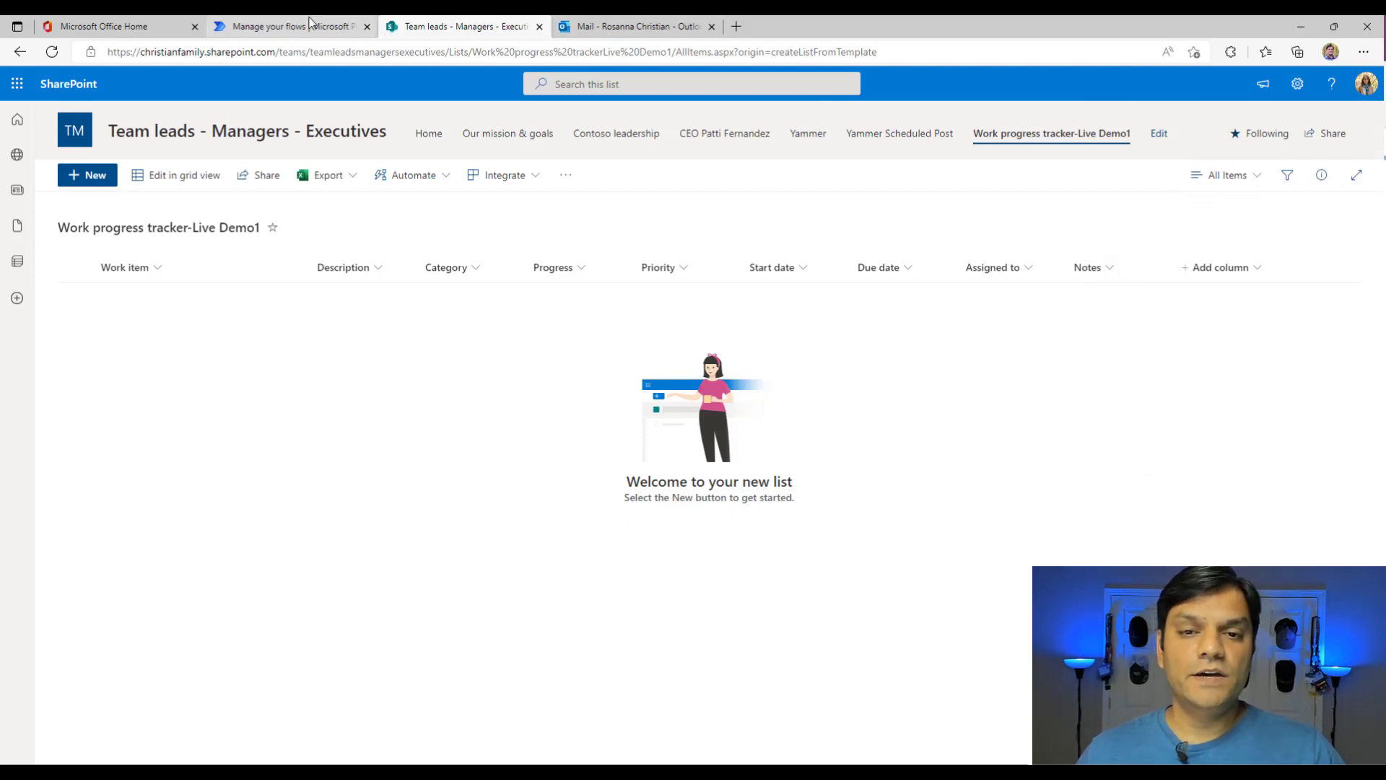
Switch to Outlook and read the SharePoint Online email about the Due date reminder.
click(680, 25)
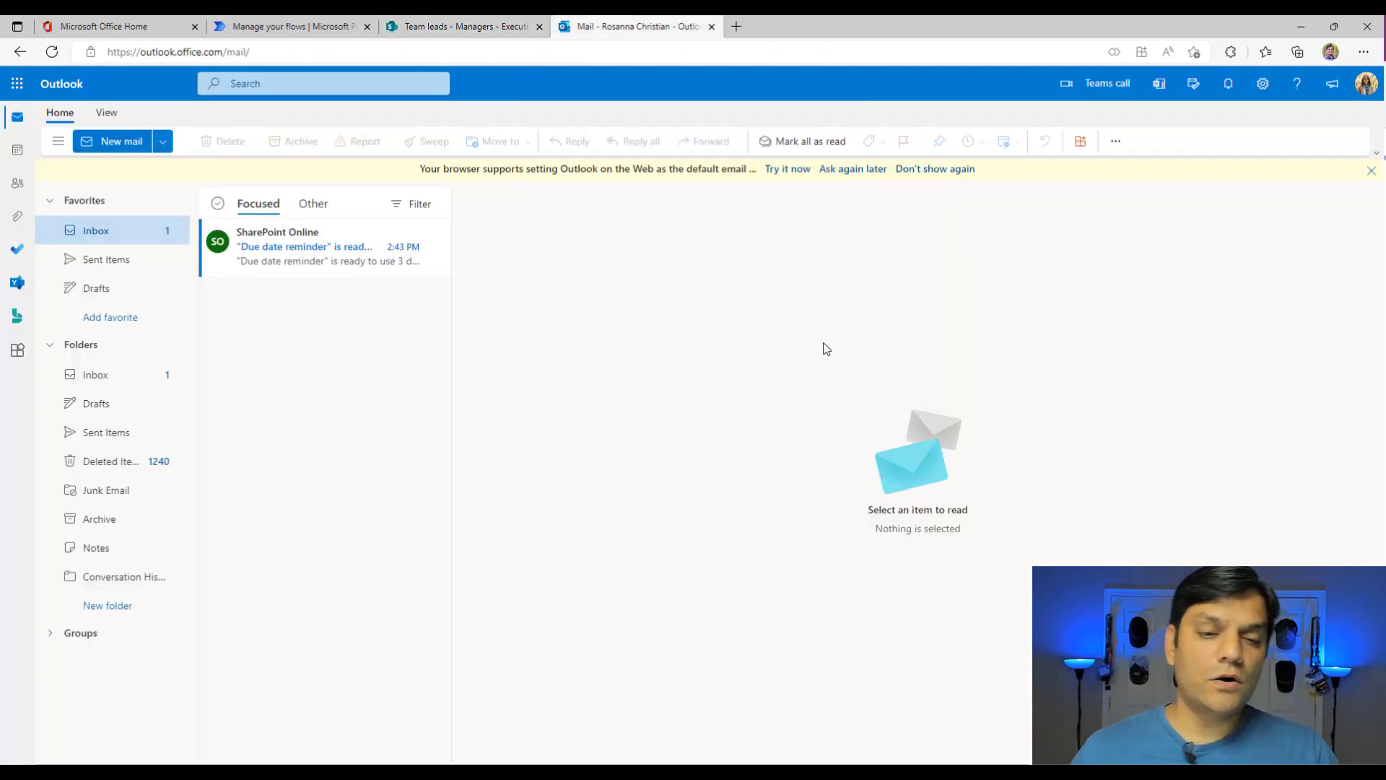
click(294, 270)
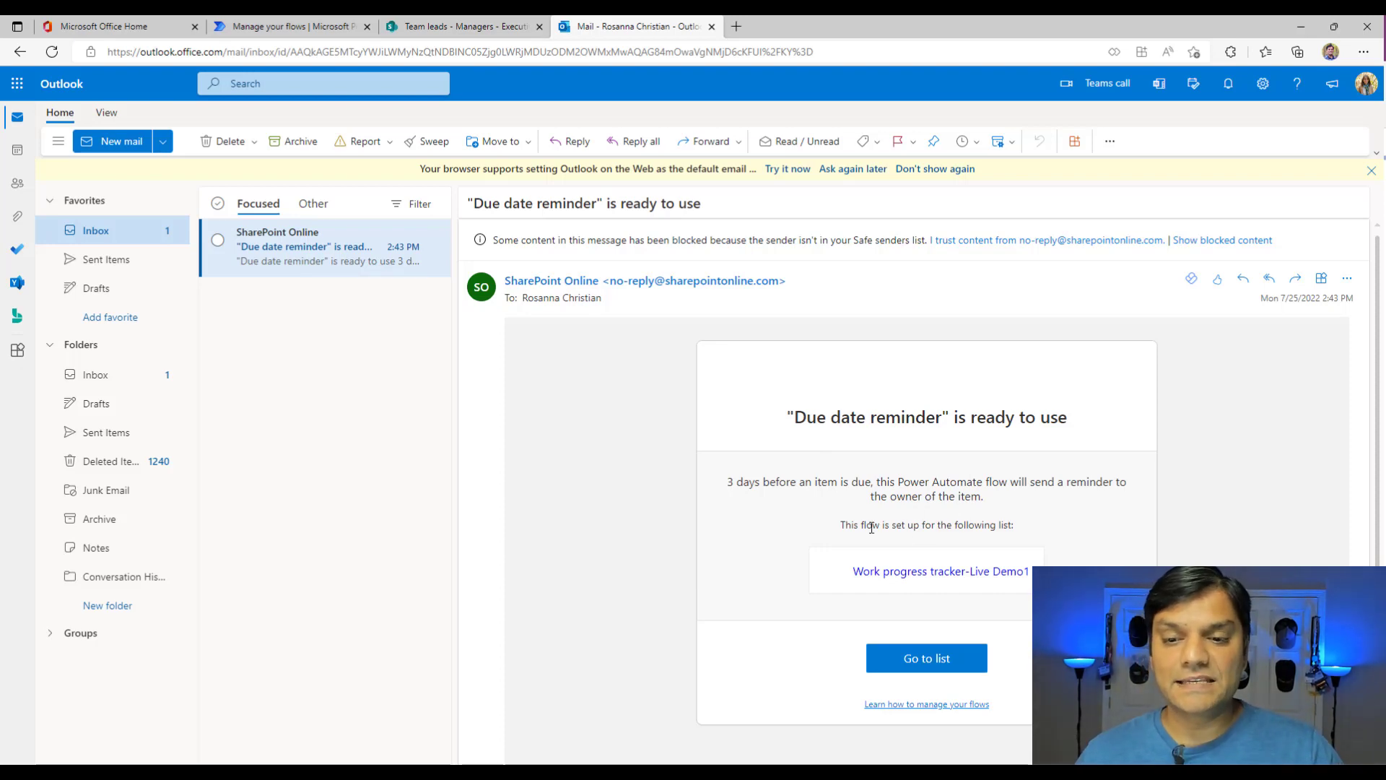
Switch to Power Automate, refresh the list of own flows and open the Due date reminder cloud flow for editing.
click(313, 21)
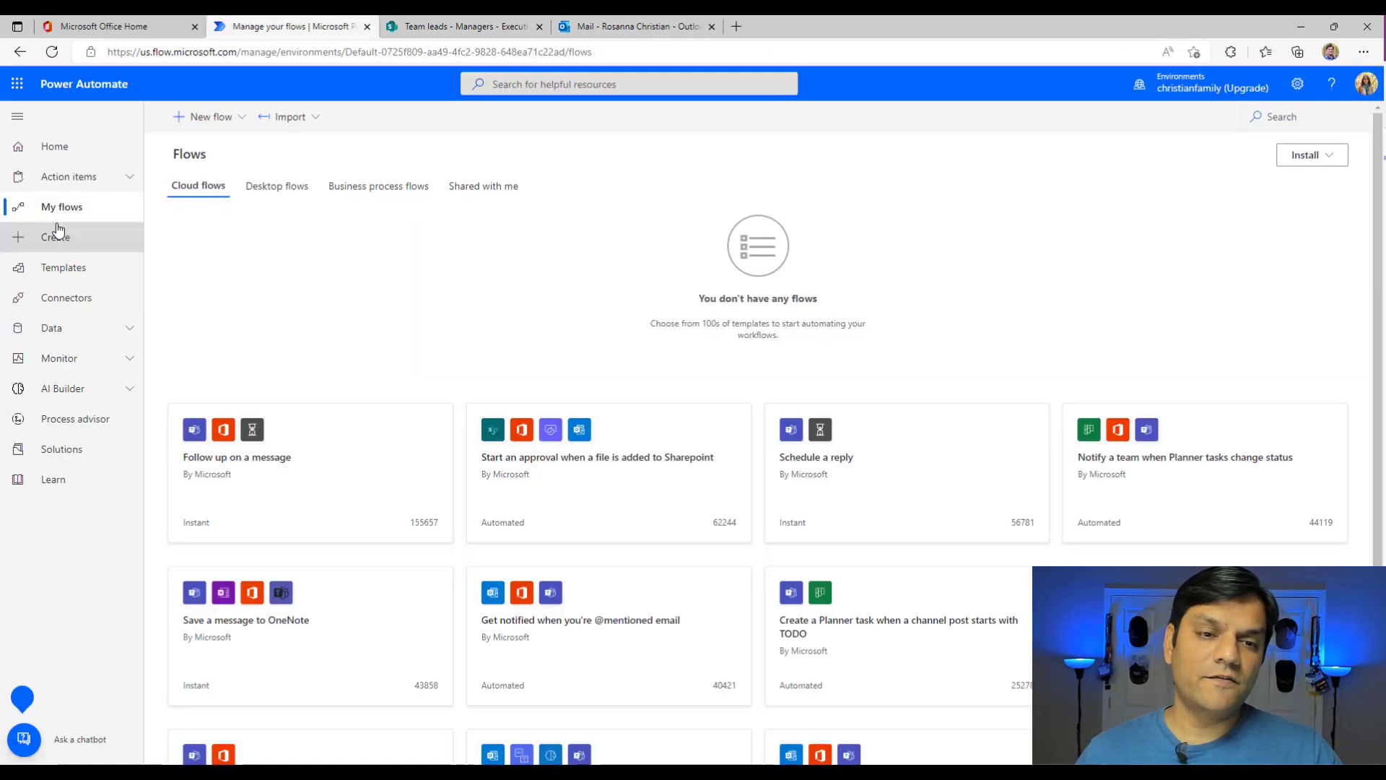
click(54, 152)
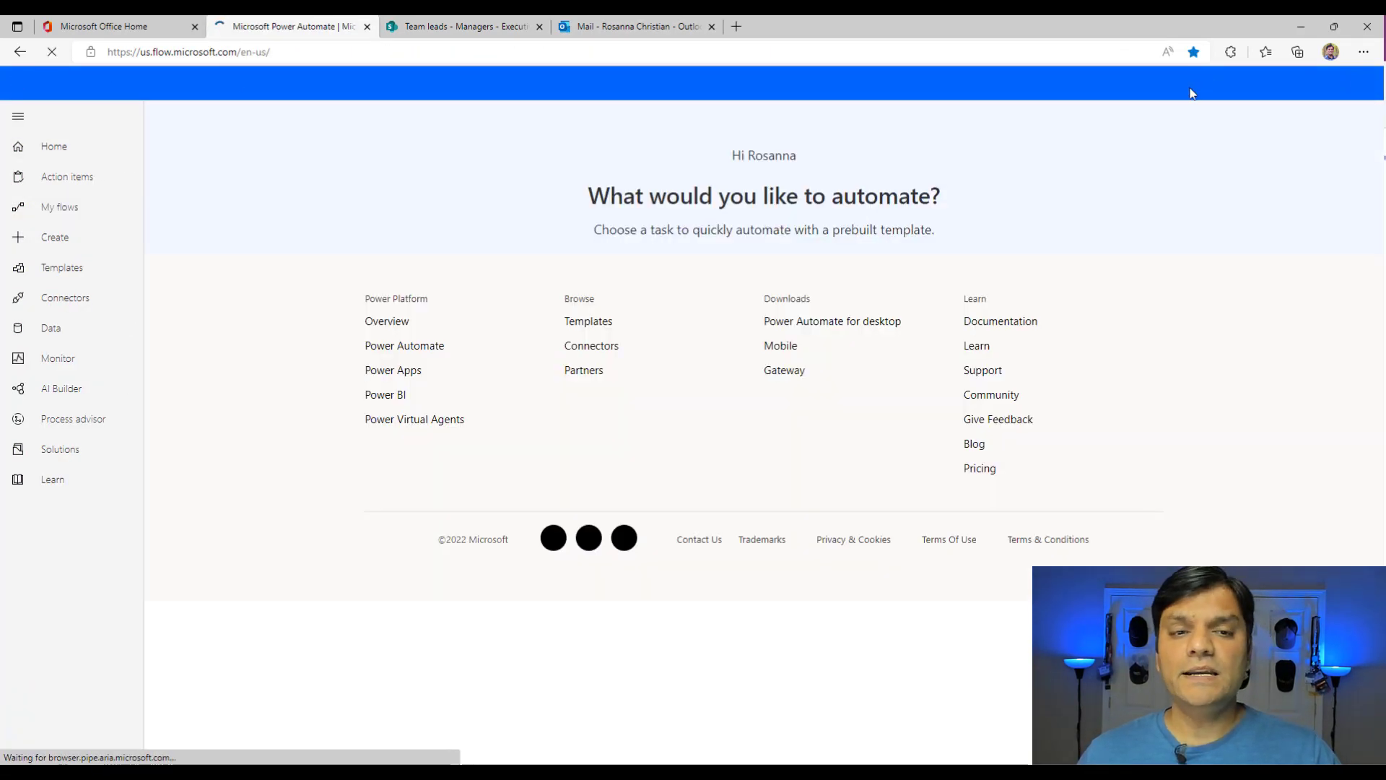
click(60, 212)
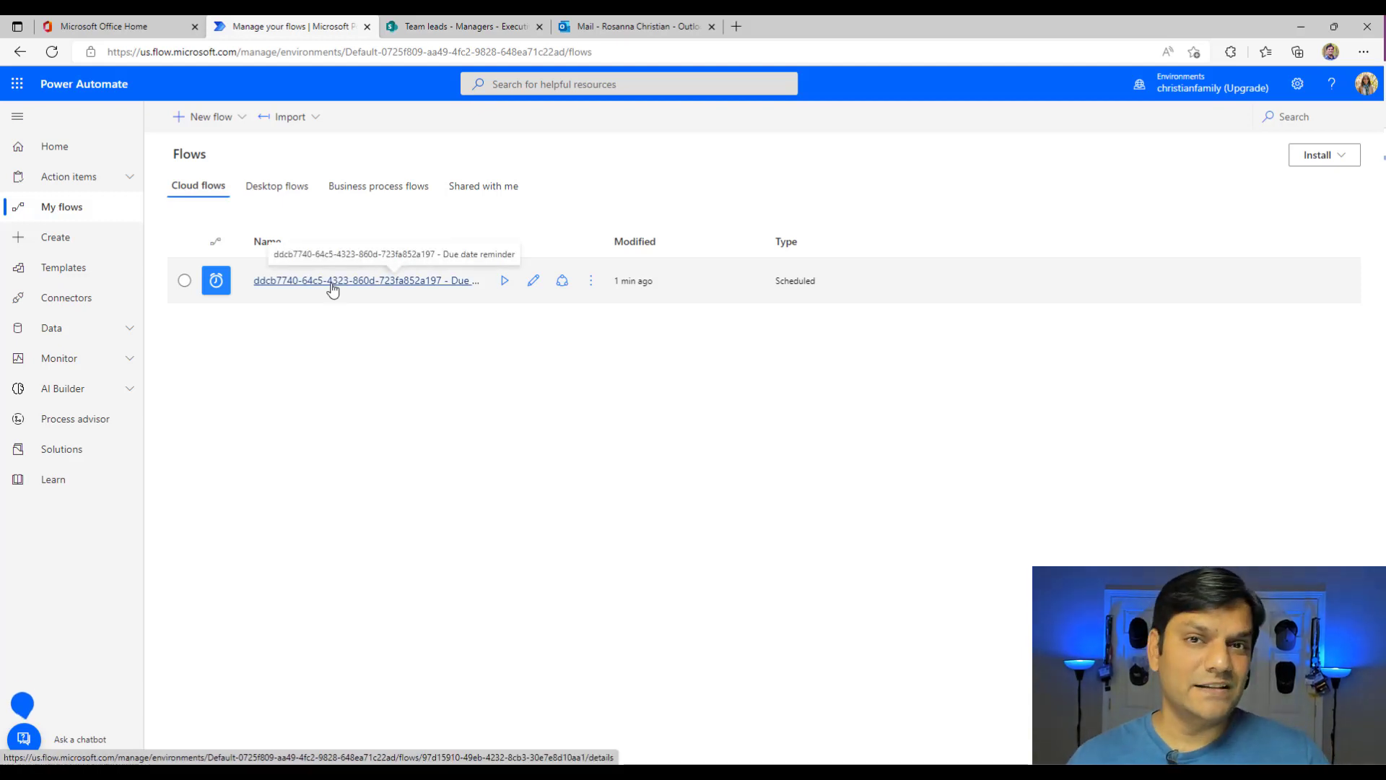
click(529, 283)
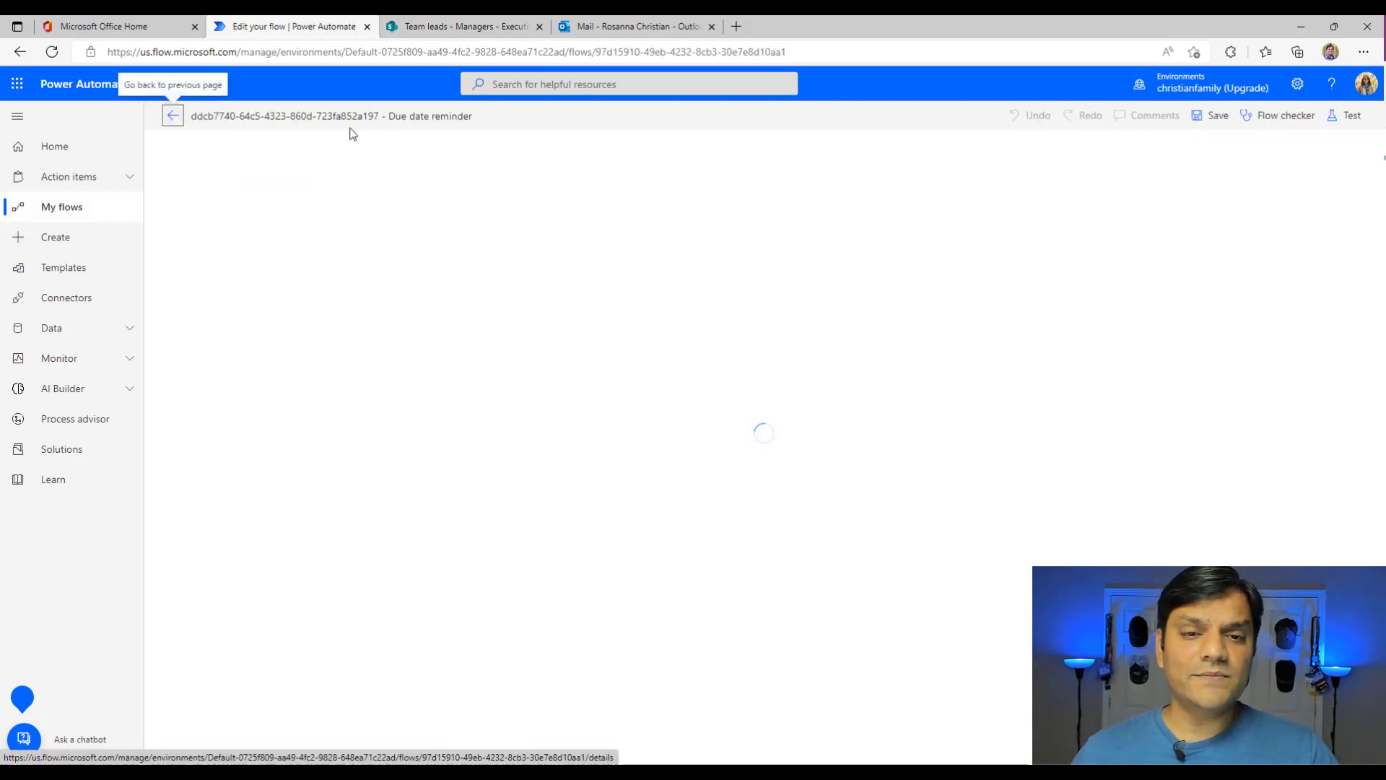
Remove the ID prefix from the flow's name so it reads "Due date reminder".
click(440, 116)
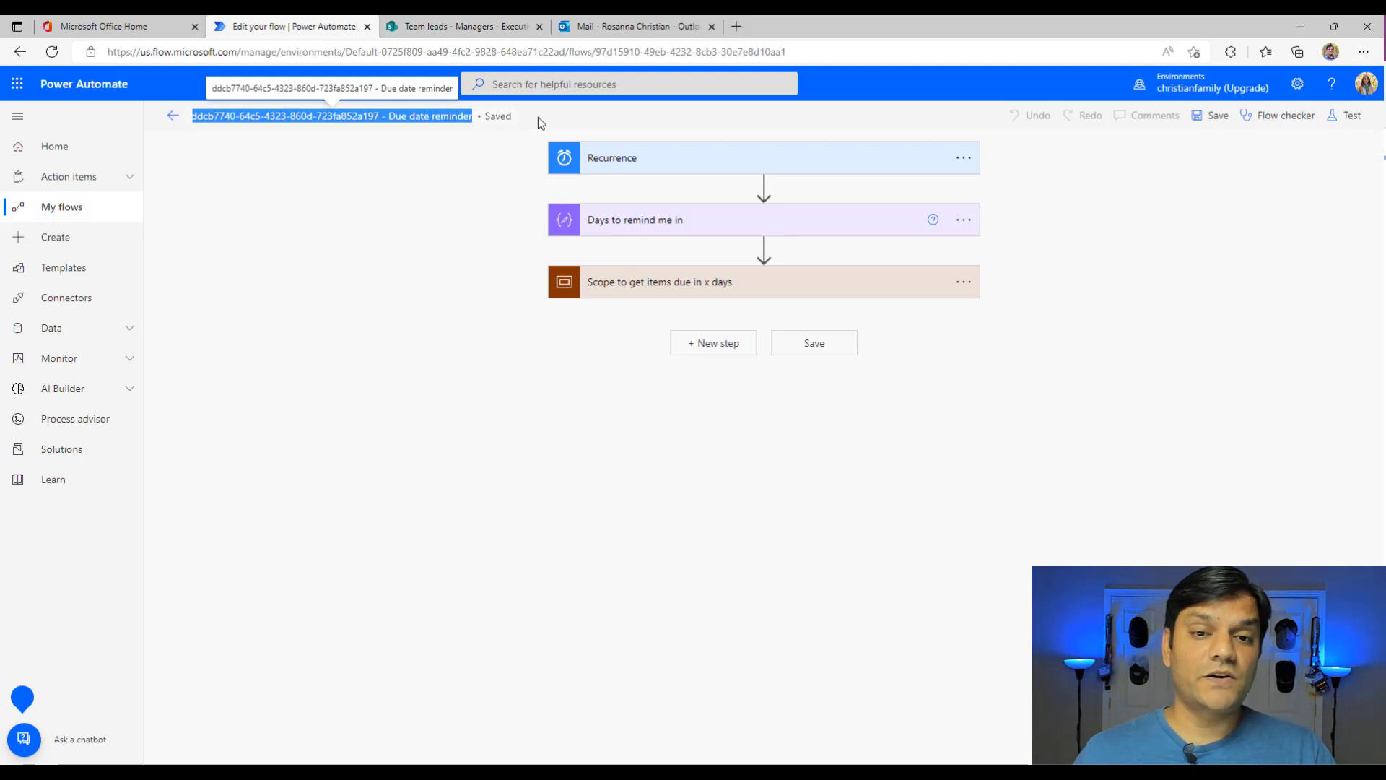
click(391, 116)
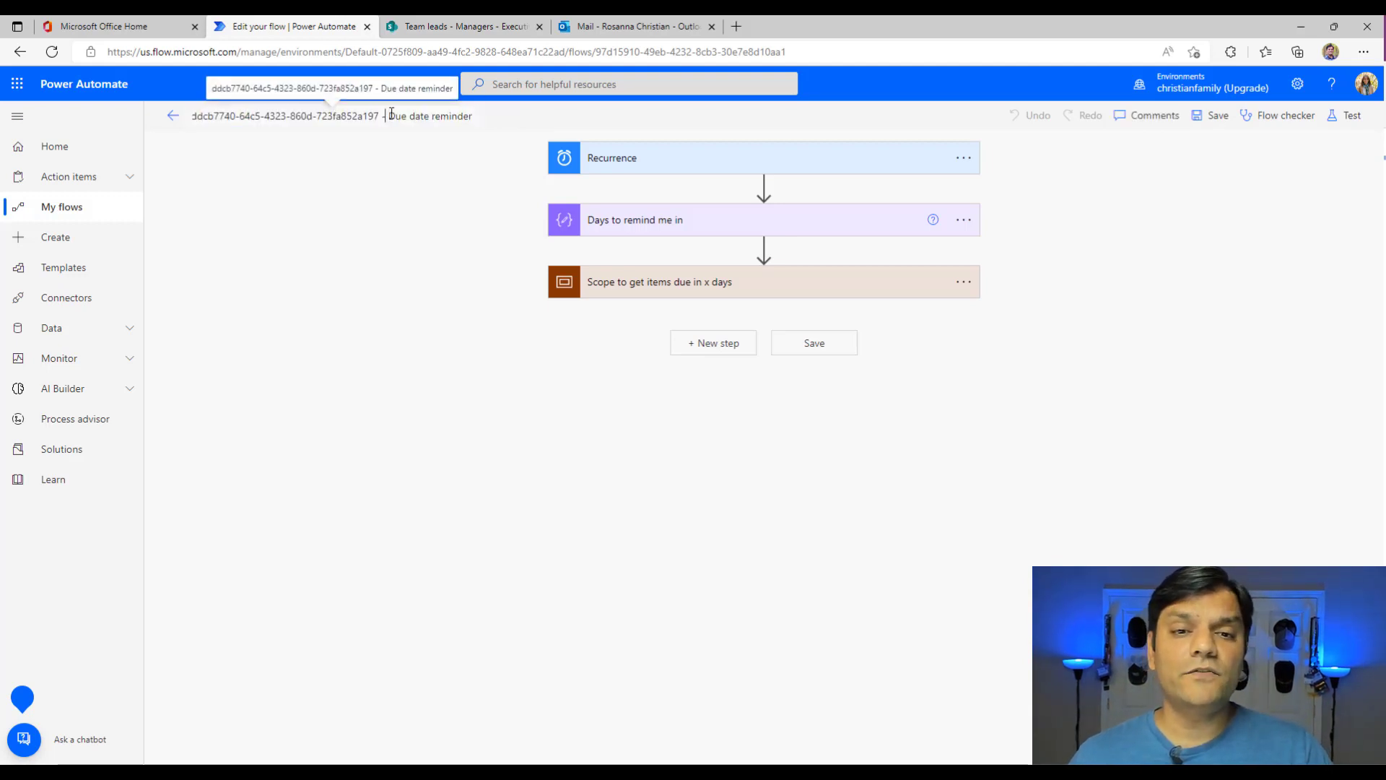
key(shift+Home)
key(BackSpace)
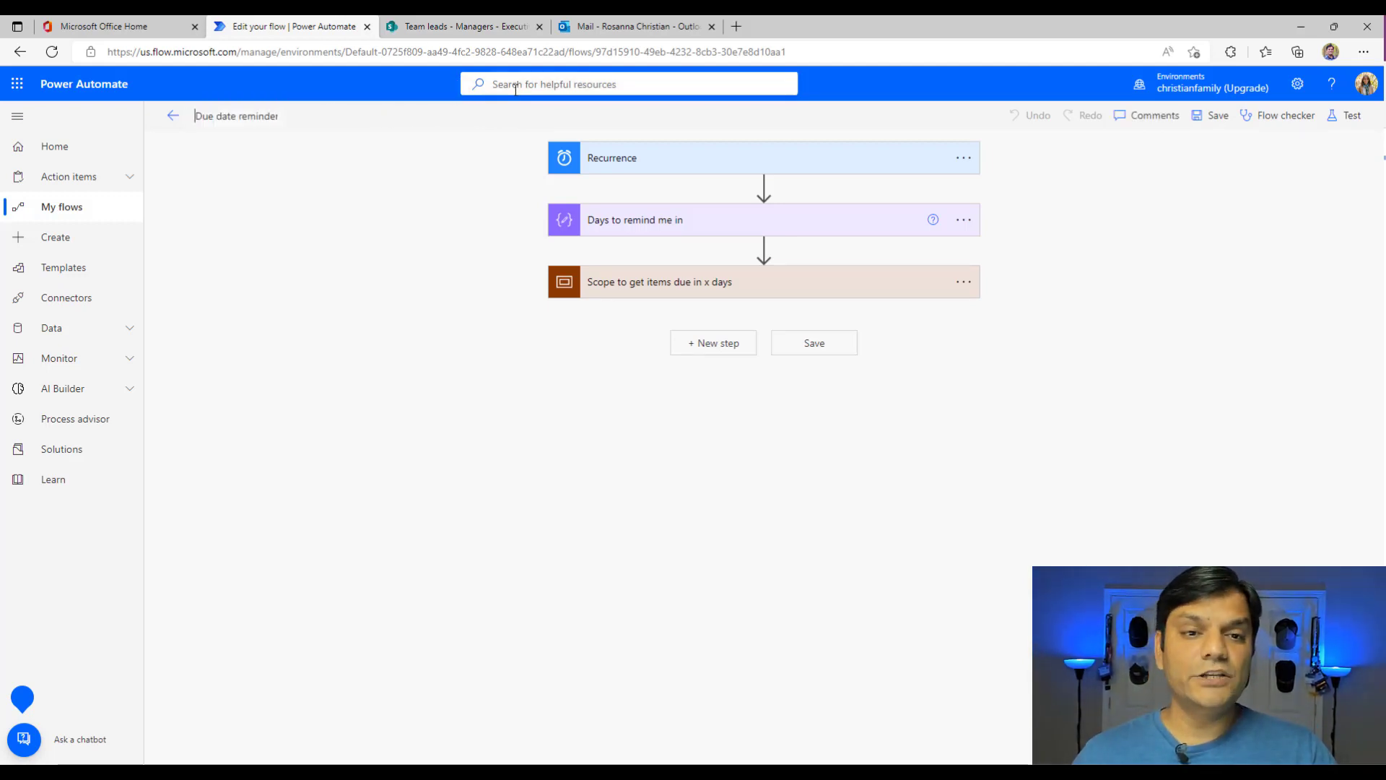
key(BackSpace)
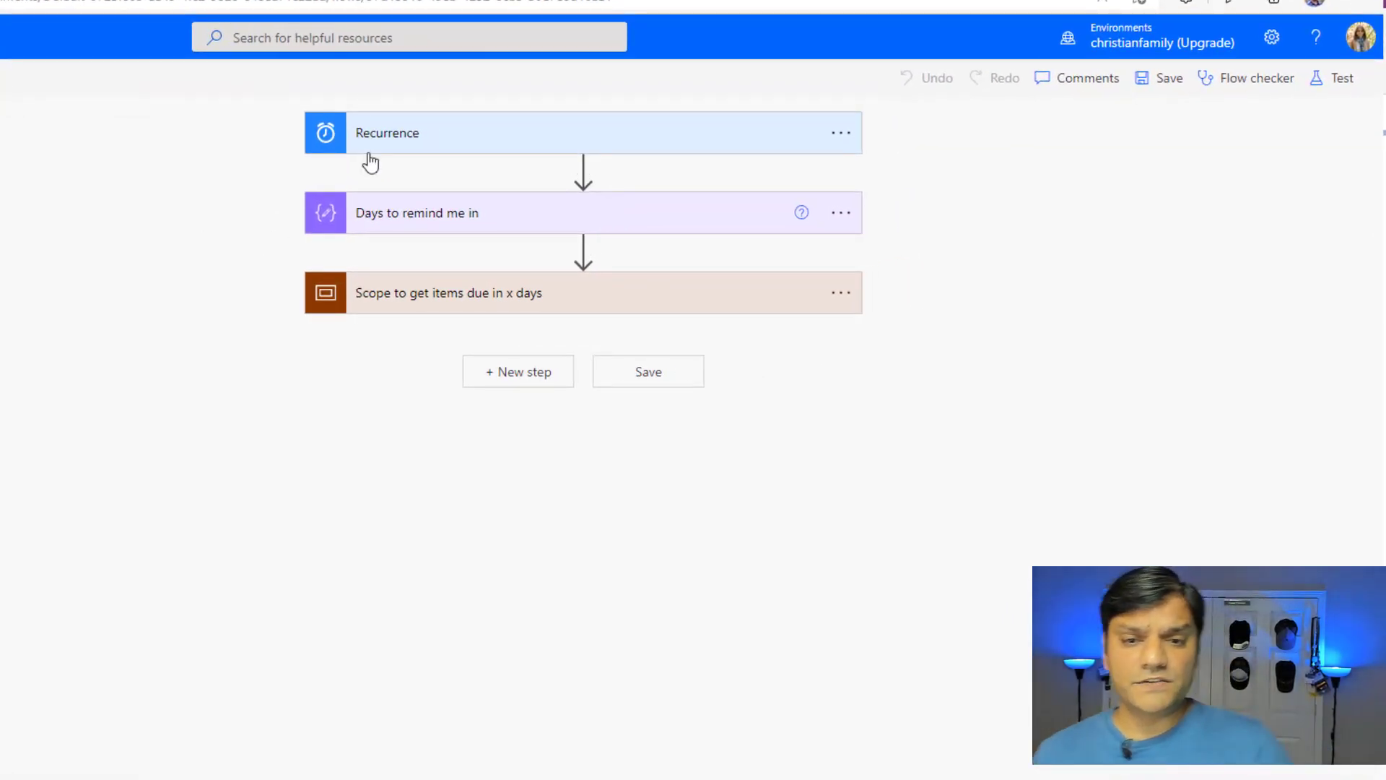
Examine the schedule of the Recurrence trigger and the input of the "Days to remind me in" action.
click(368, 151)
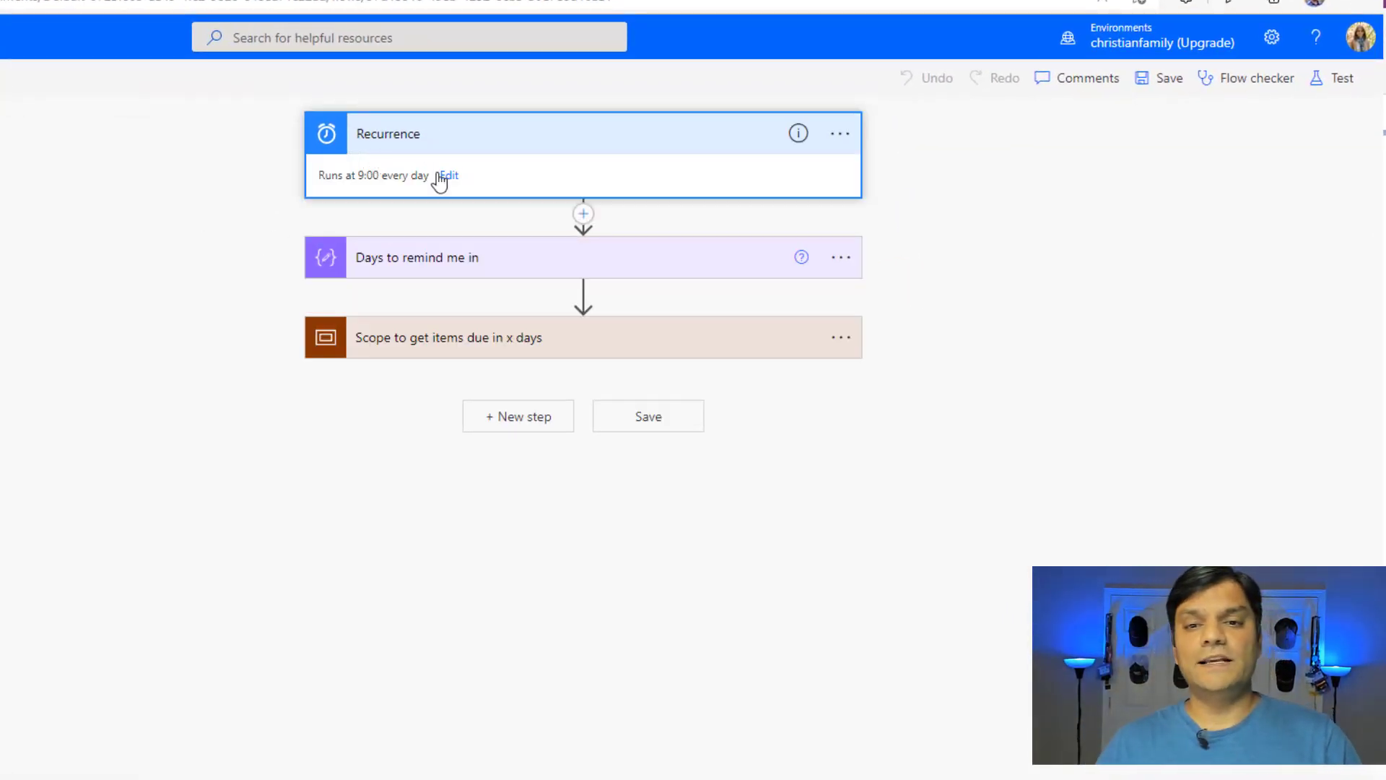
click(442, 177)
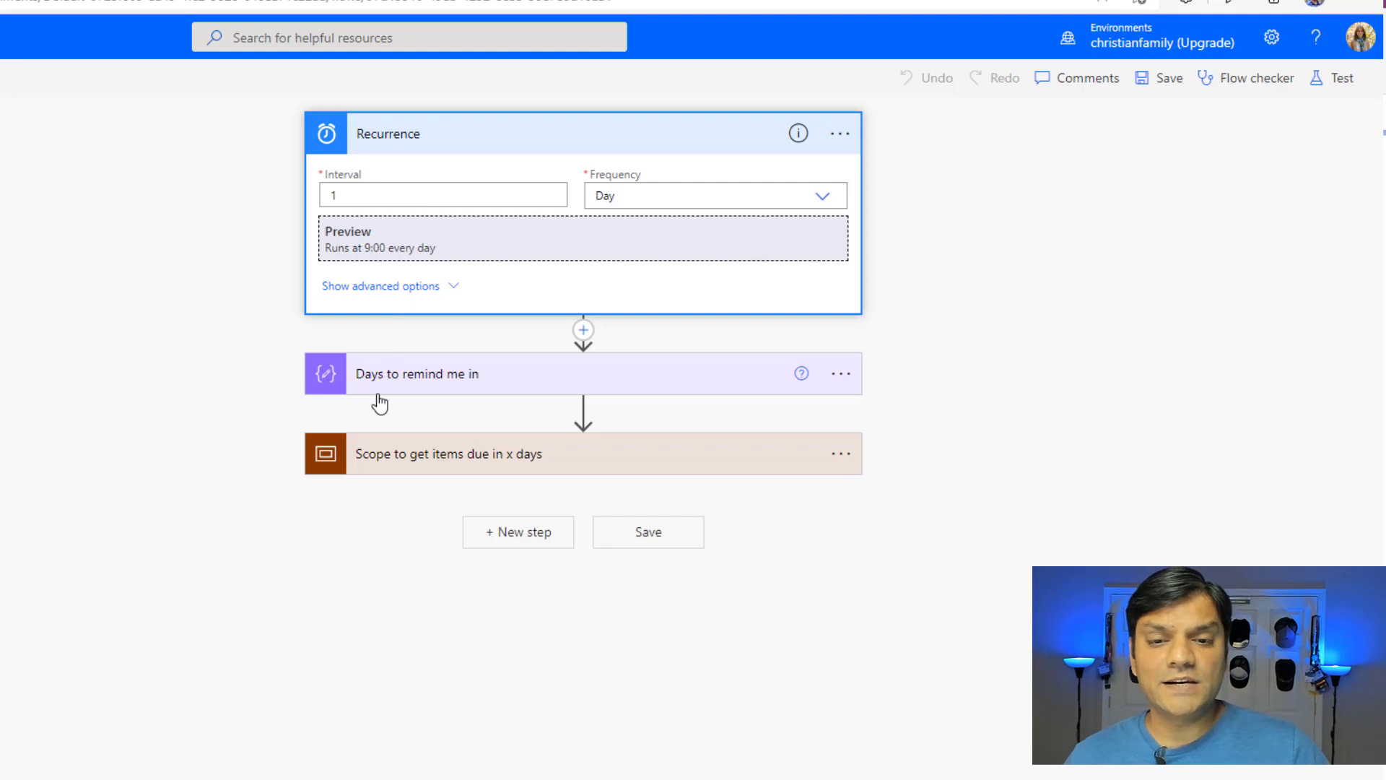
click(393, 375)
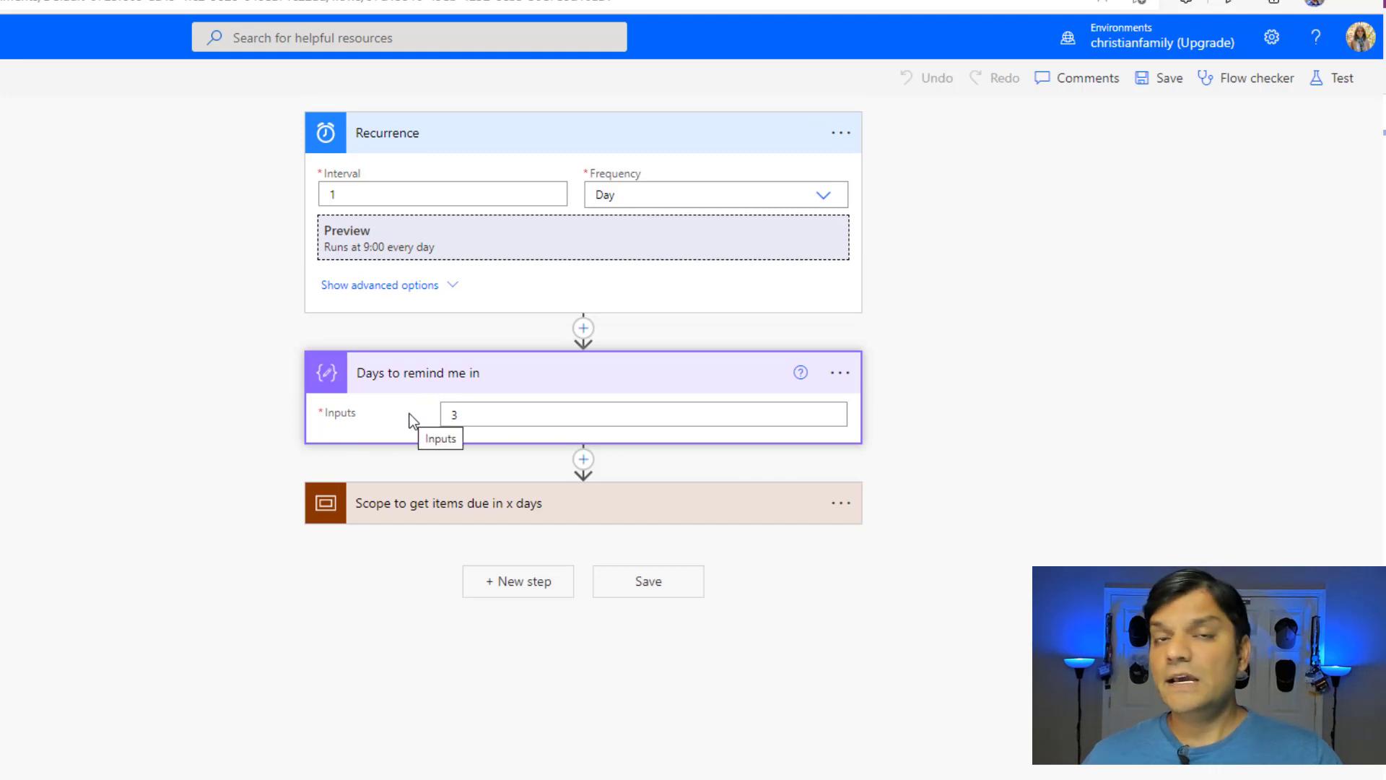
Expand the "Scope to get items due in x days" and examine its "Get list name by HTTP request" action.
click(468, 519)
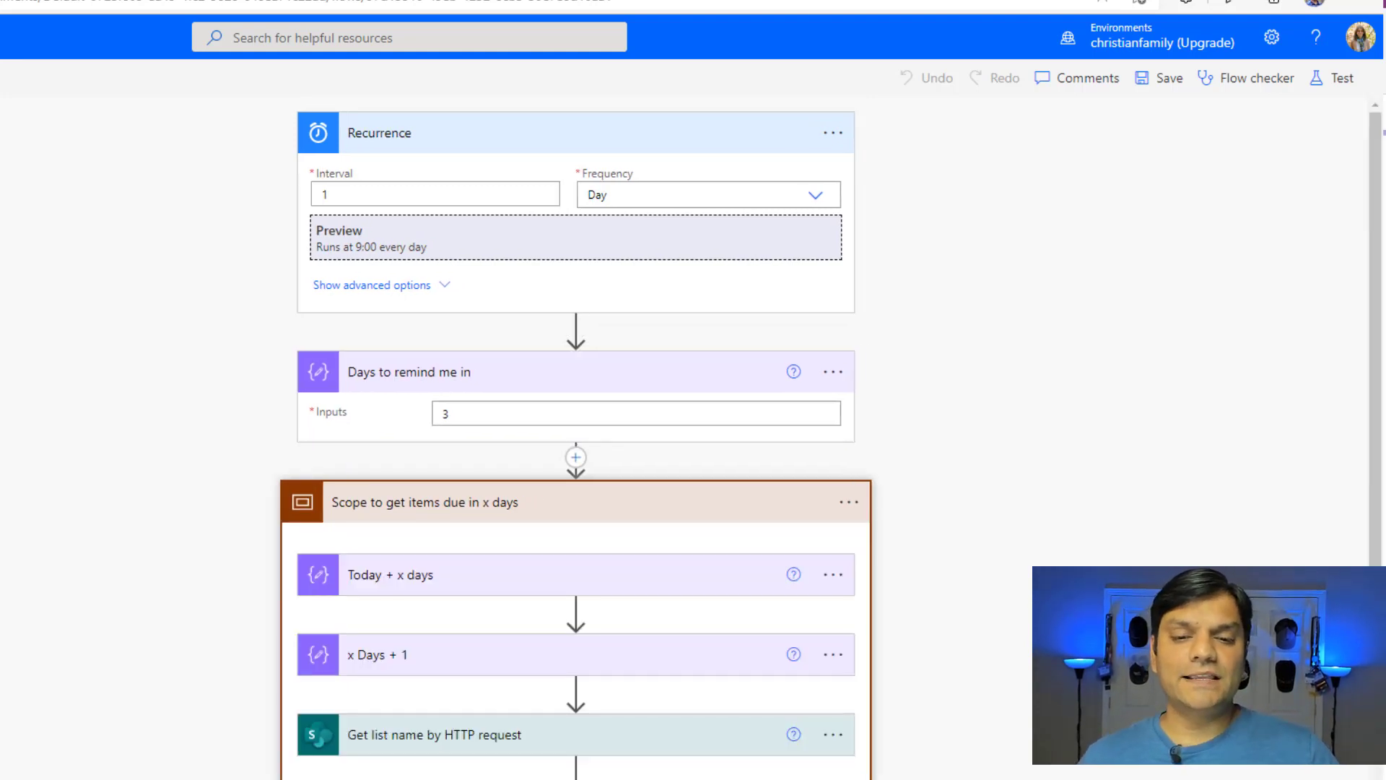
scroll(575, 434, down, 2)
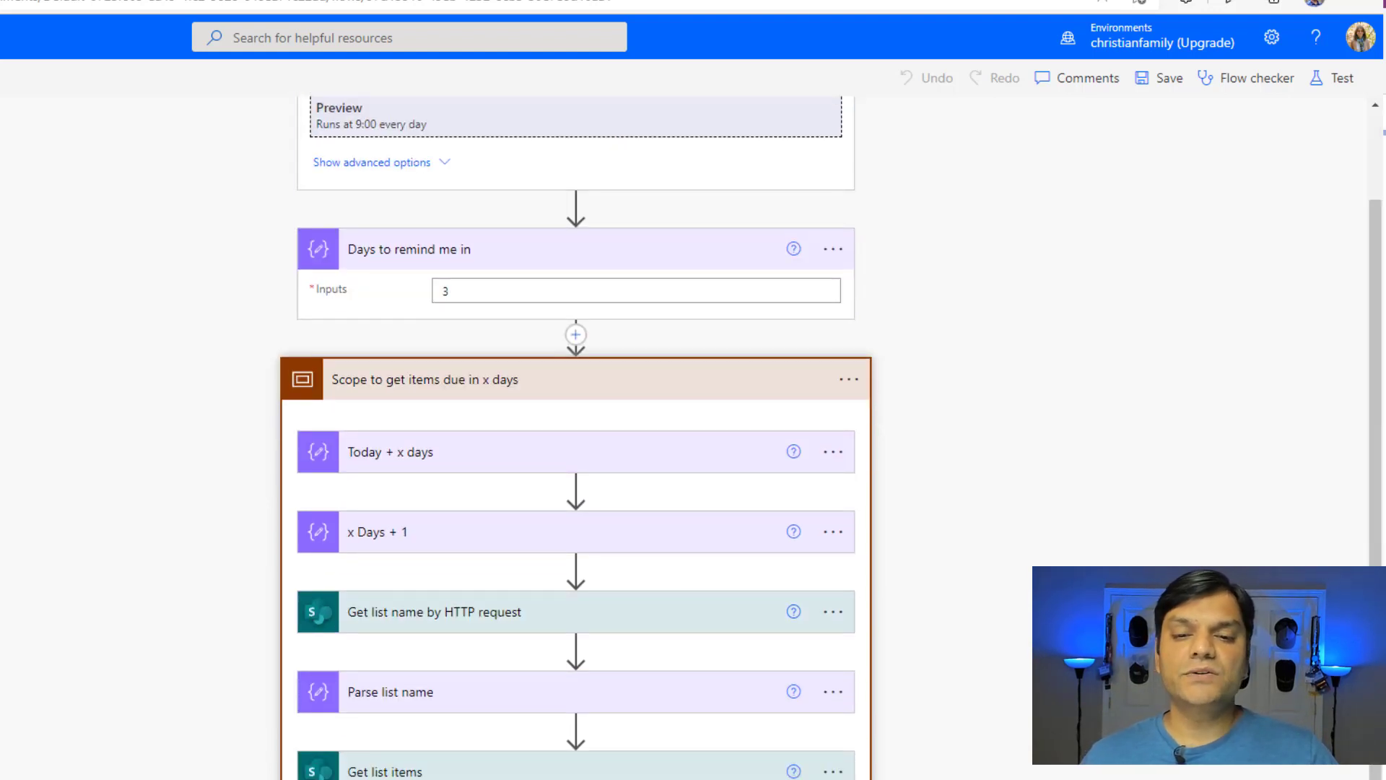
scroll(576, 433, down, 2)
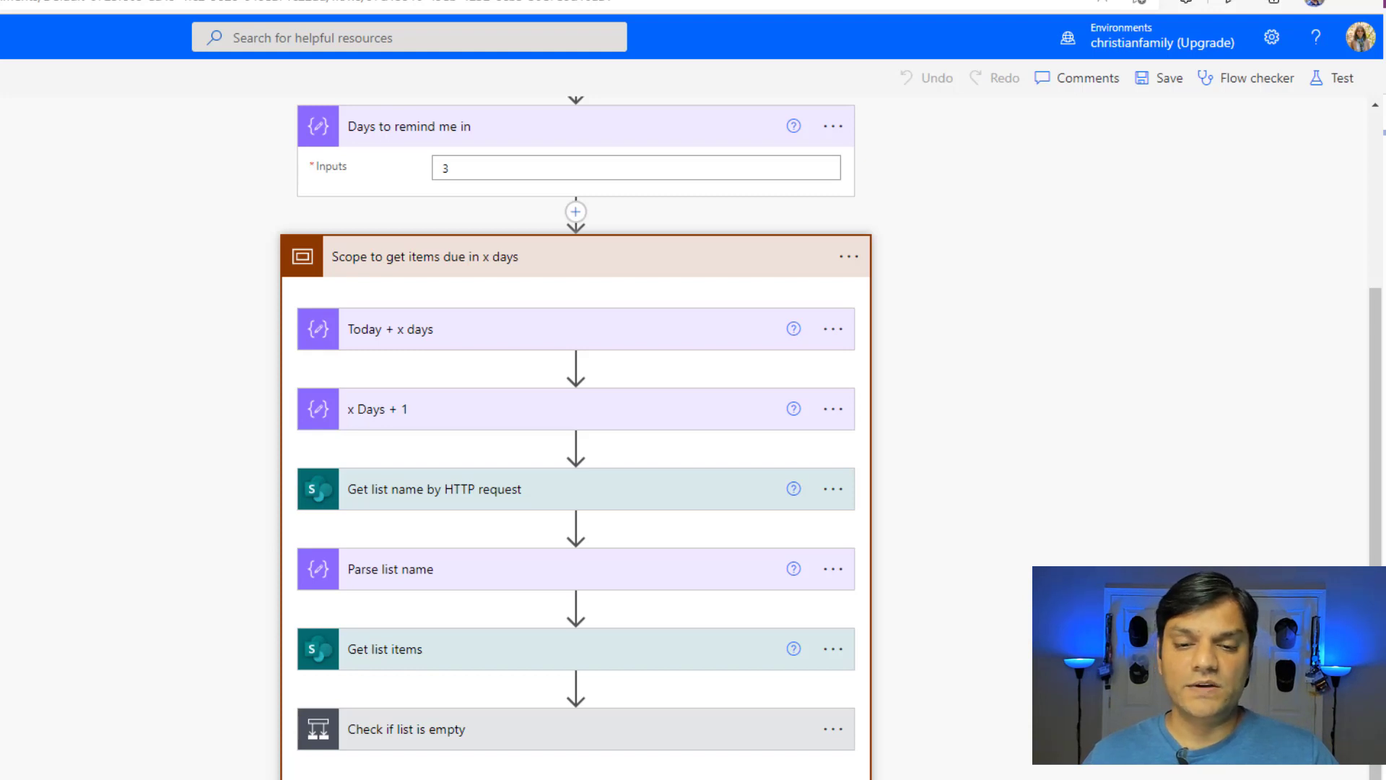
click(443, 505)
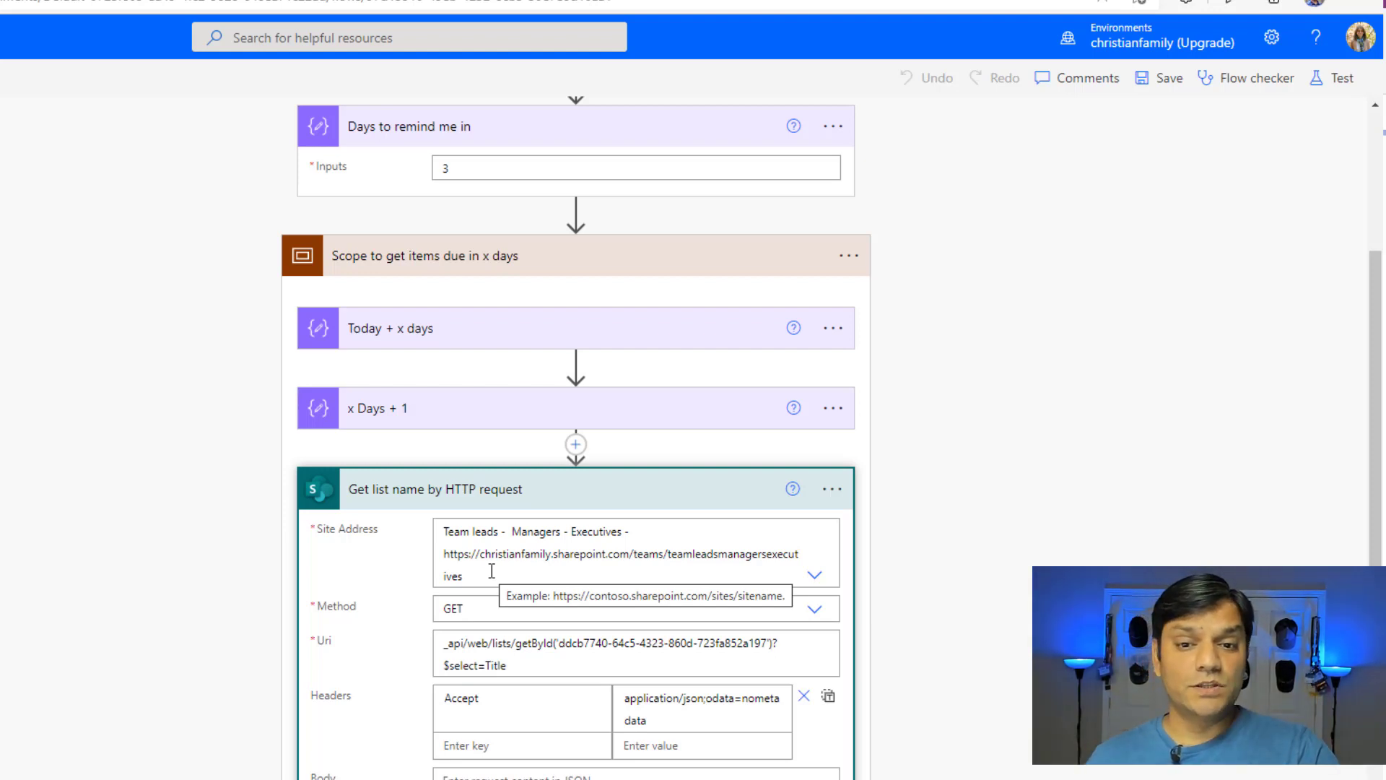
scroll(705, 657, down, 5)
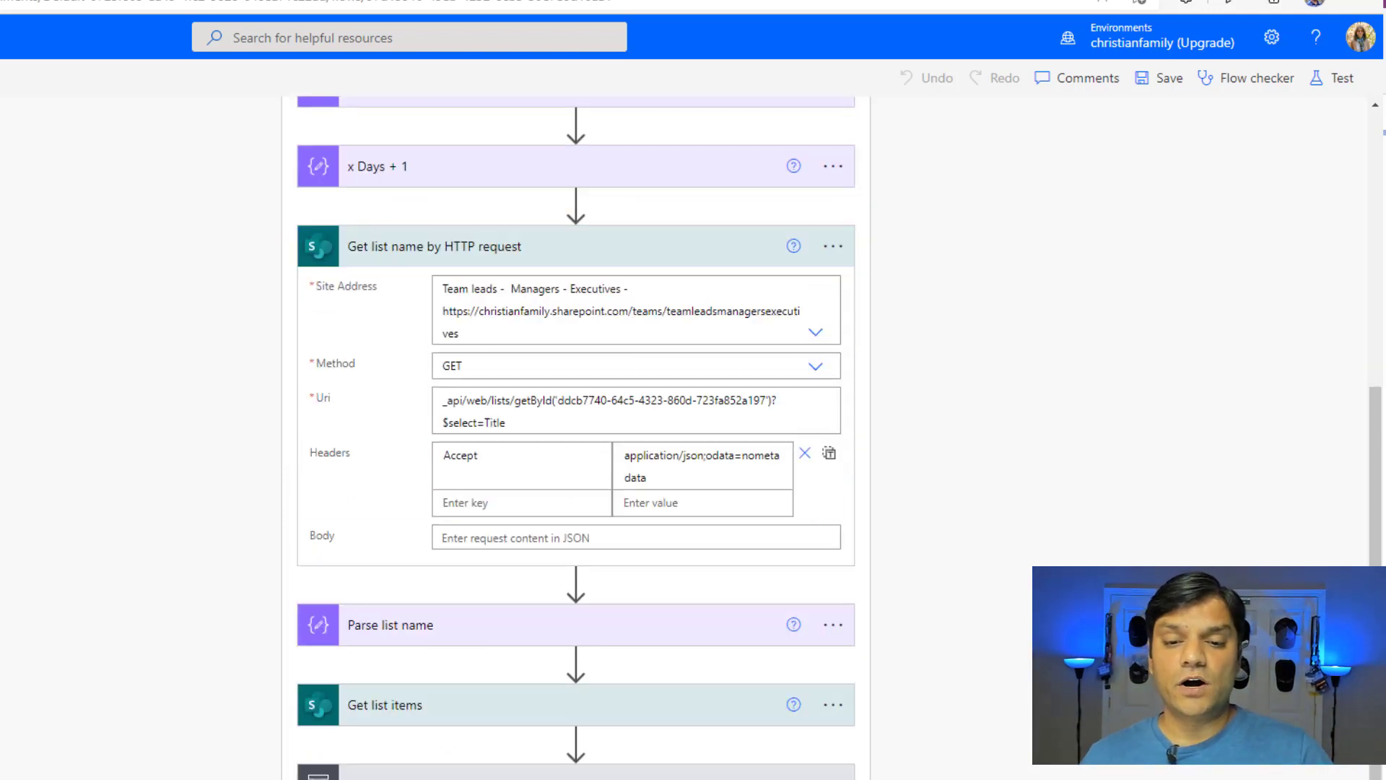
Examine the "Check if list is empty" condition and the reminder email action inside the "Apply to each" loop of its If no branch.
click(618, 706)
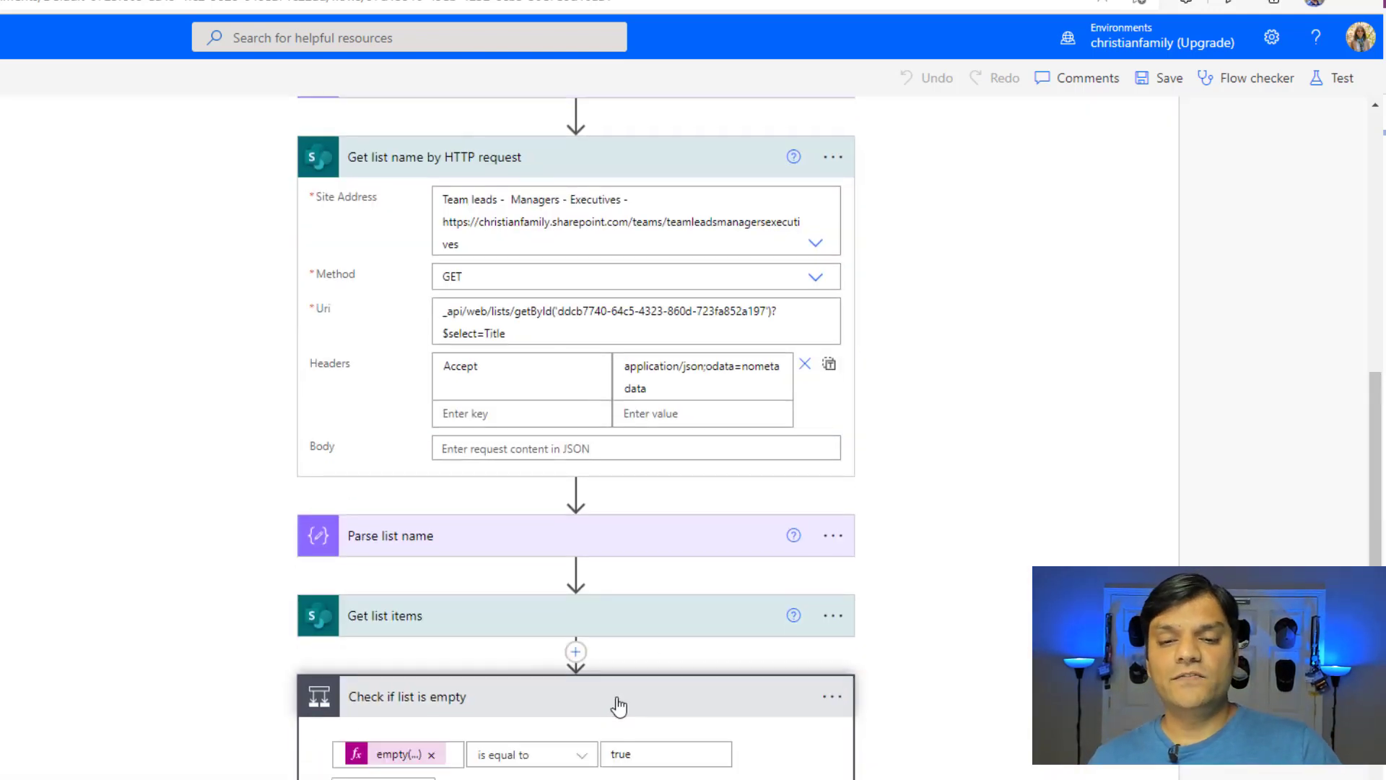
scroll(1000, 641, down, 3)
click(984, 686)
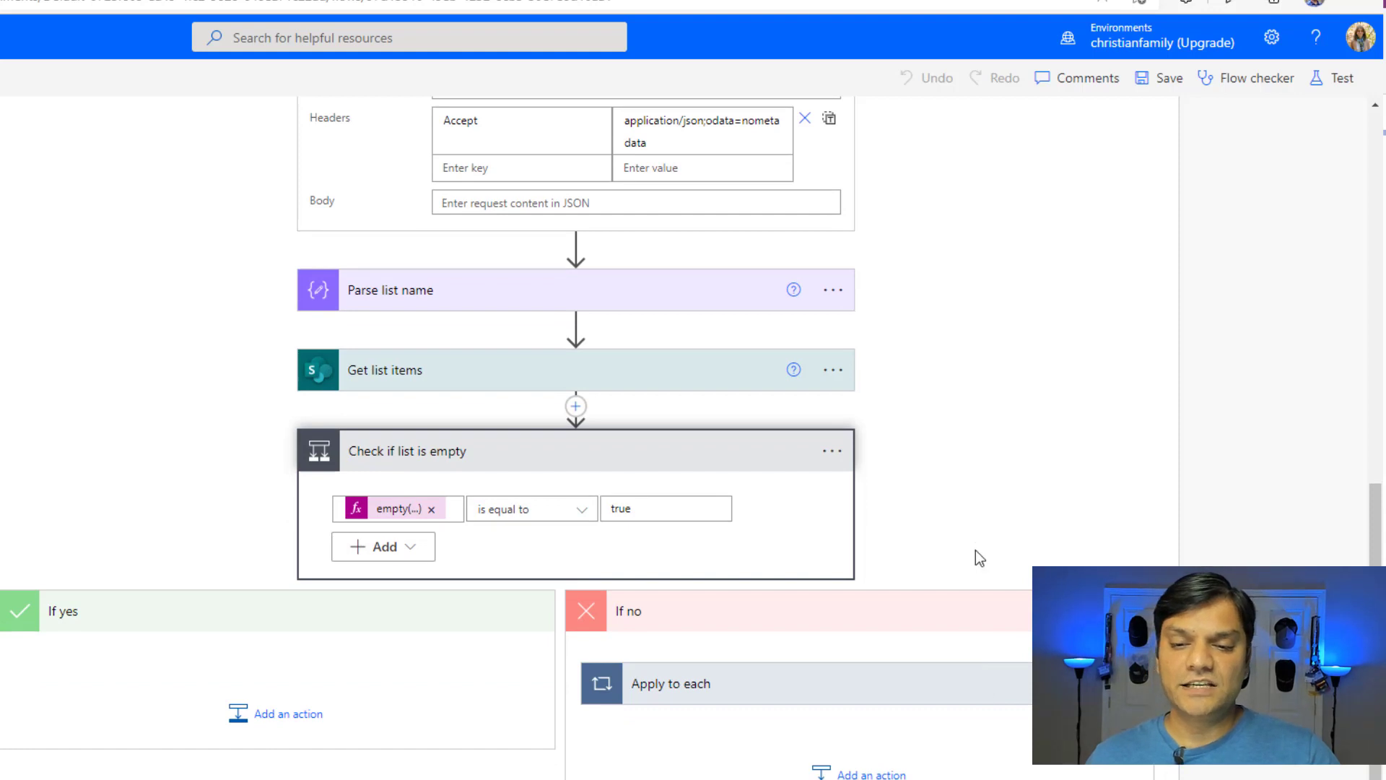
scroll(976, 543, down, 3)
click(930, 572)
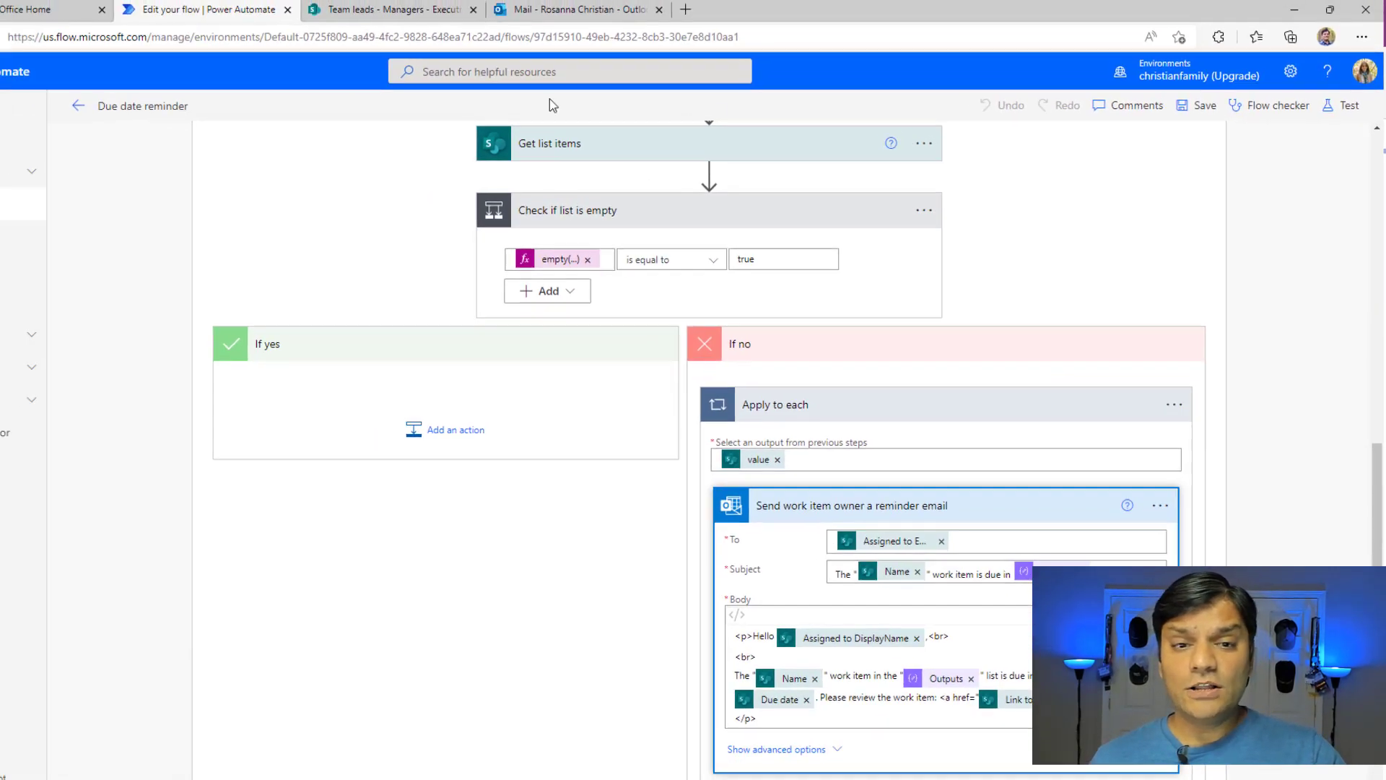
Leave the flow editor without saving and look at the Work progress tracker-Live Demo1 list in SharePoint.
click(173, 117)
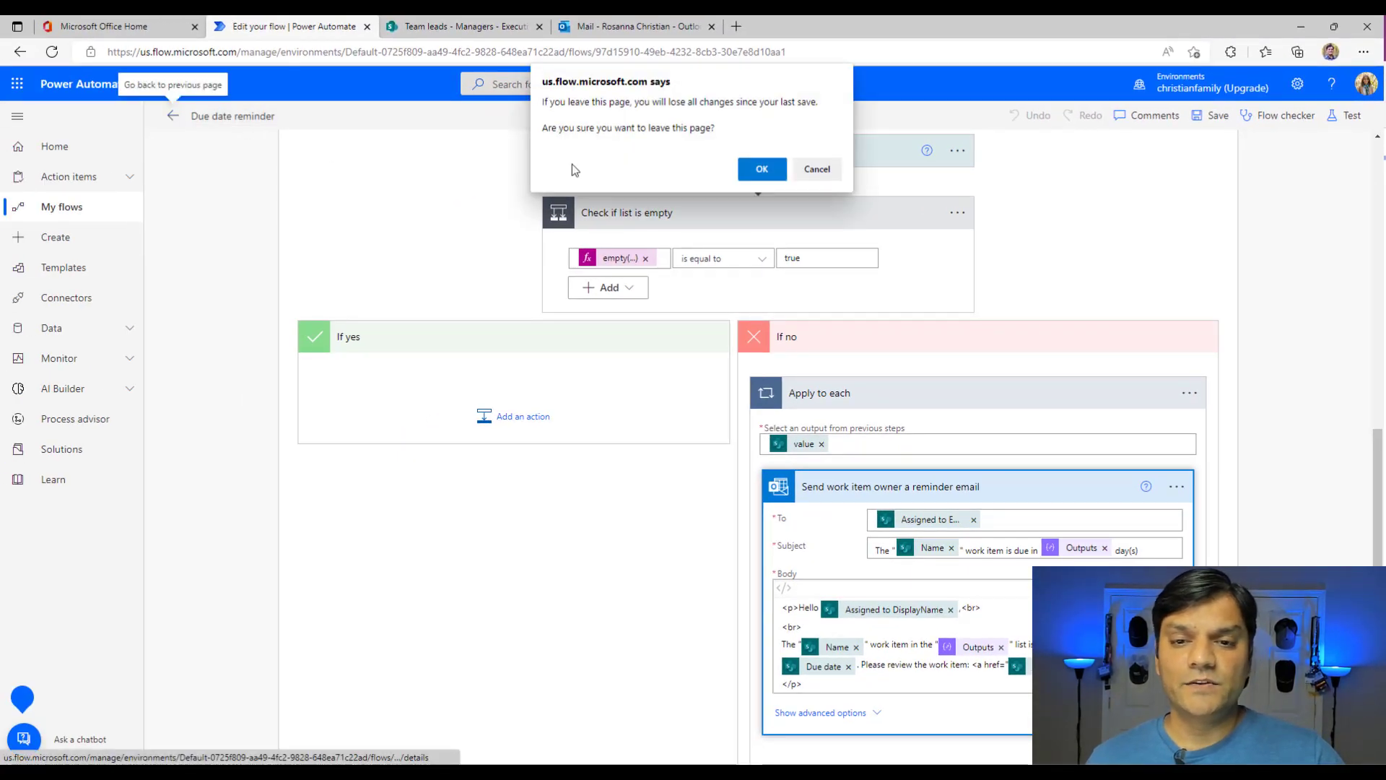
click(765, 171)
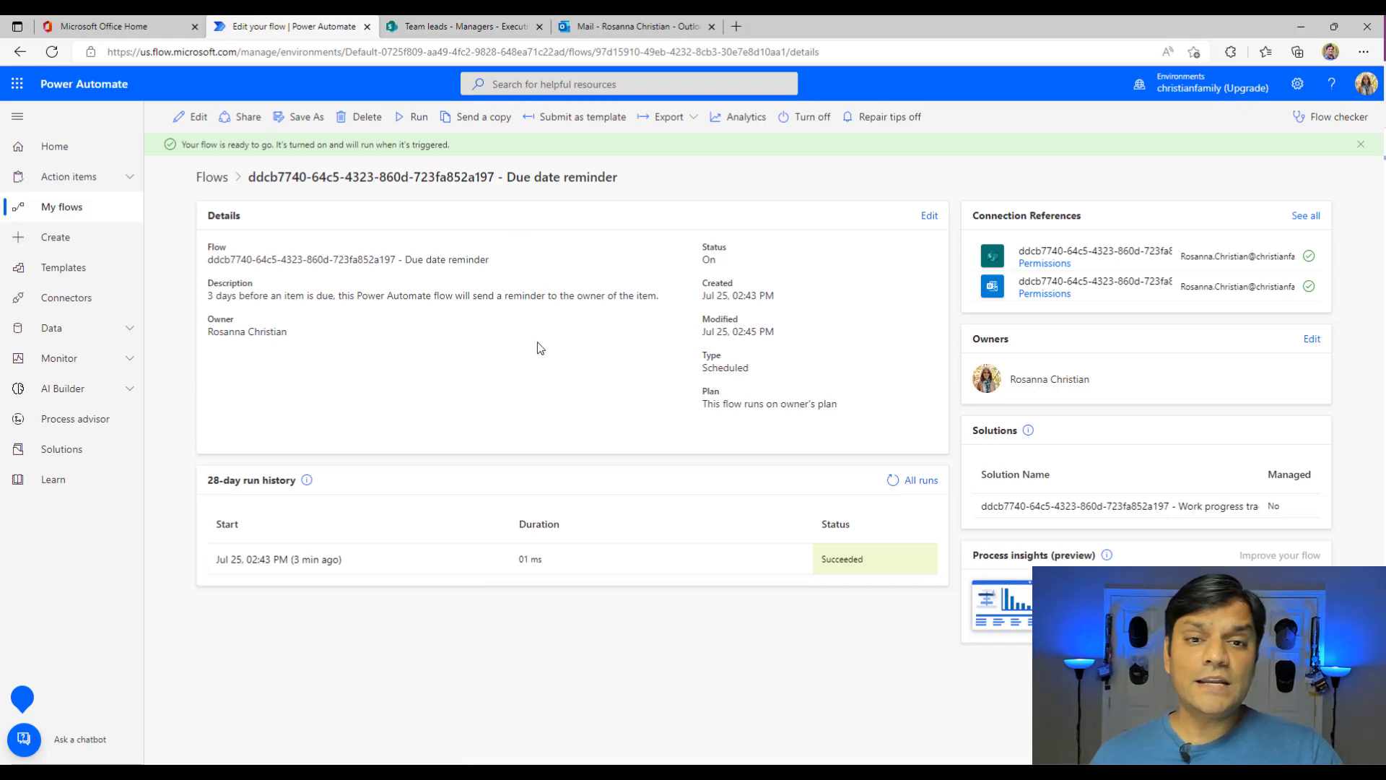
click(475, 23)
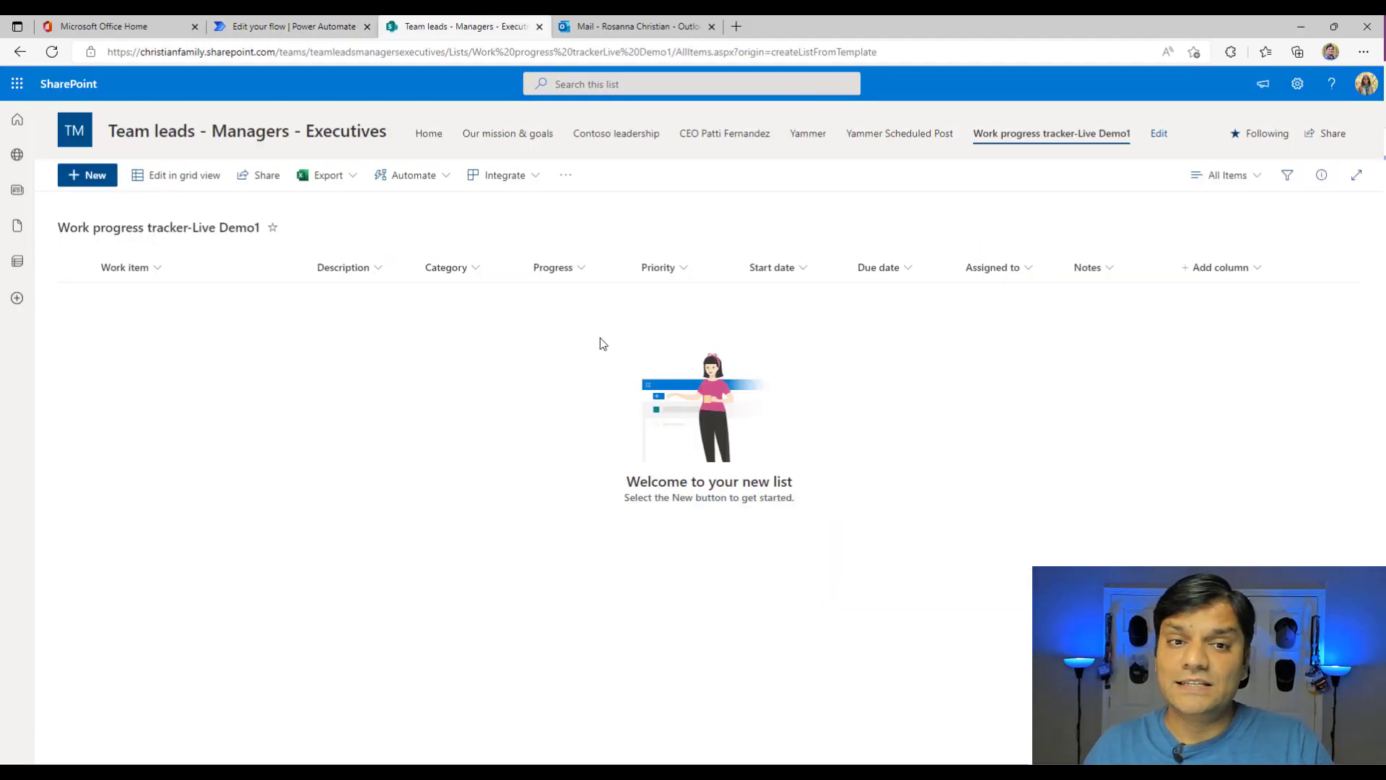
click(293, 24)
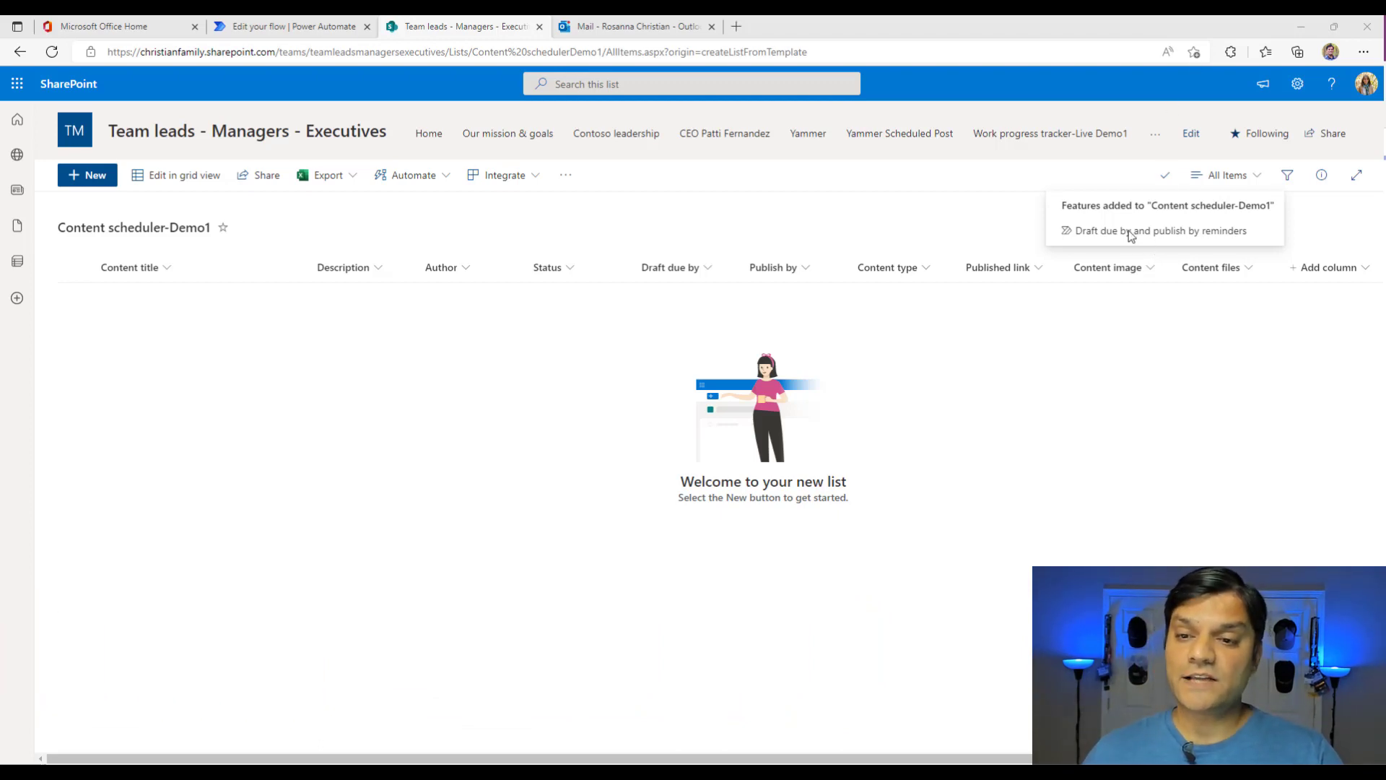
Check the feature setup progress of the Content scheduler-Demo1 list and switch to the list of own flows in Power Automate.
click(1166, 177)
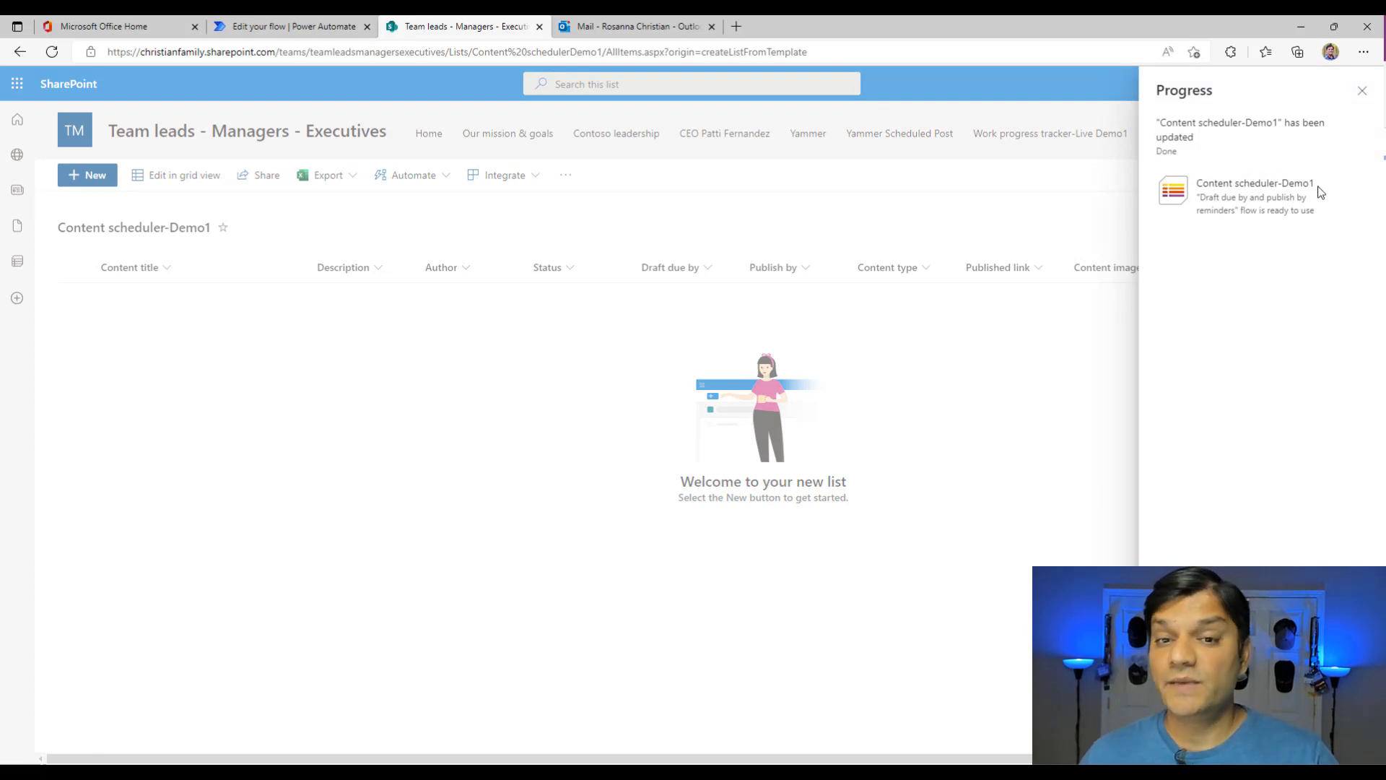
click(1363, 90)
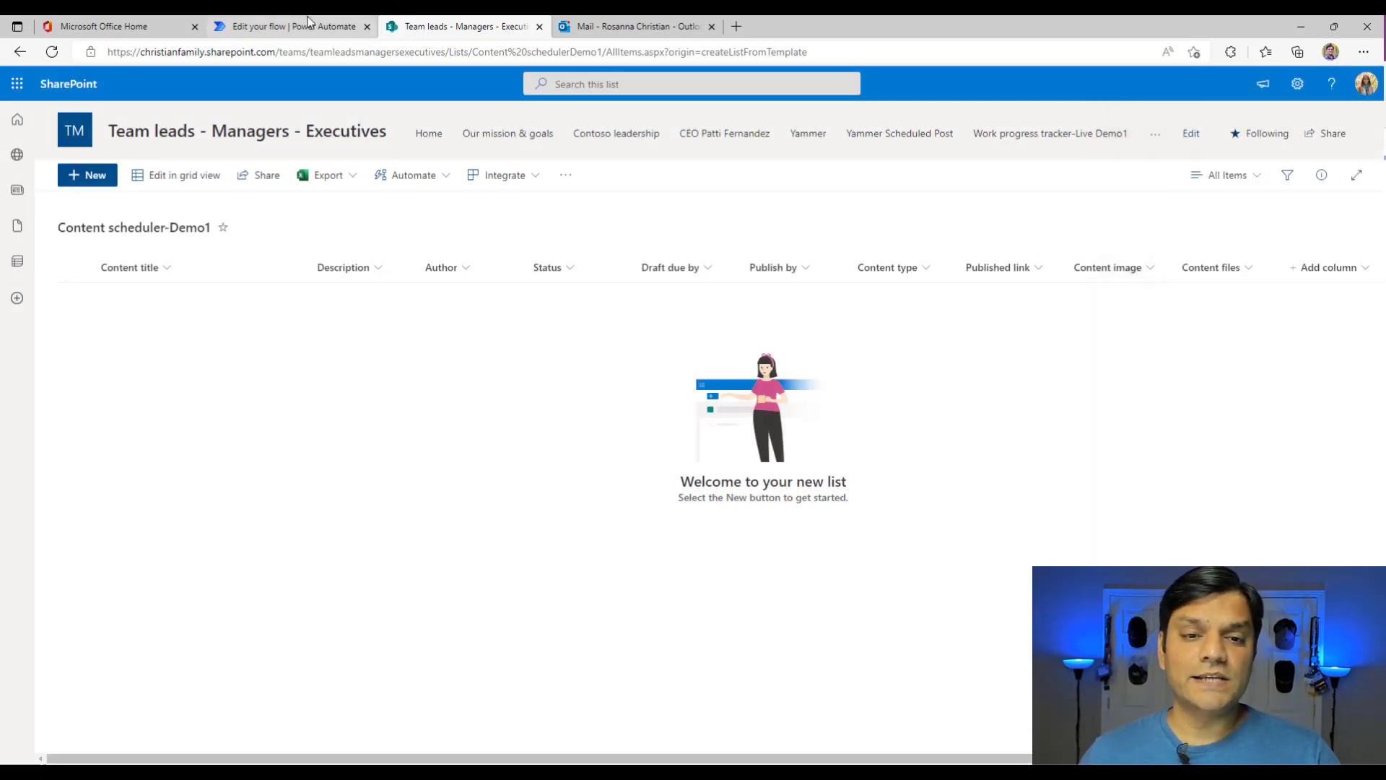
click(311, 27)
click(96, 214)
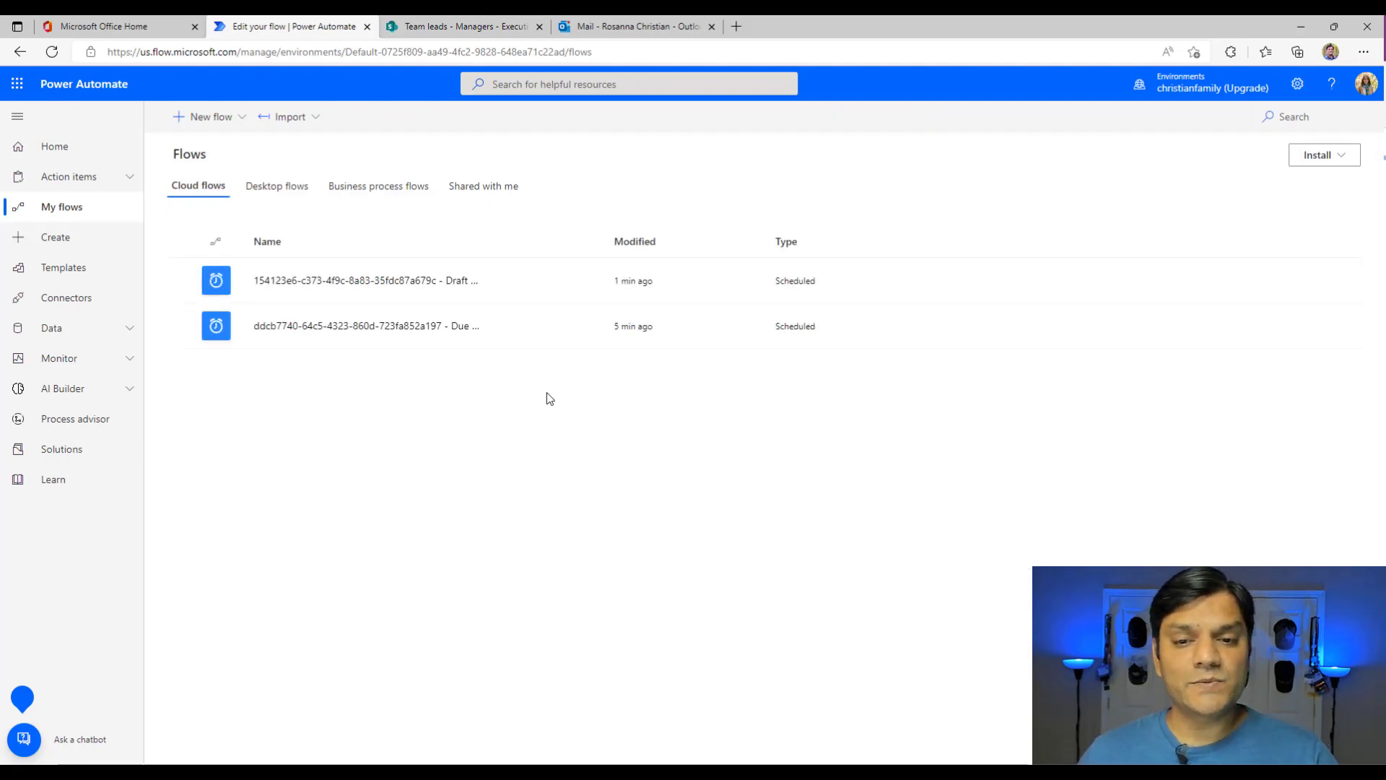
Switch to Outlook and read the SharePoint Online notification email about the "Draft due by and publish by reminders" flow.
mouse_move(598, 295)
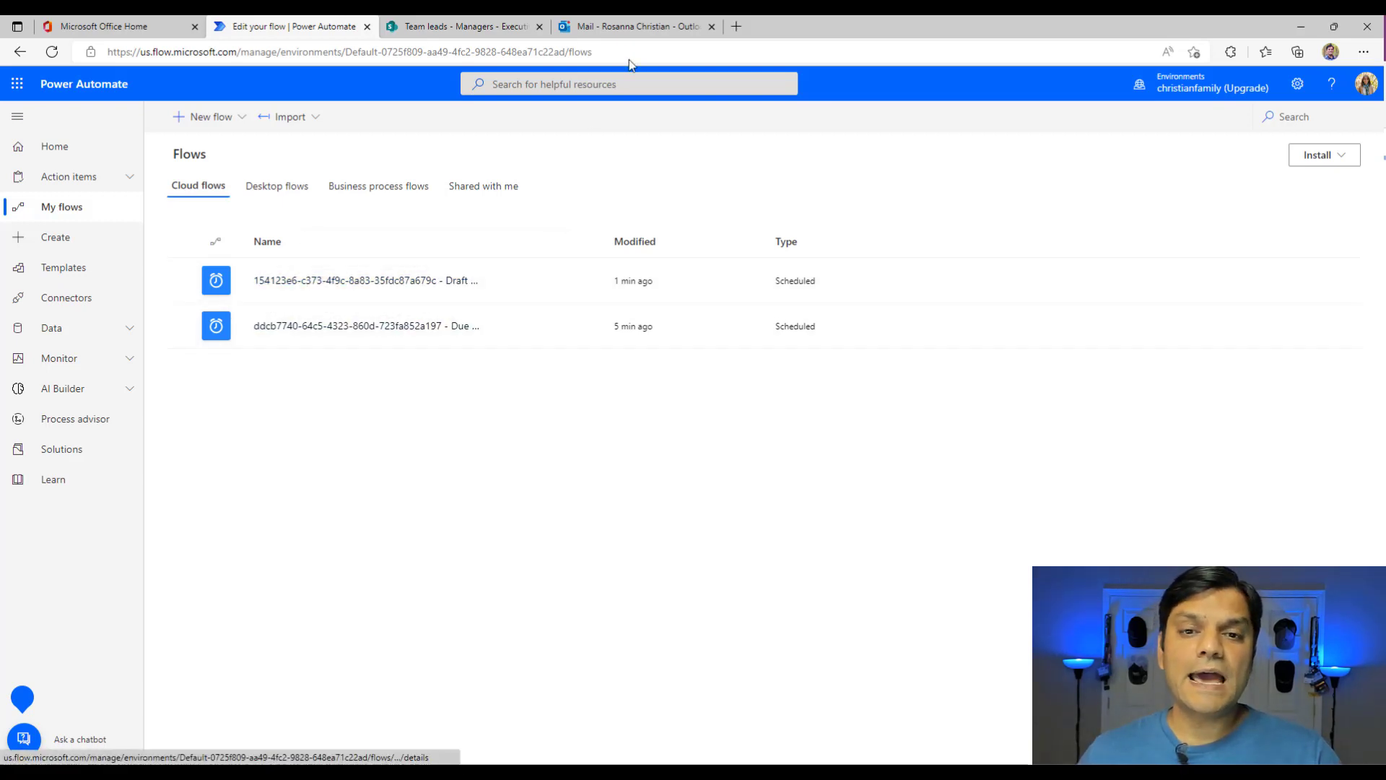
click(624, 26)
click(310, 250)
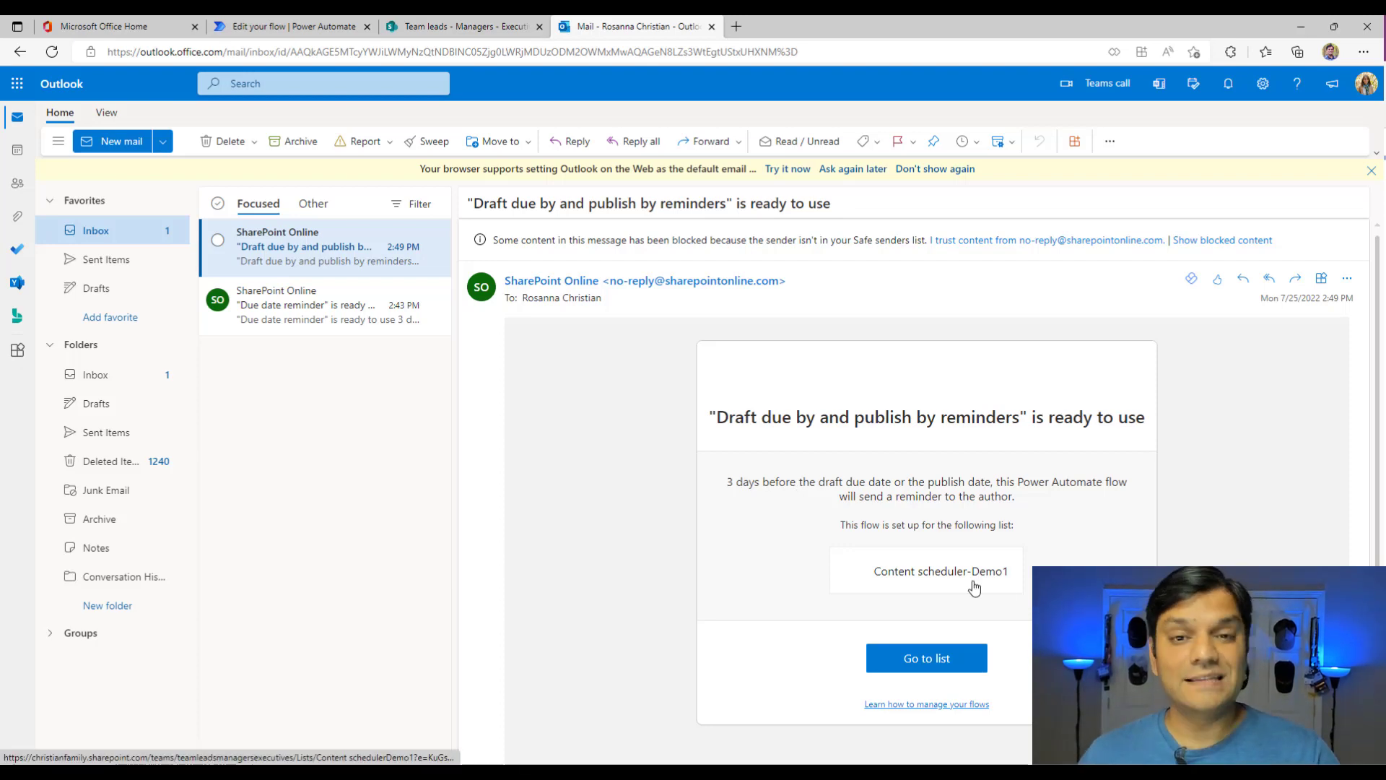
Switch to Power Automate, open the "Draft due by and publish by reminders" flow for editing and examine its Recurrence schedule.
click(322, 21)
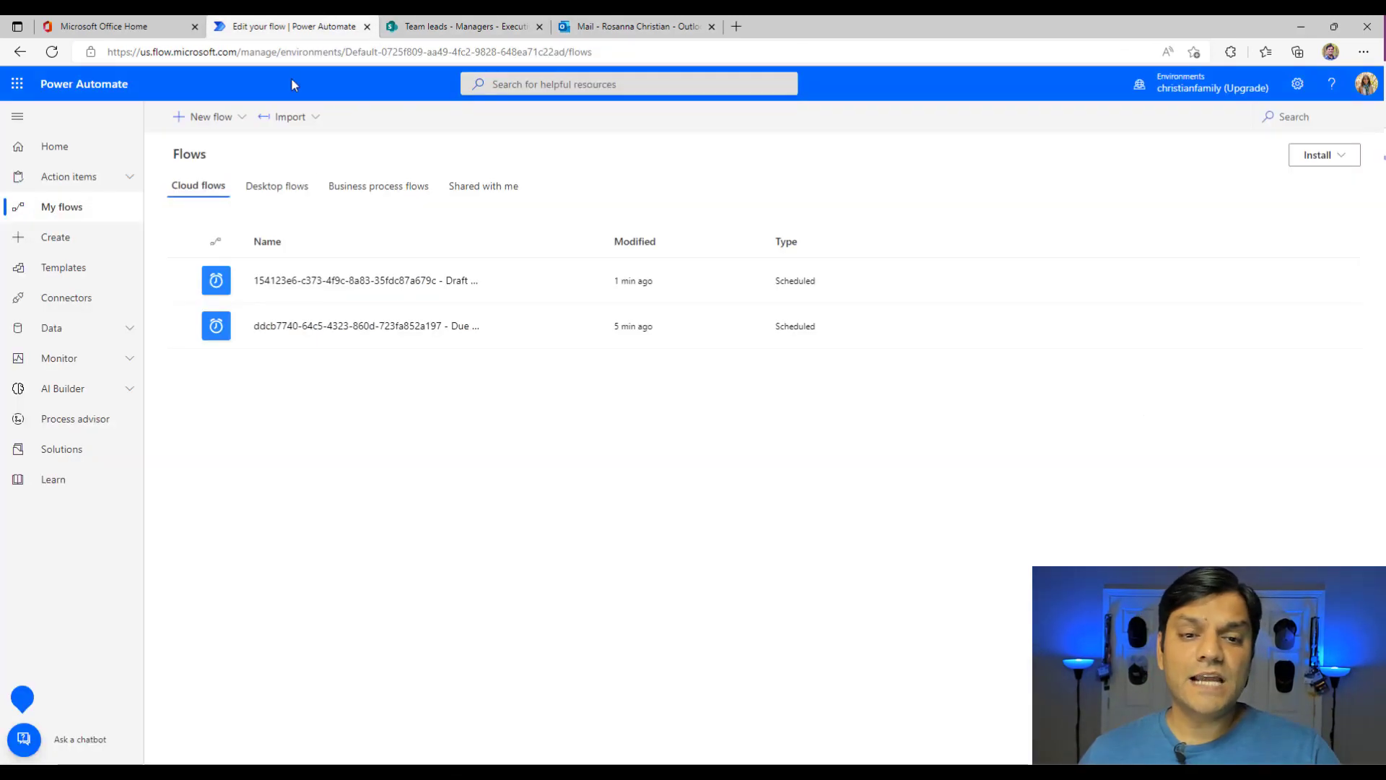
click(535, 282)
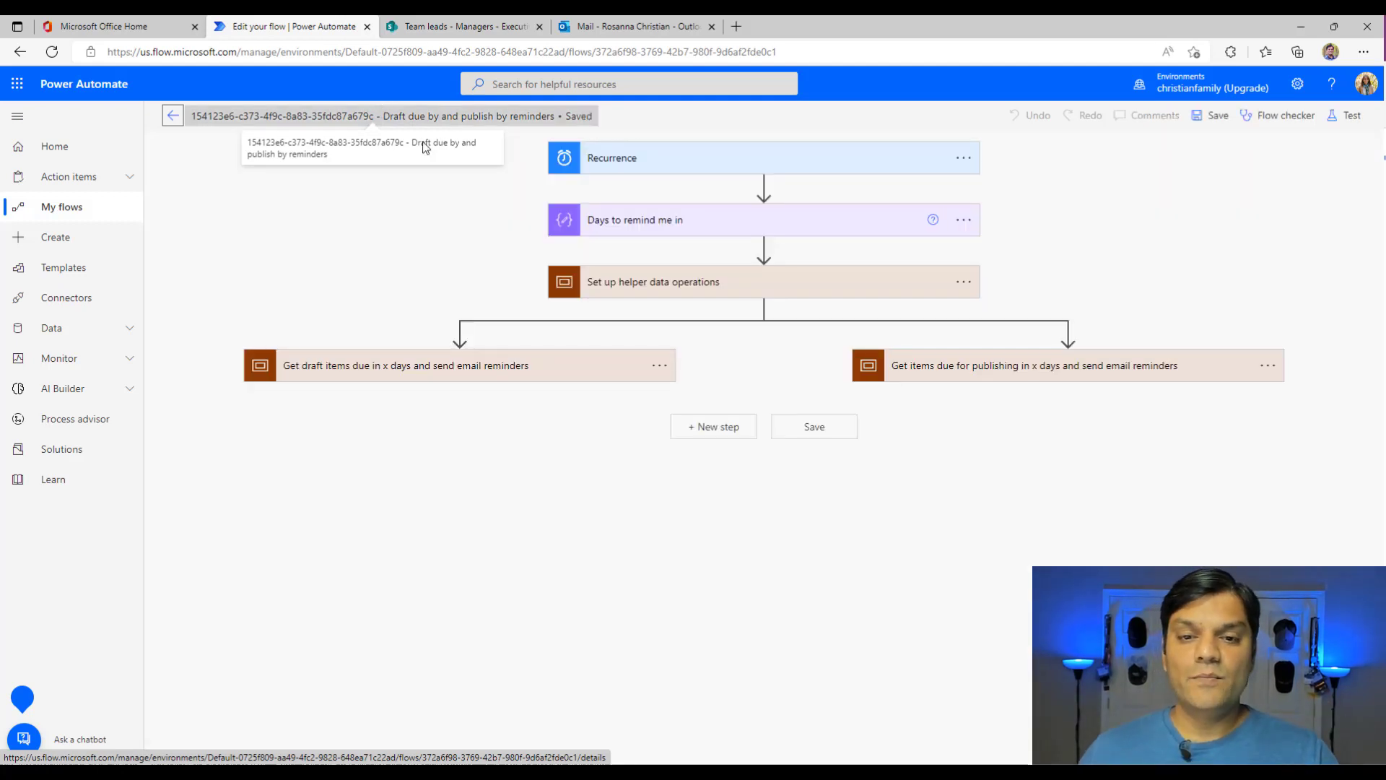
click(717, 174)
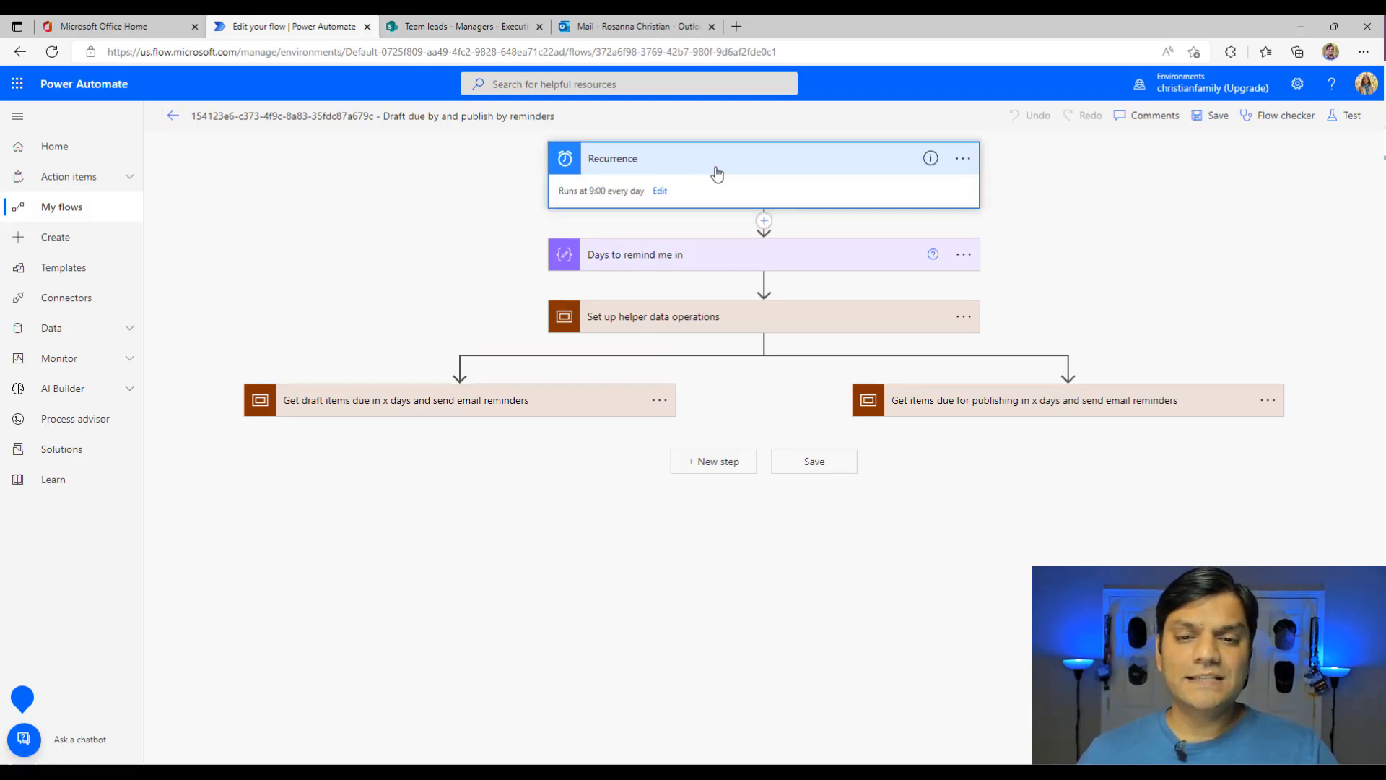
click(659, 193)
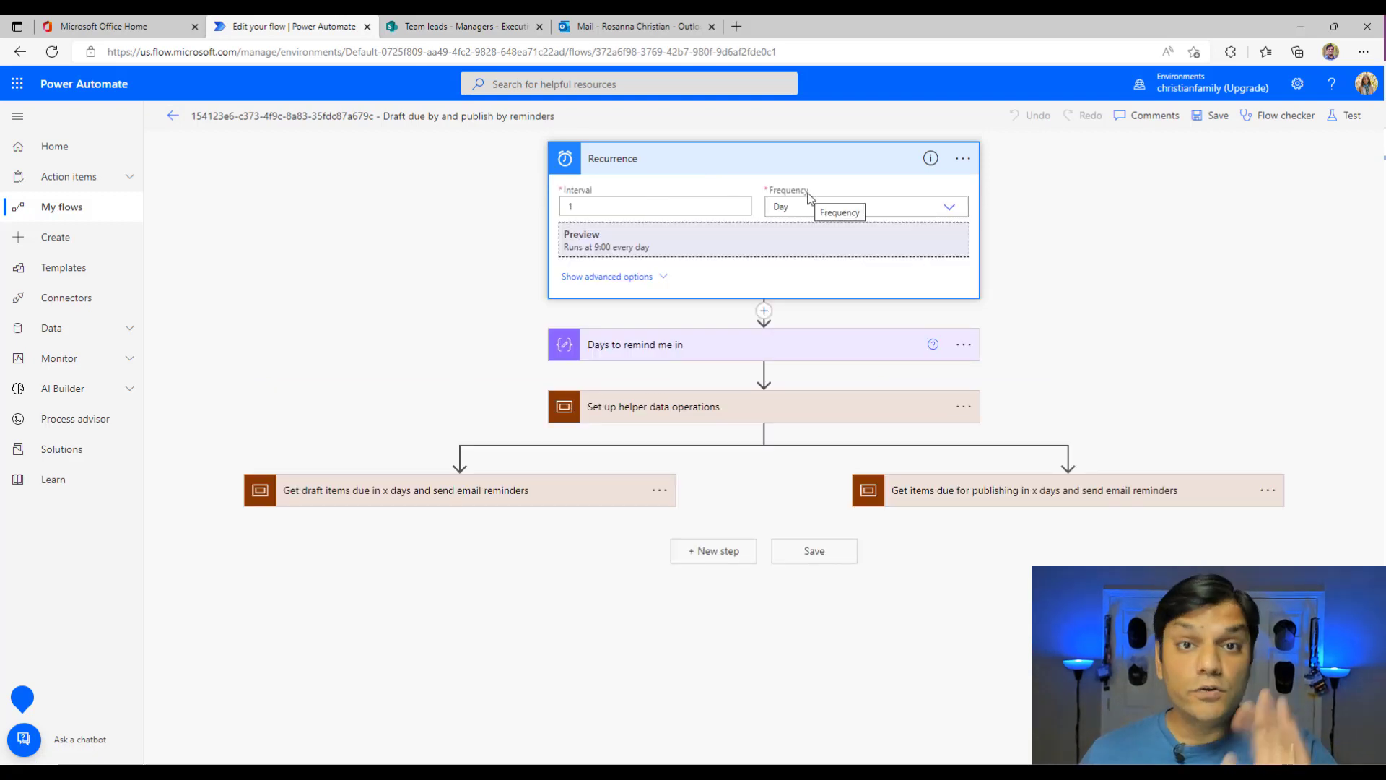
Expand the "Set up helper data operations" scope and examine its "Today + x days", "x Days + 1" and "Get list name by HTTP request" actions.
click(697, 408)
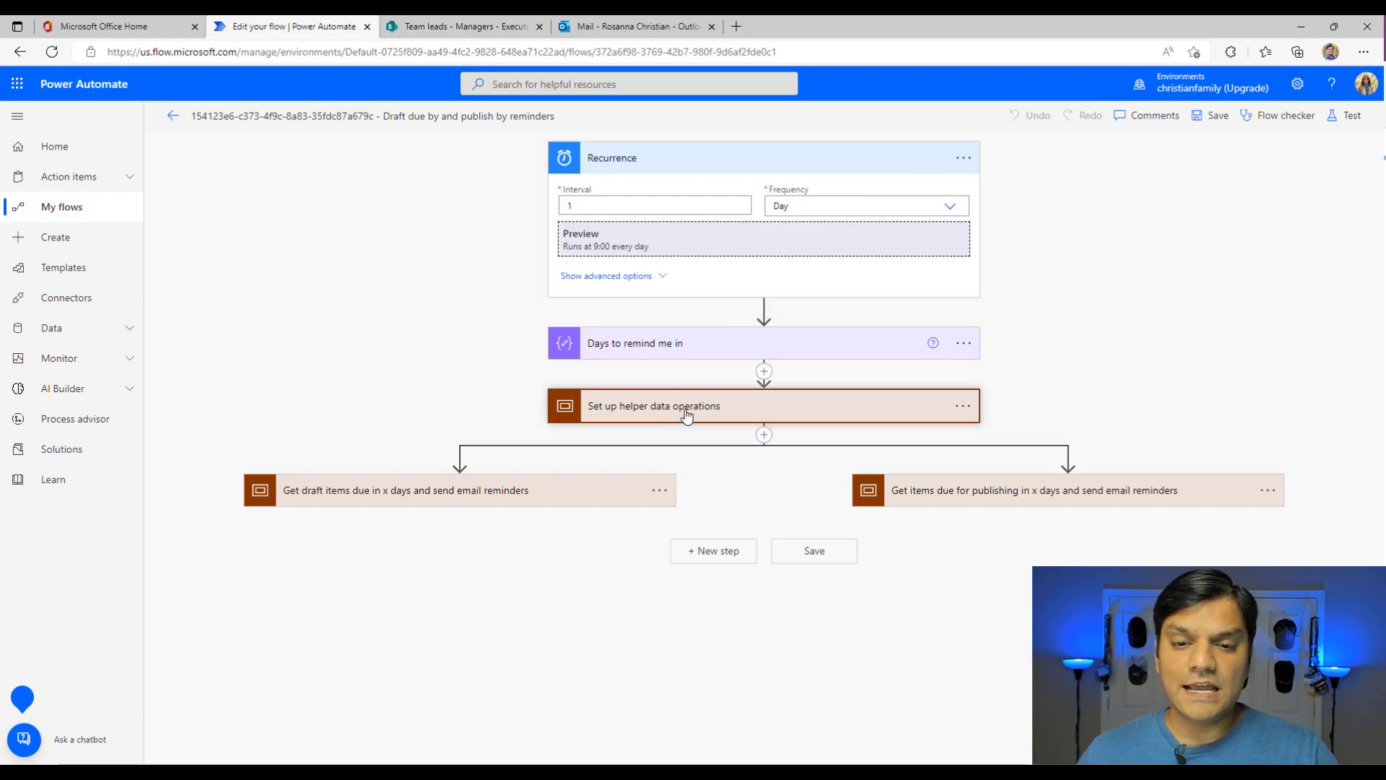
scroll(423, 416, down, 2)
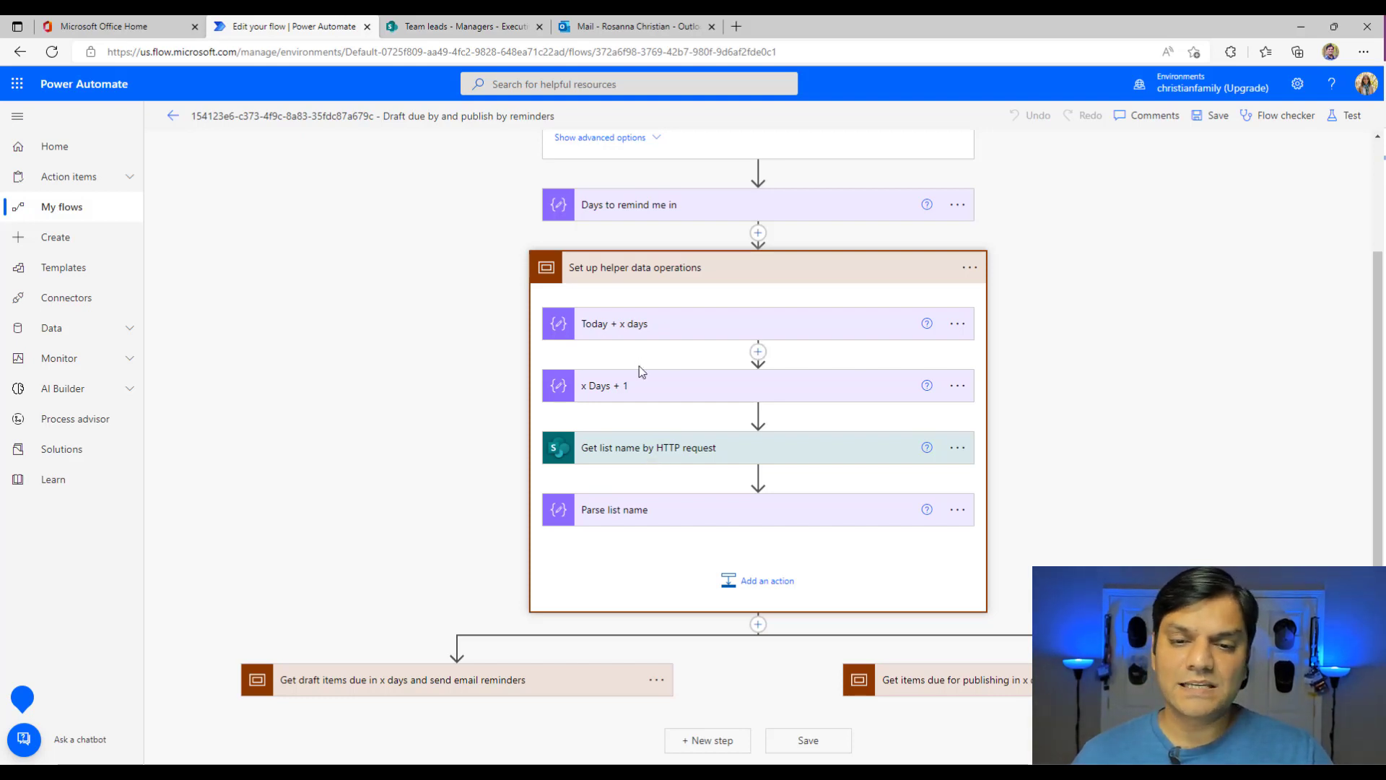
click(638, 325)
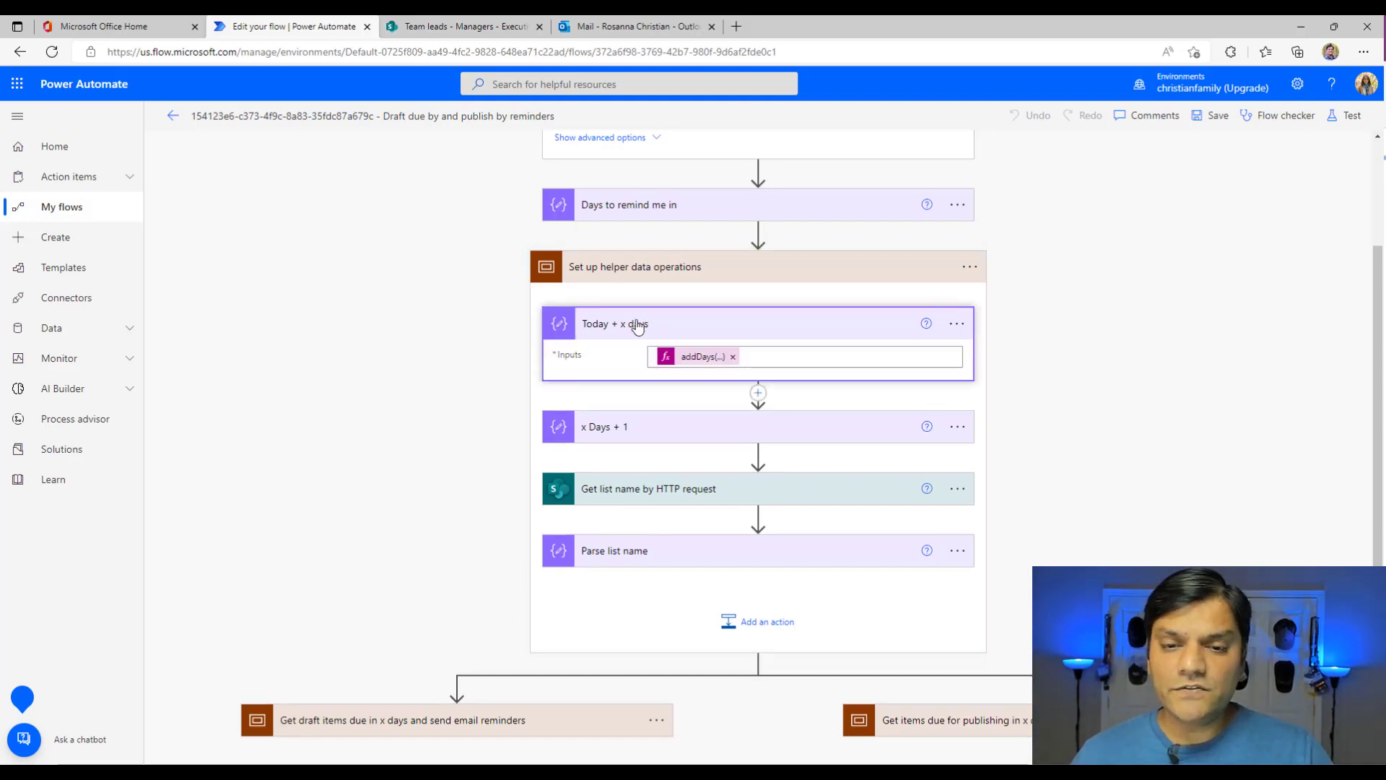
click(647, 442)
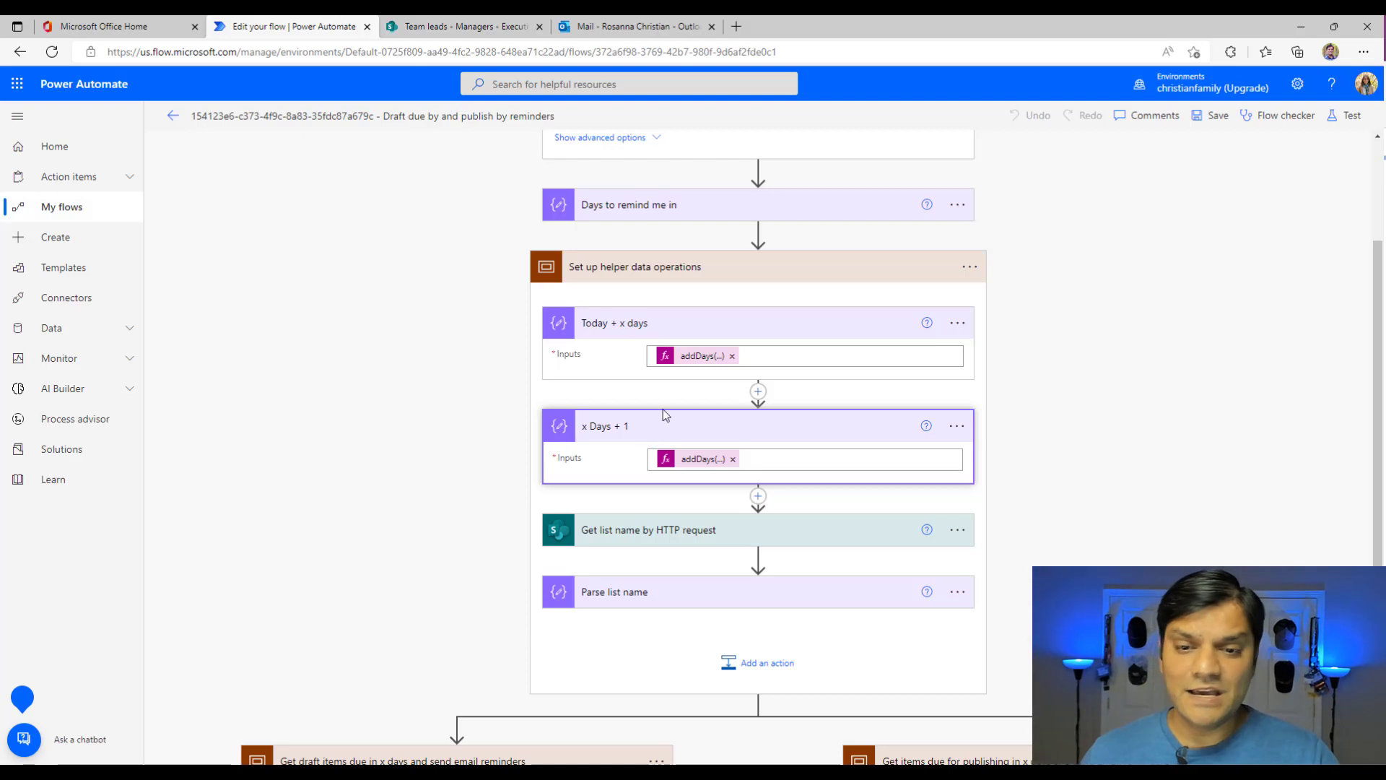
click(688, 357)
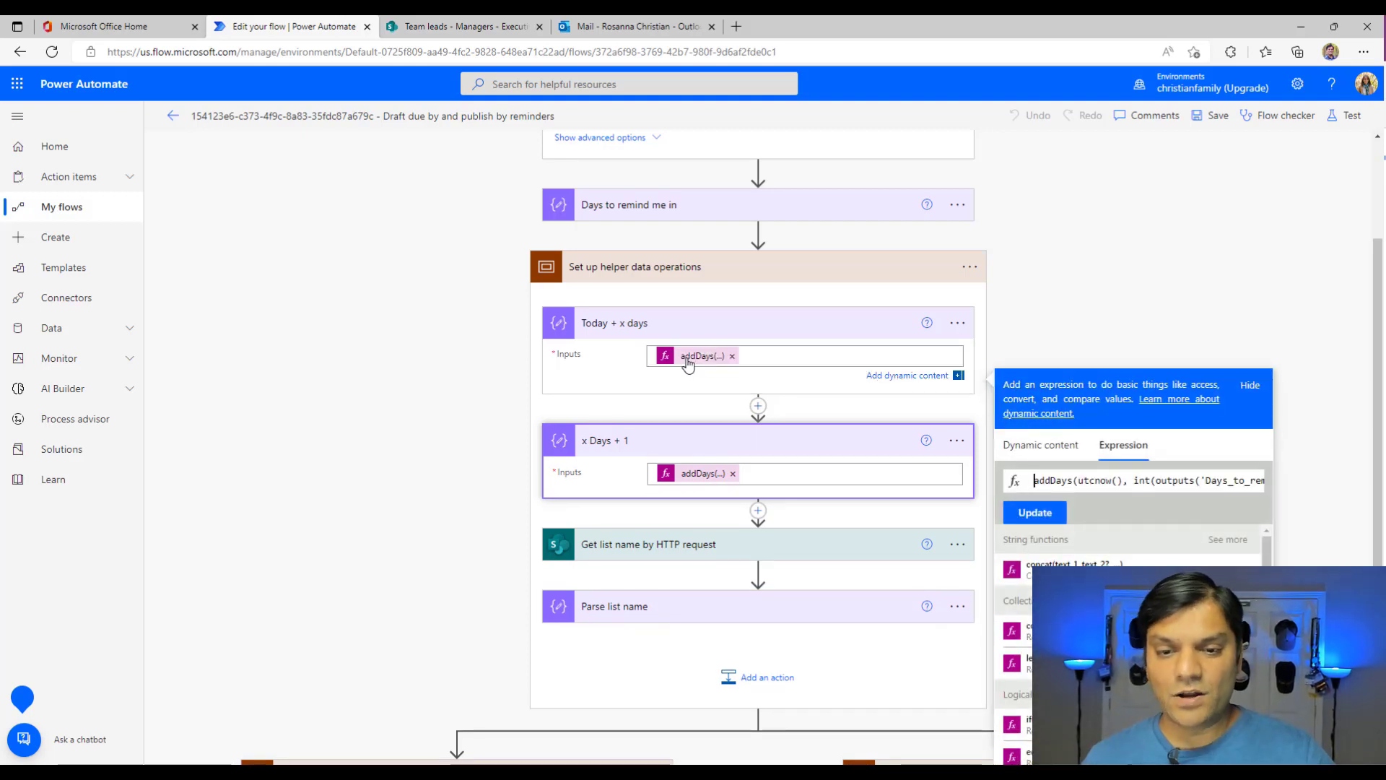
click(607, 550)
scroll(445, 554, down, 1)
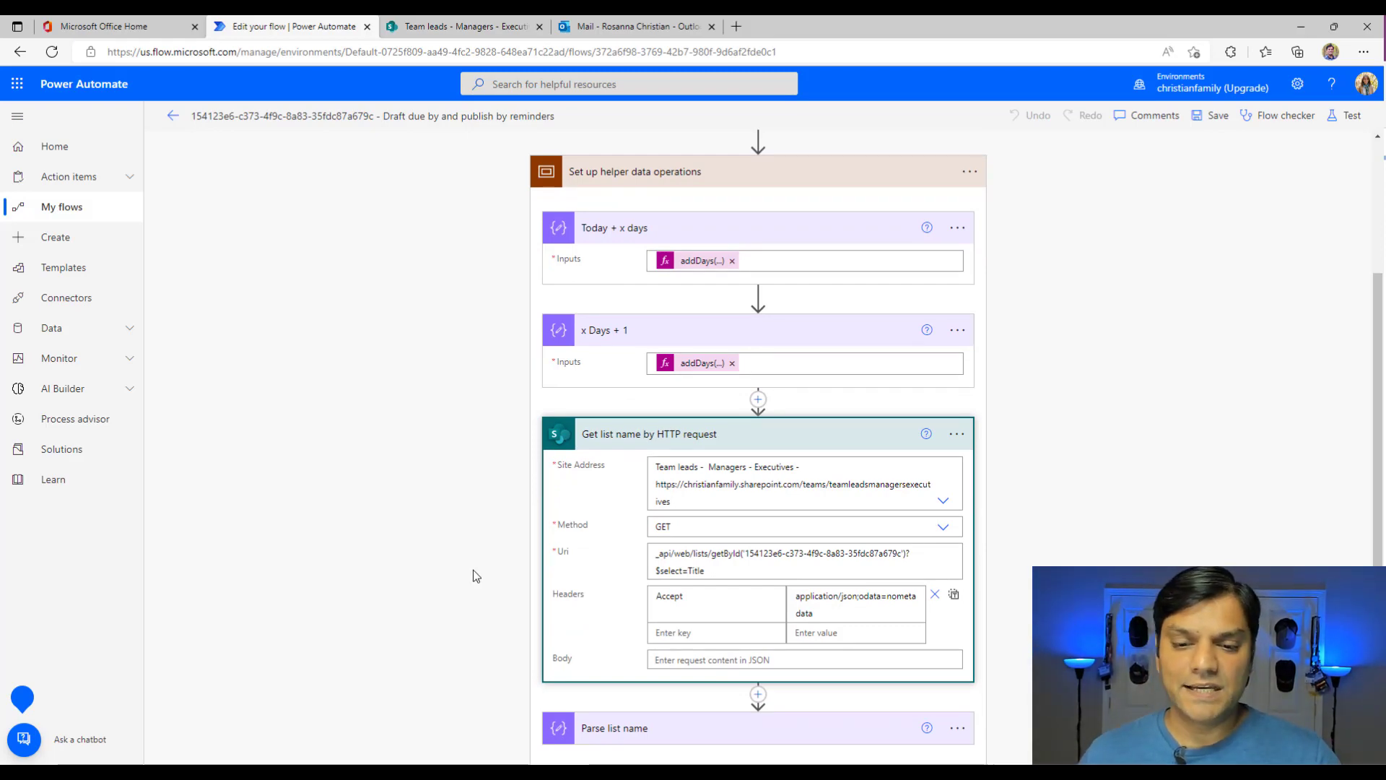
Examine the two parallel scopes that send email reminders for draft items due and for items due for publishing.
scroll(462, 580, down, 3)
click(424, 696)
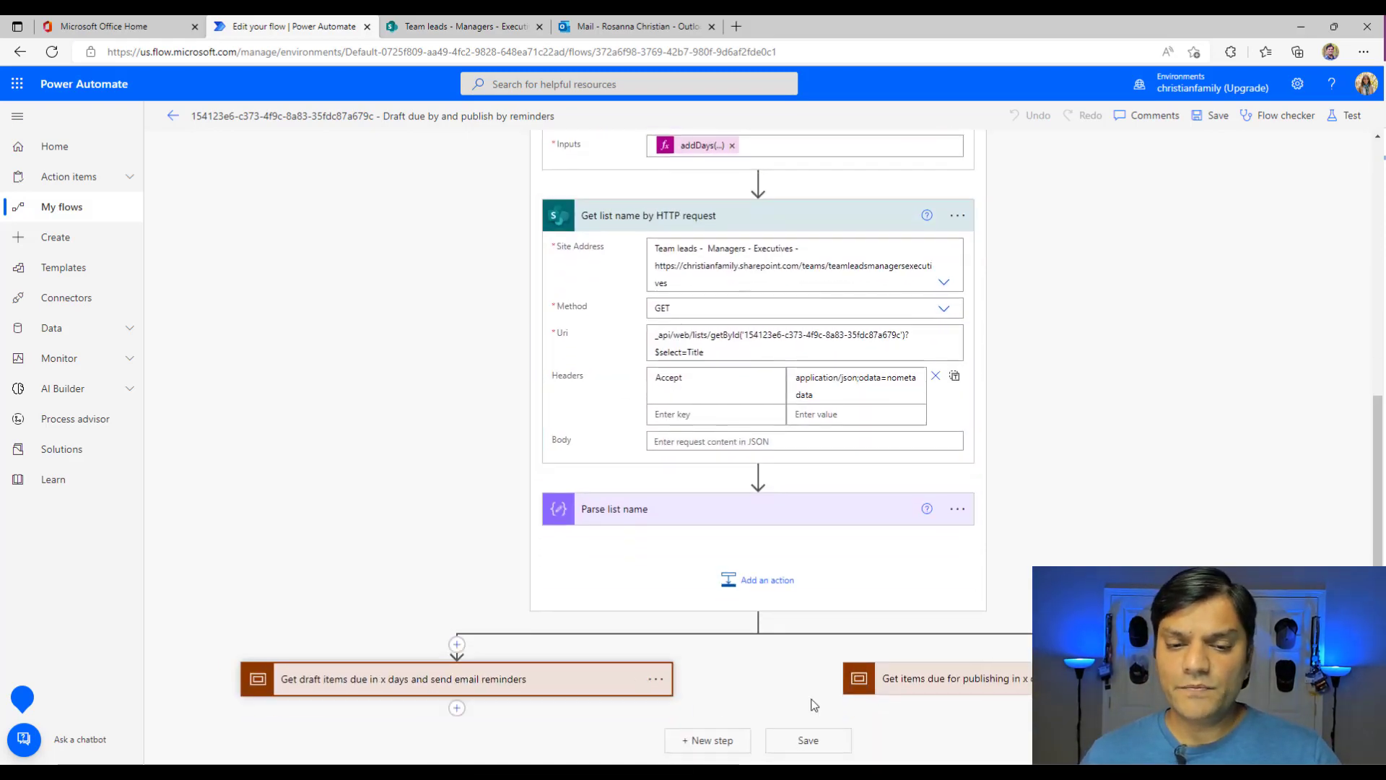
click(1033, 683)
scroll(1197, 534, down, 1)
scroll(1197, 535, down, 1)
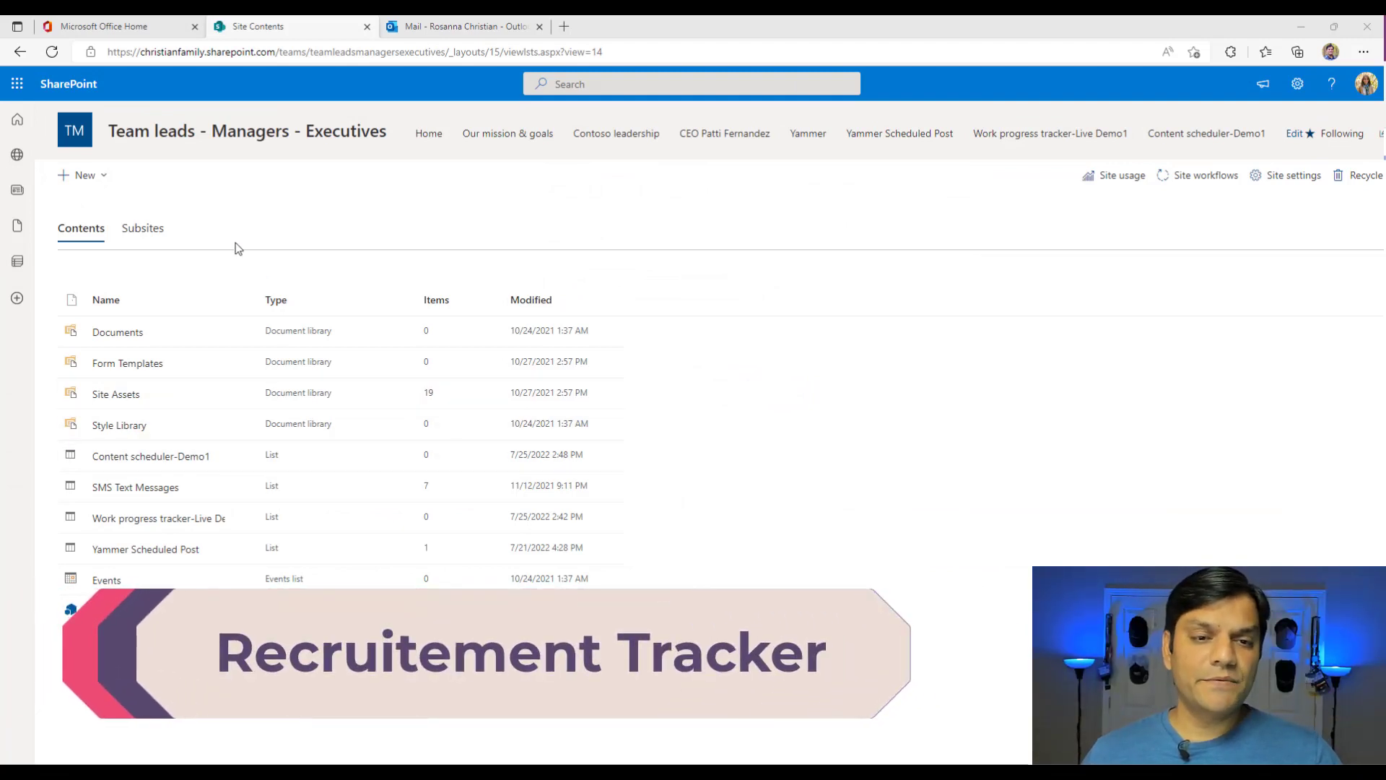
Create a list named "Recruitment tracker-Demo3" from the Recruitment tracker template, shown in the site navigation.
click(89, 187)
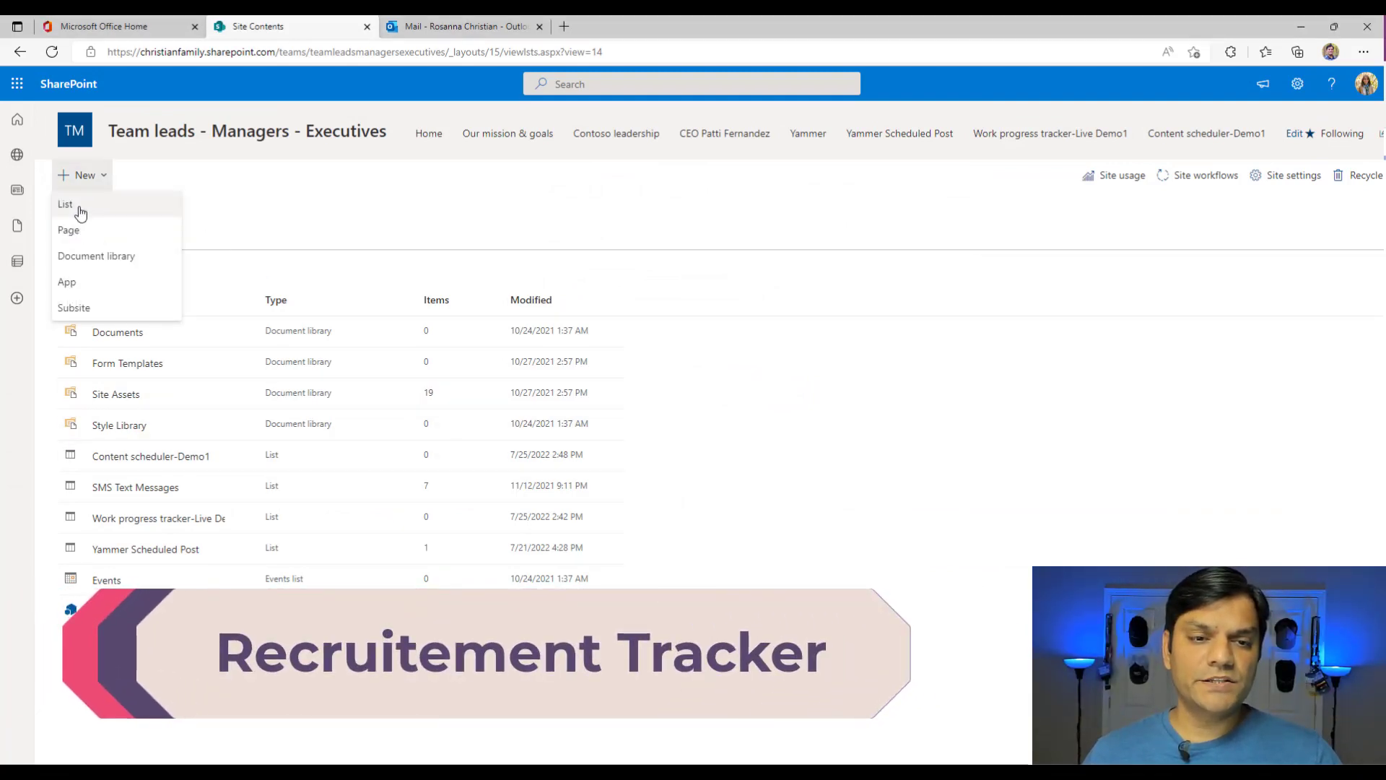
click(80, 208)
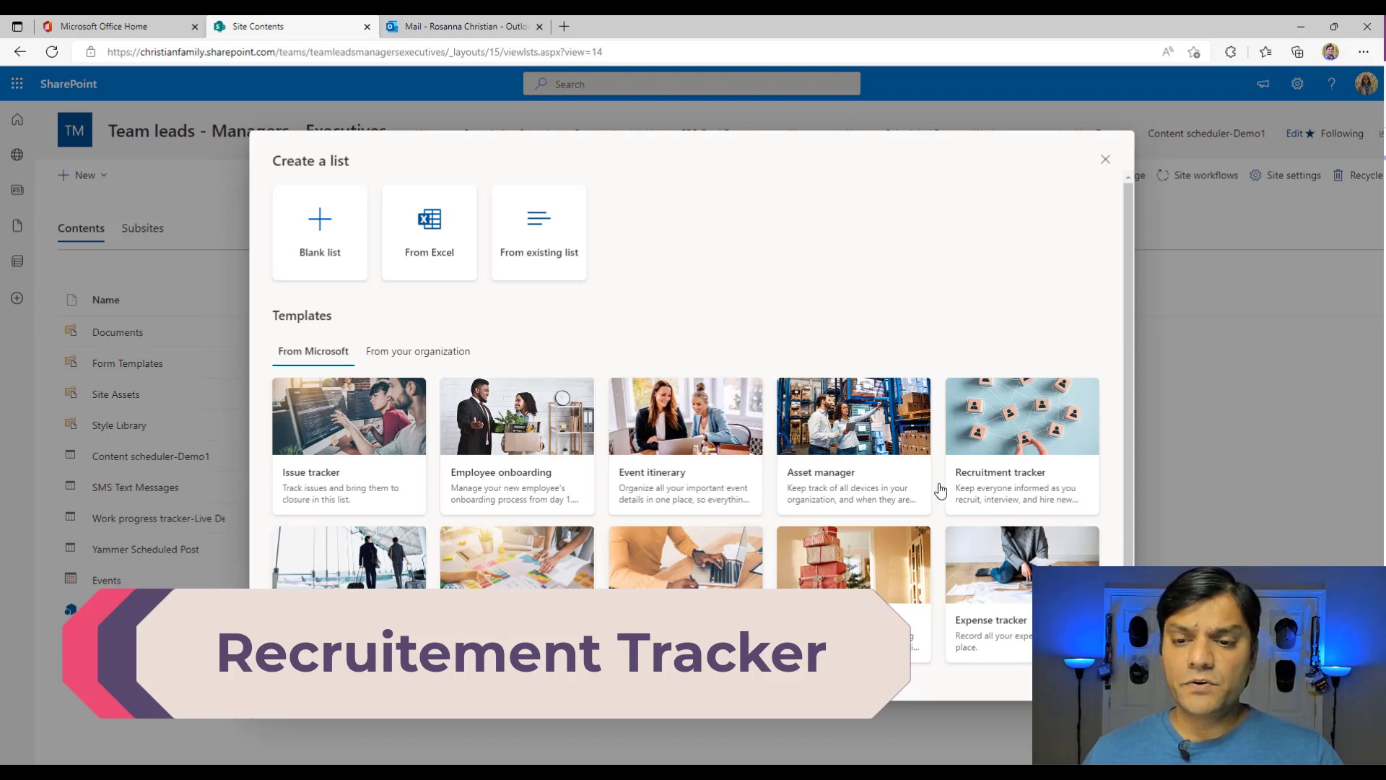
click(1011, 455)
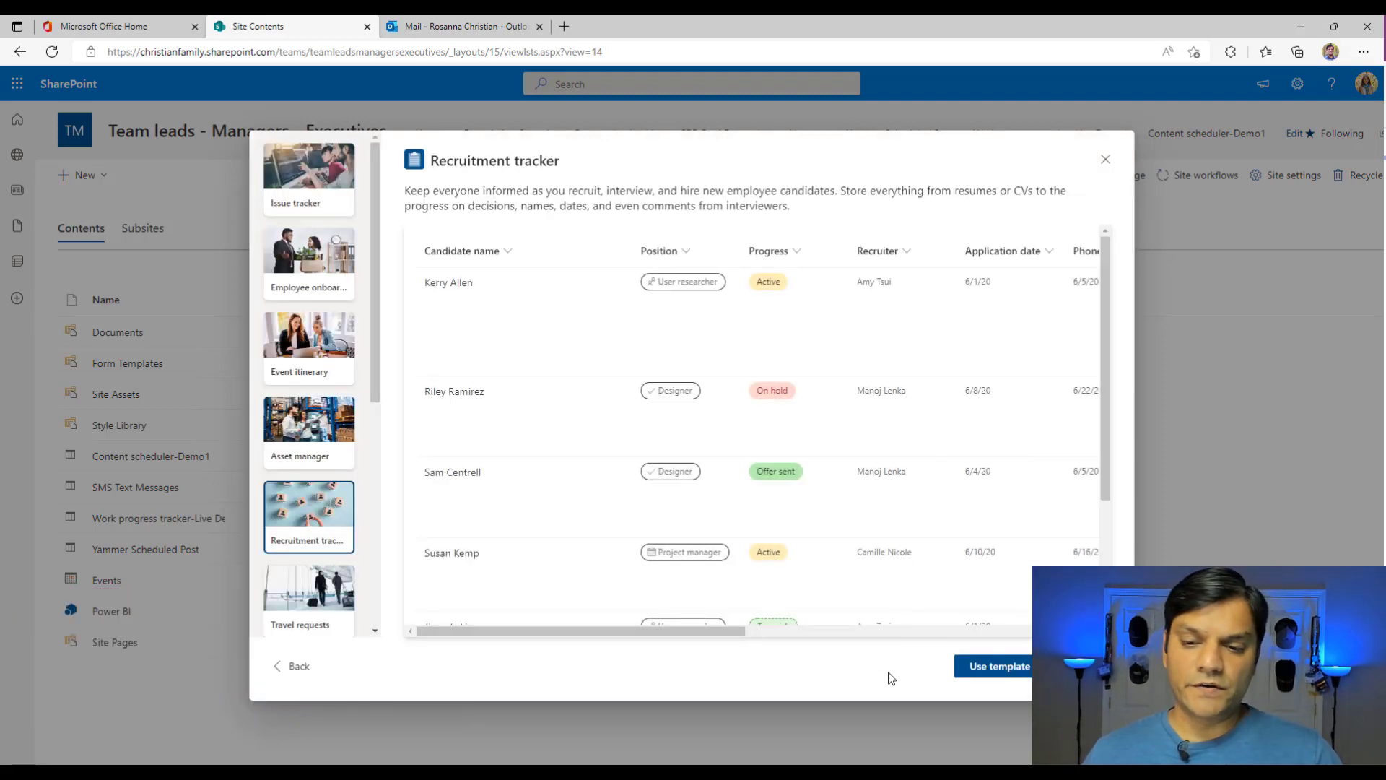
click(969, 672)
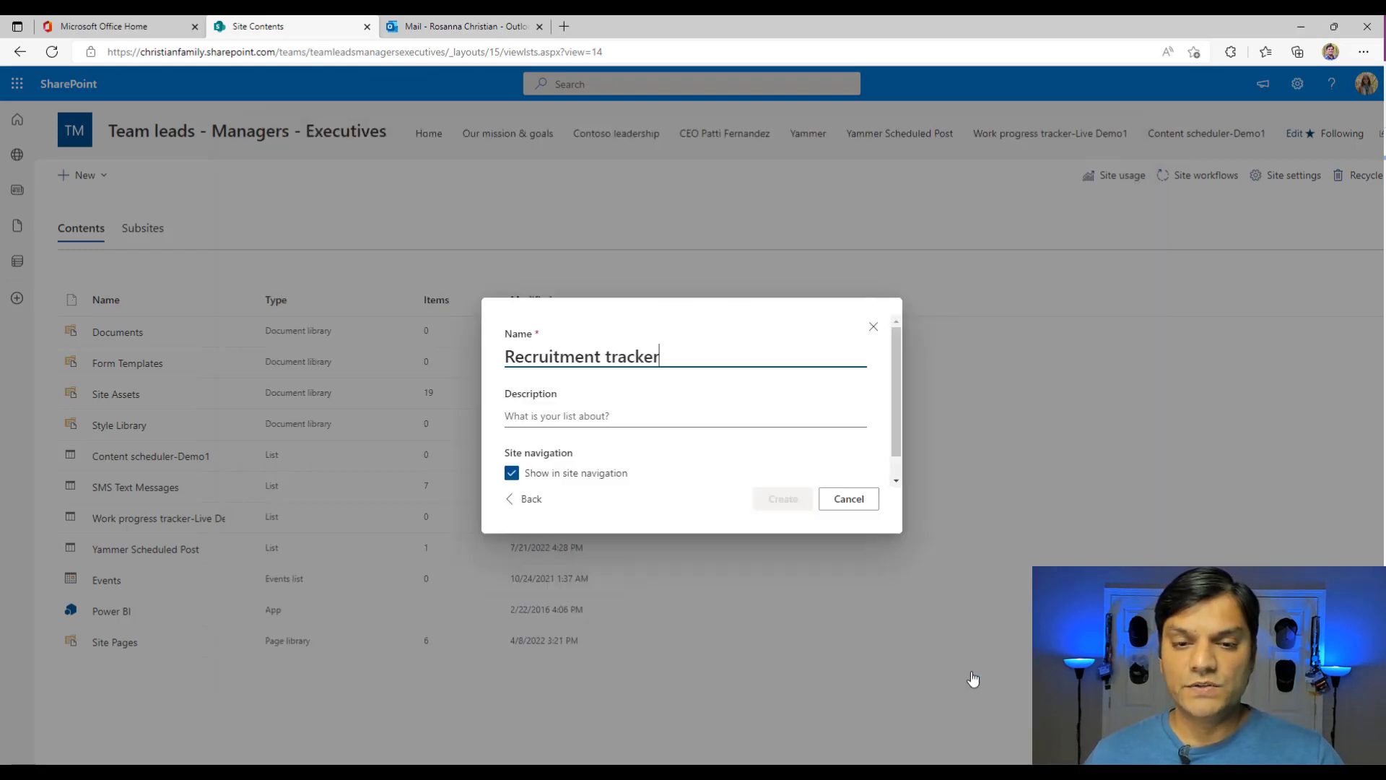
text(-D)
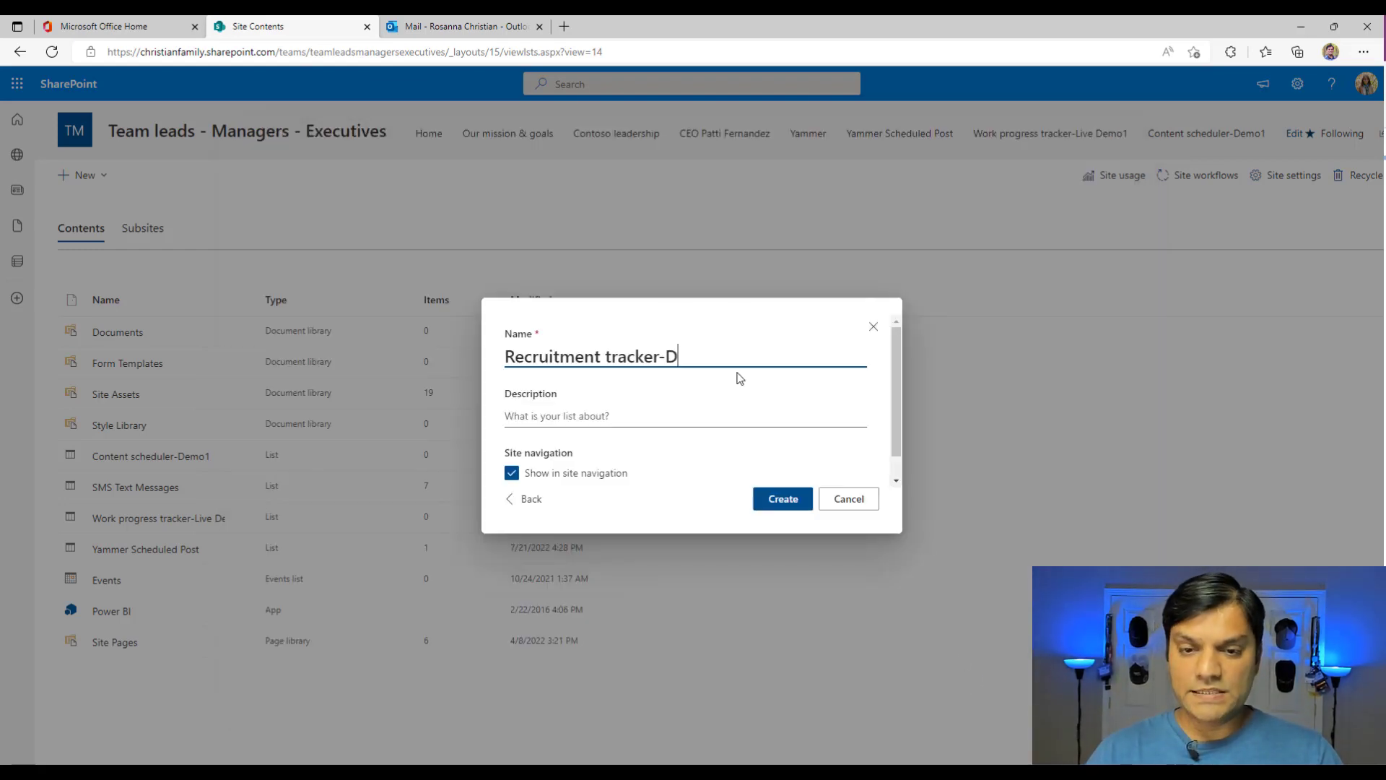
text(emo3)
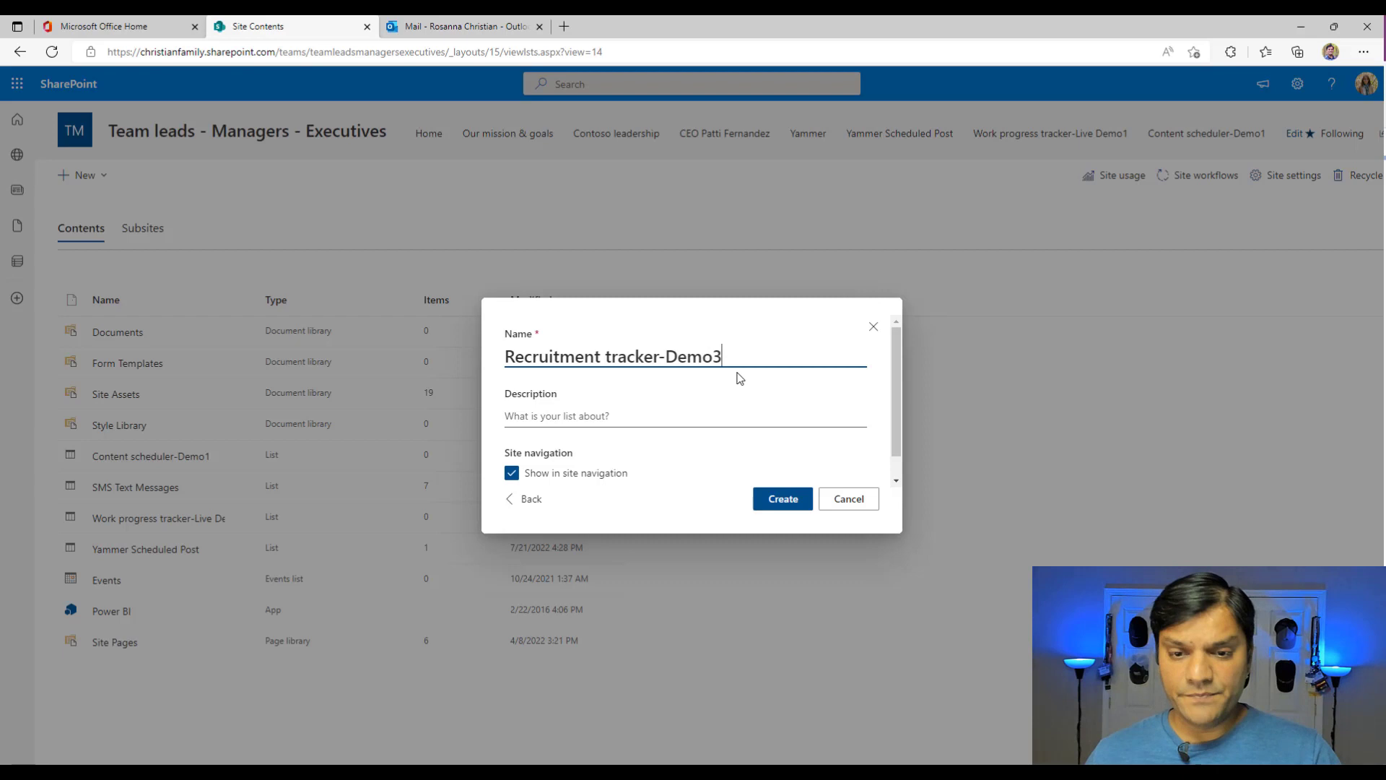
click(786, 504)
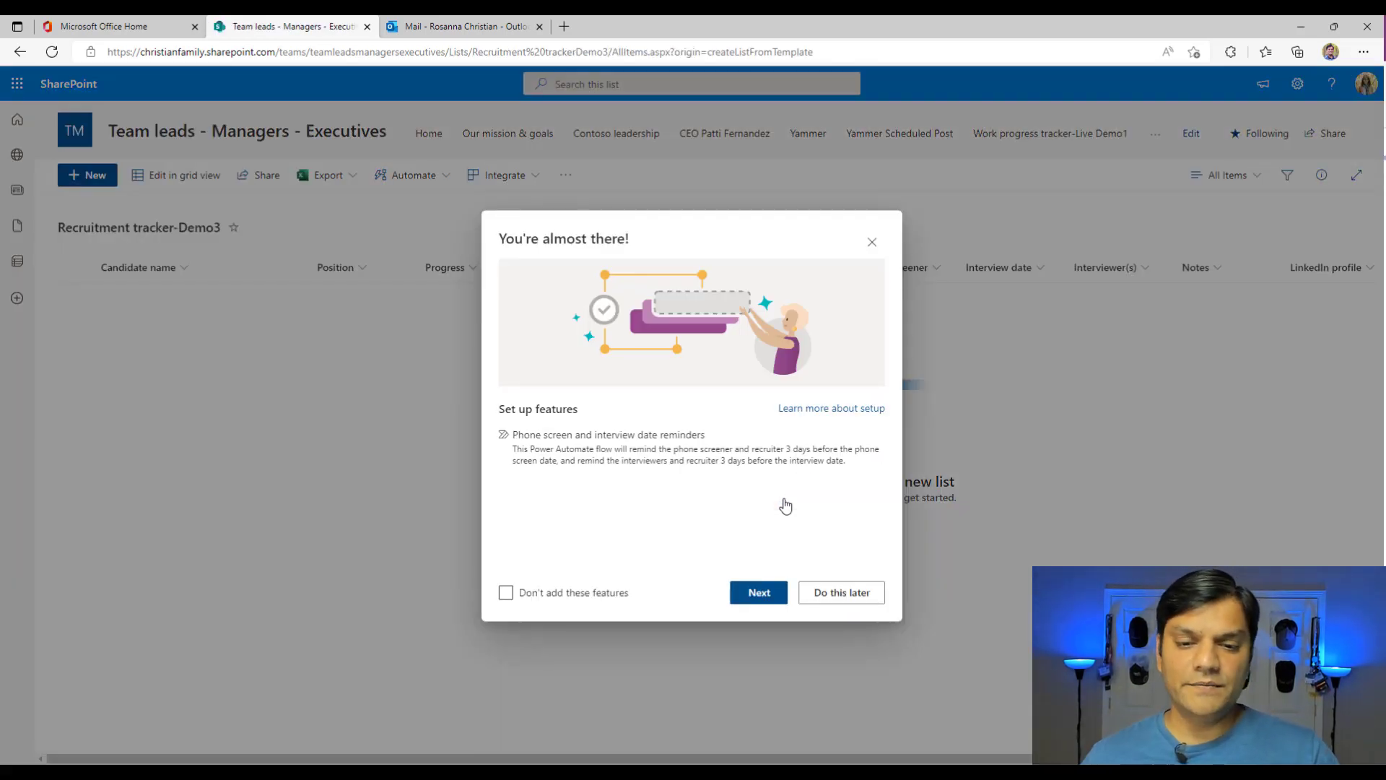
Set up the "Phone screen and interview date reminders" flow using the Office 365 Outlook and SharePoint connections, and check the list's update progress.
click(765, 592)
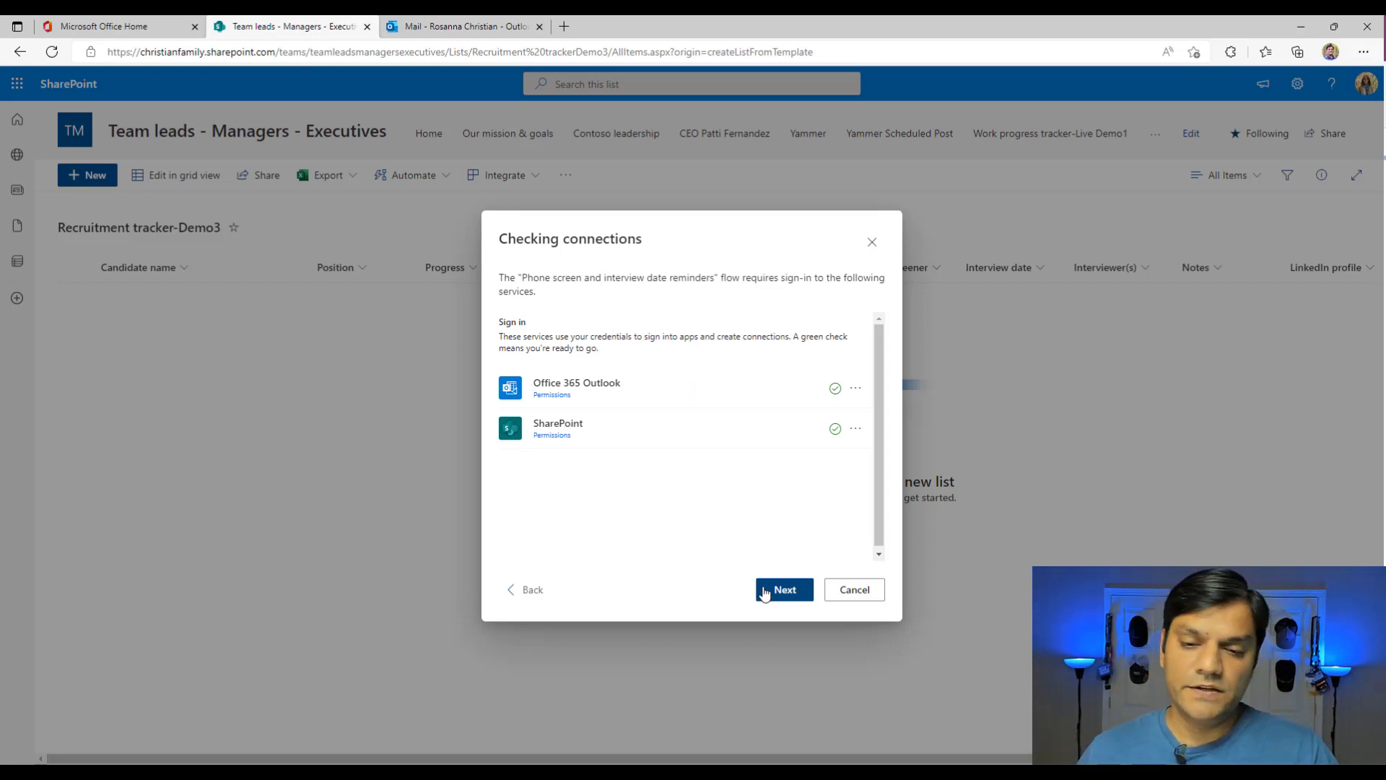
click(766, 594)
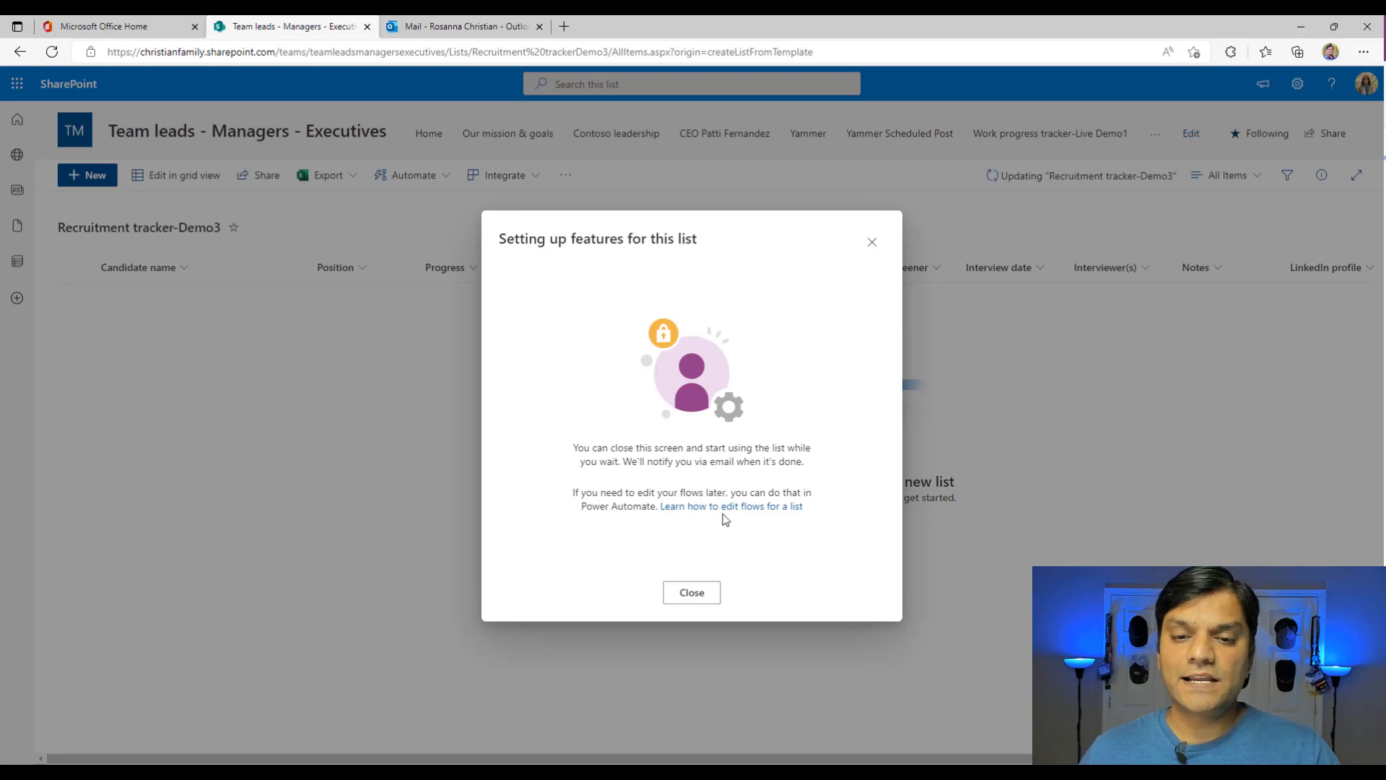
click(692, 593)
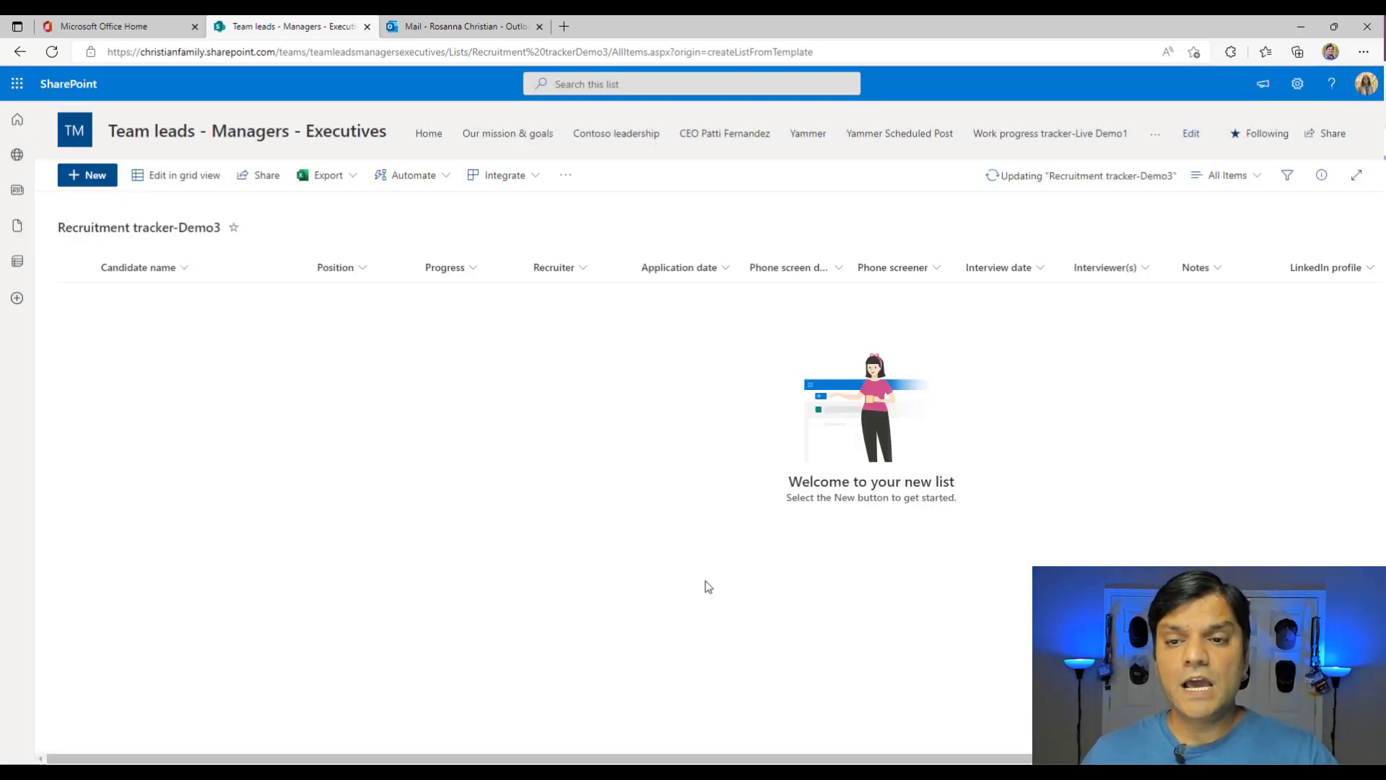
click(1103, 190)
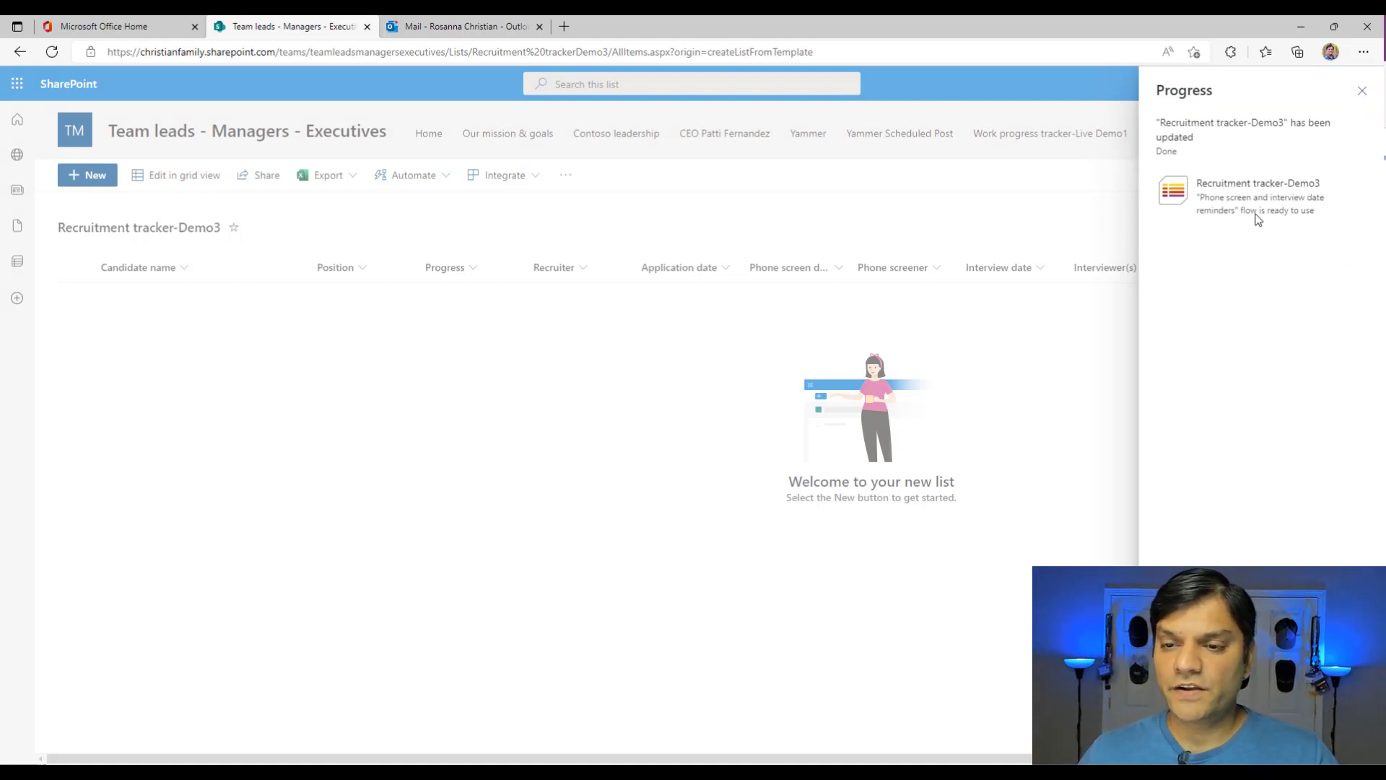
Close the progress details and read the Outlook notification that the "Phone screen and interview date reminders" flow is ready to use.
click(1363, 90)
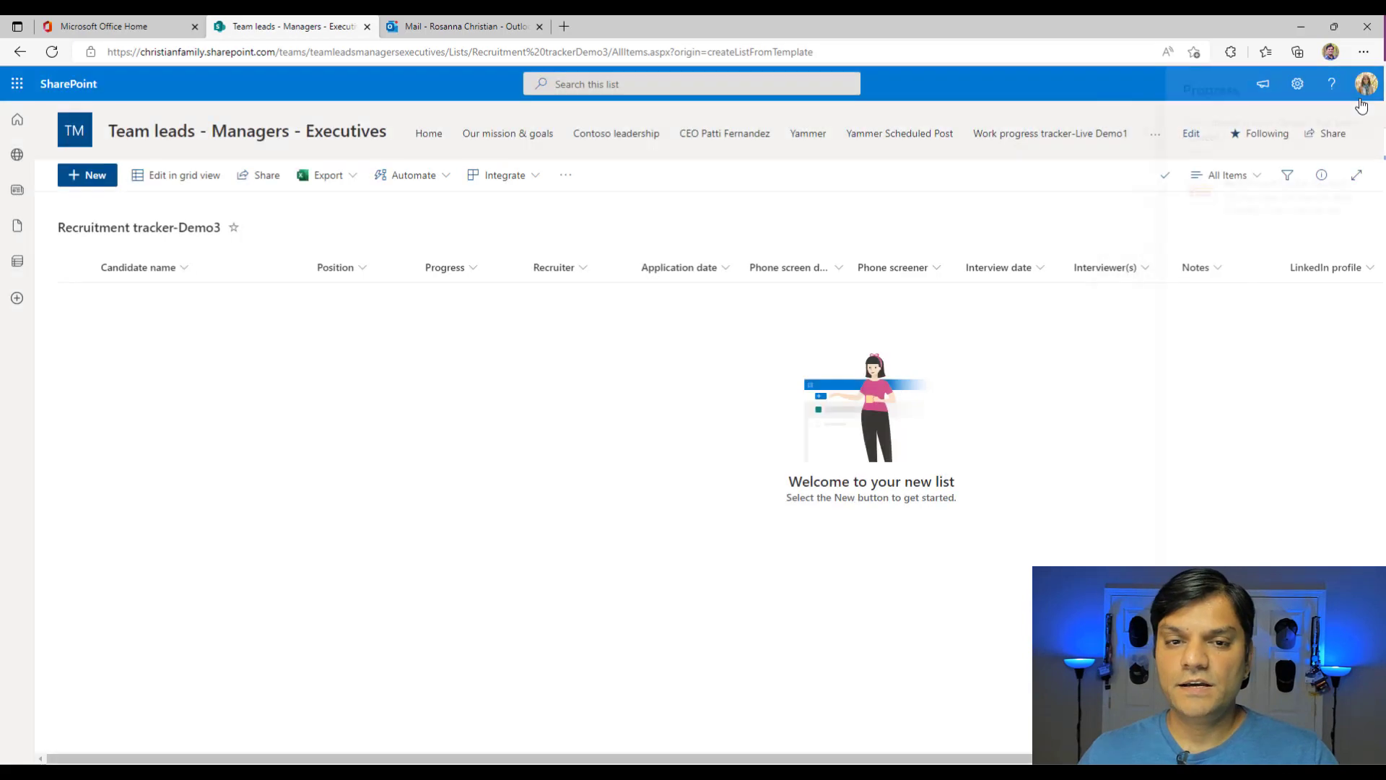
click(436, 29)
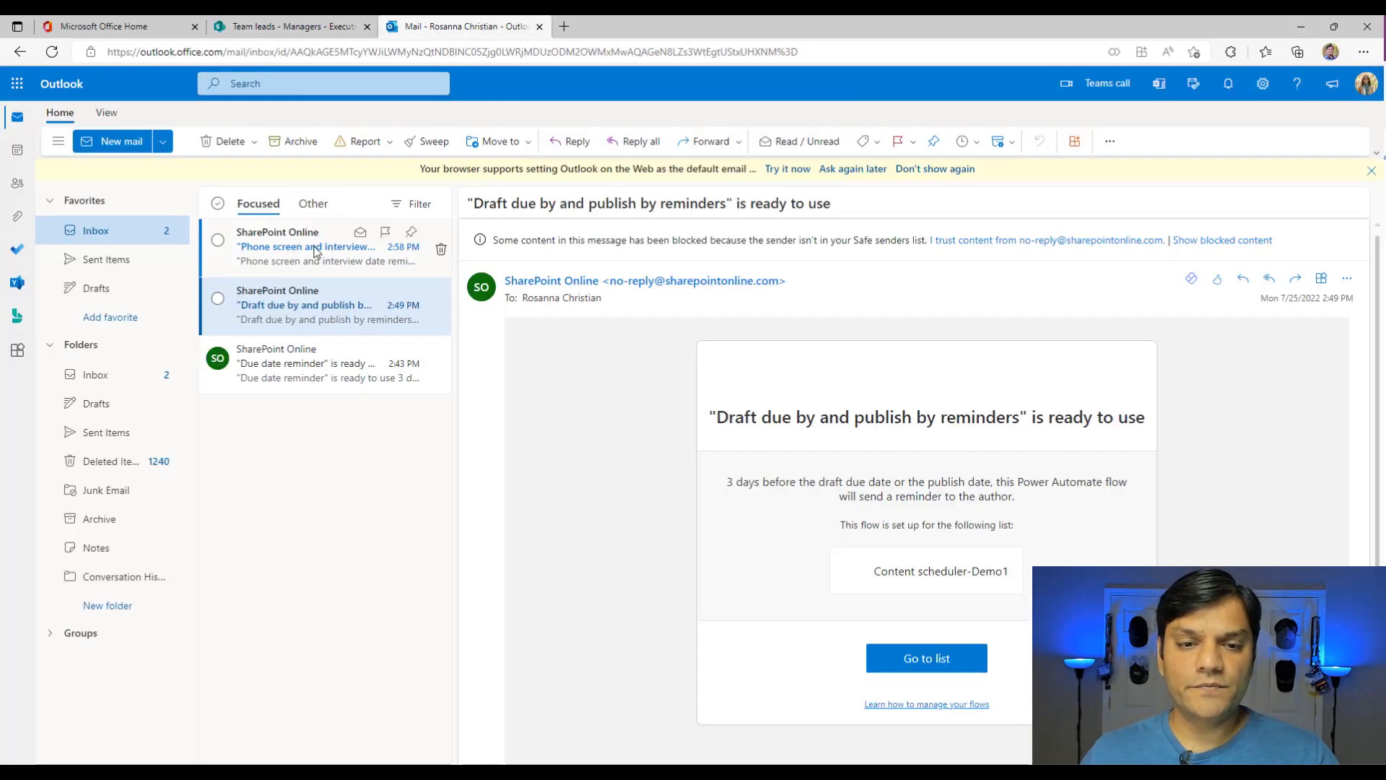
click(315, 251)
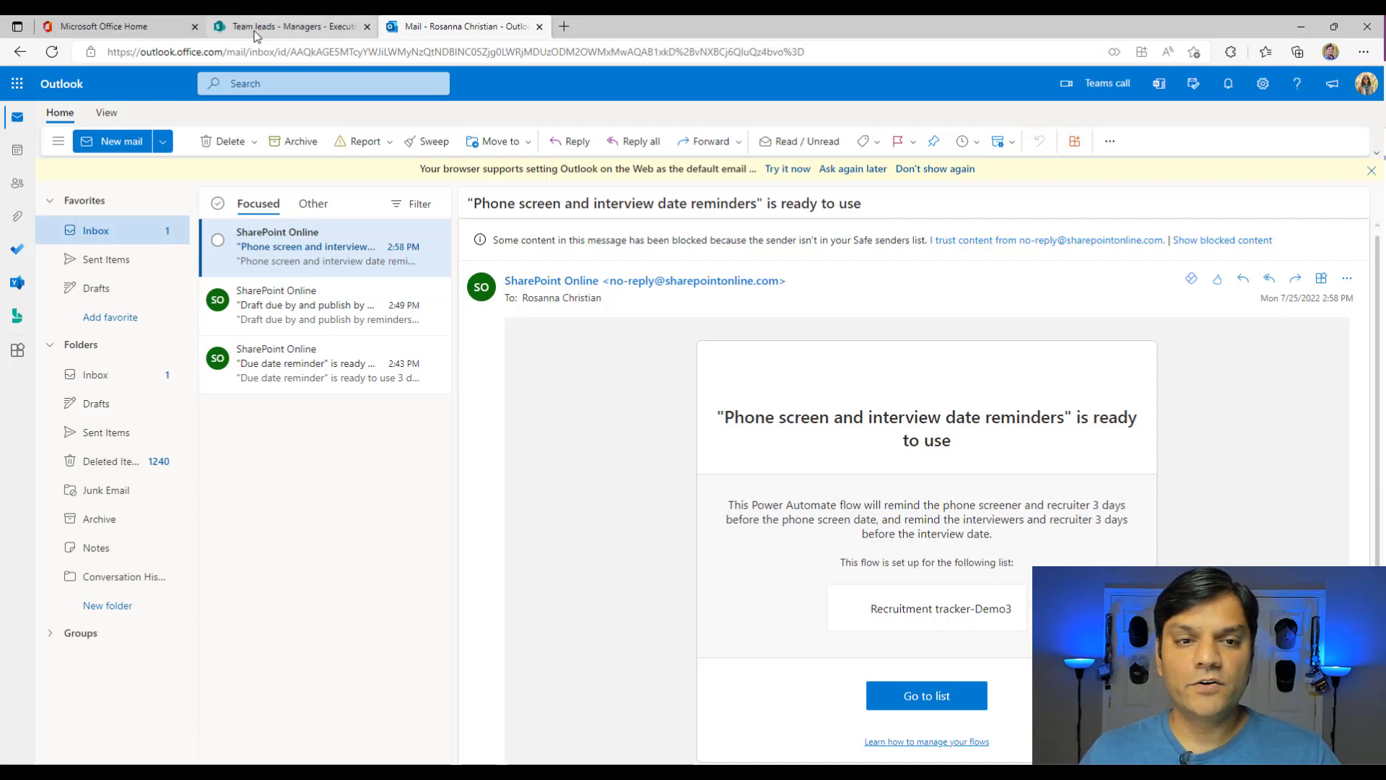
Switch to Power Automate and open the "Phone screen and interview date reminders" flow for editing from My flows.
click(8, 87)
click(146, 329)
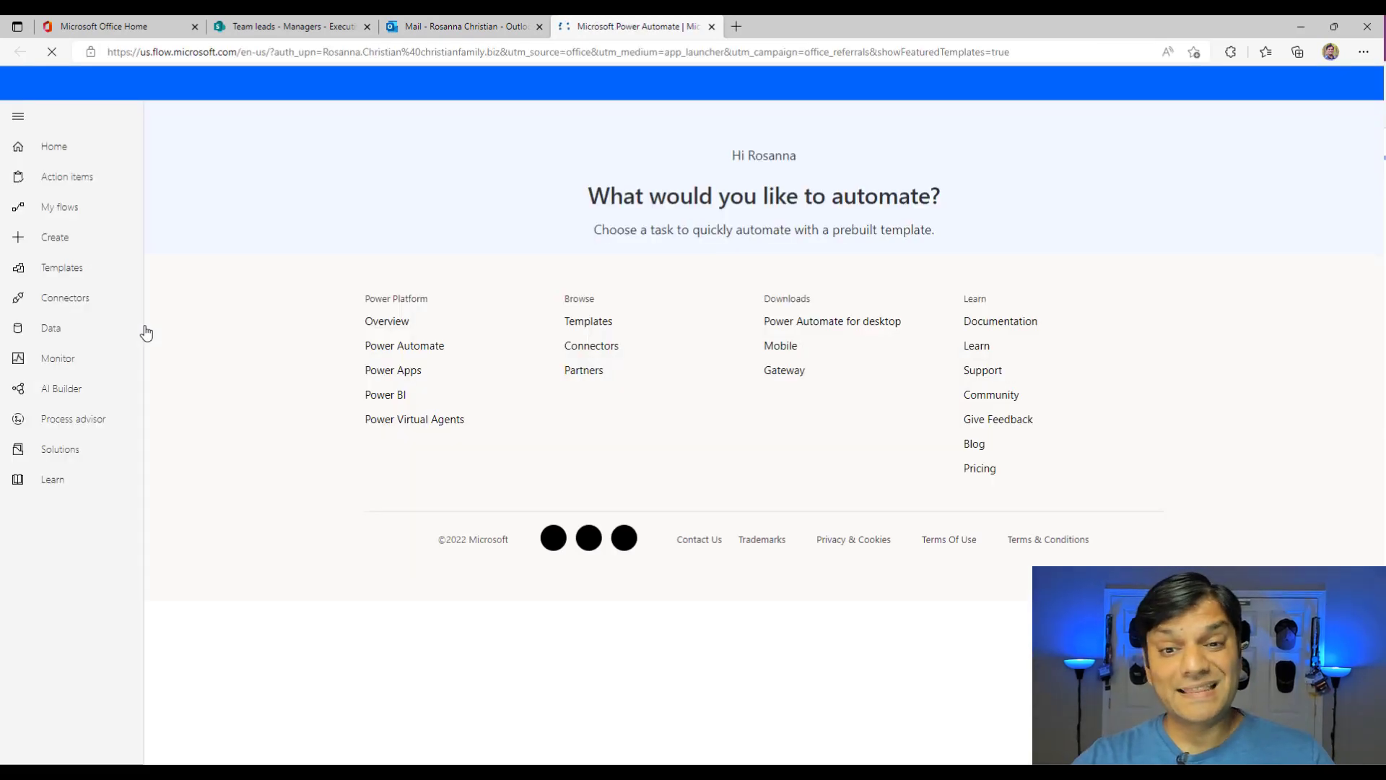
click(80, 217)
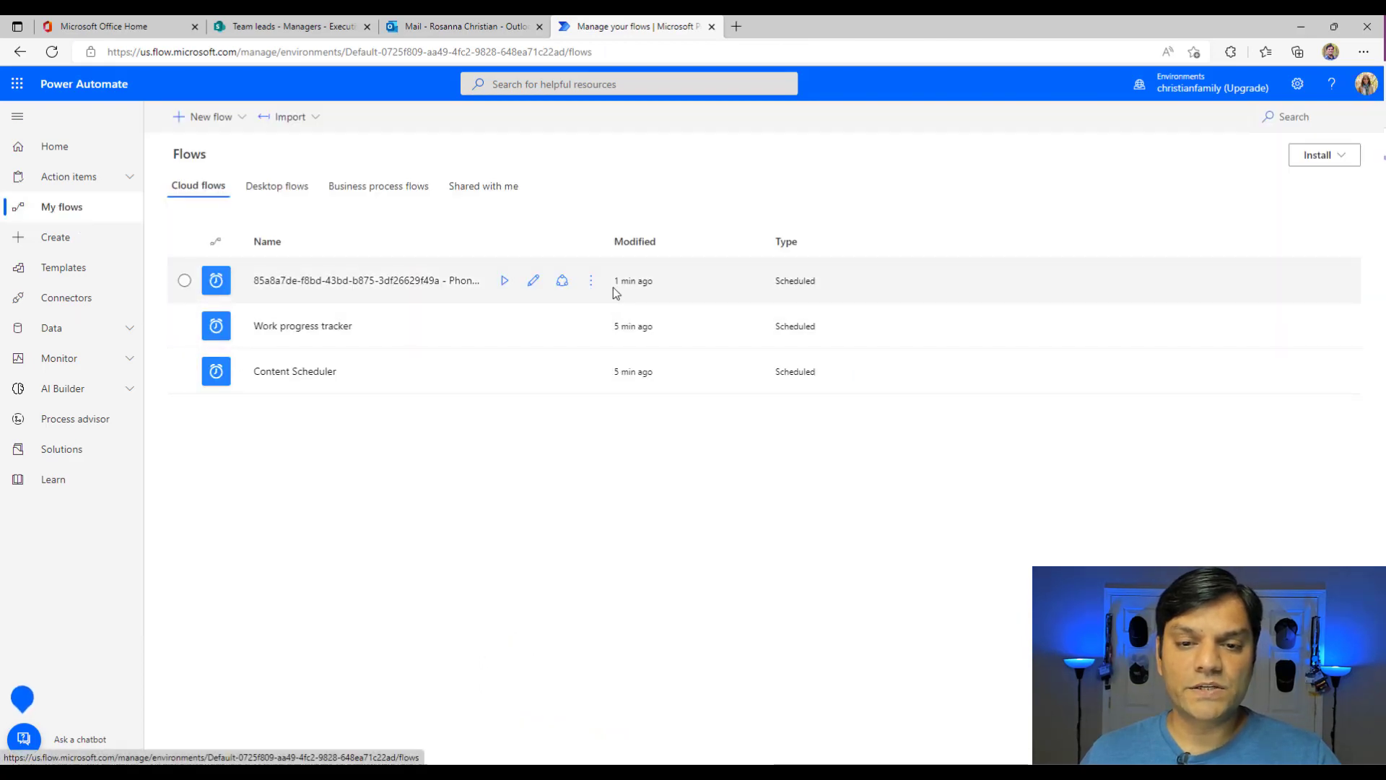
click(531, 283)
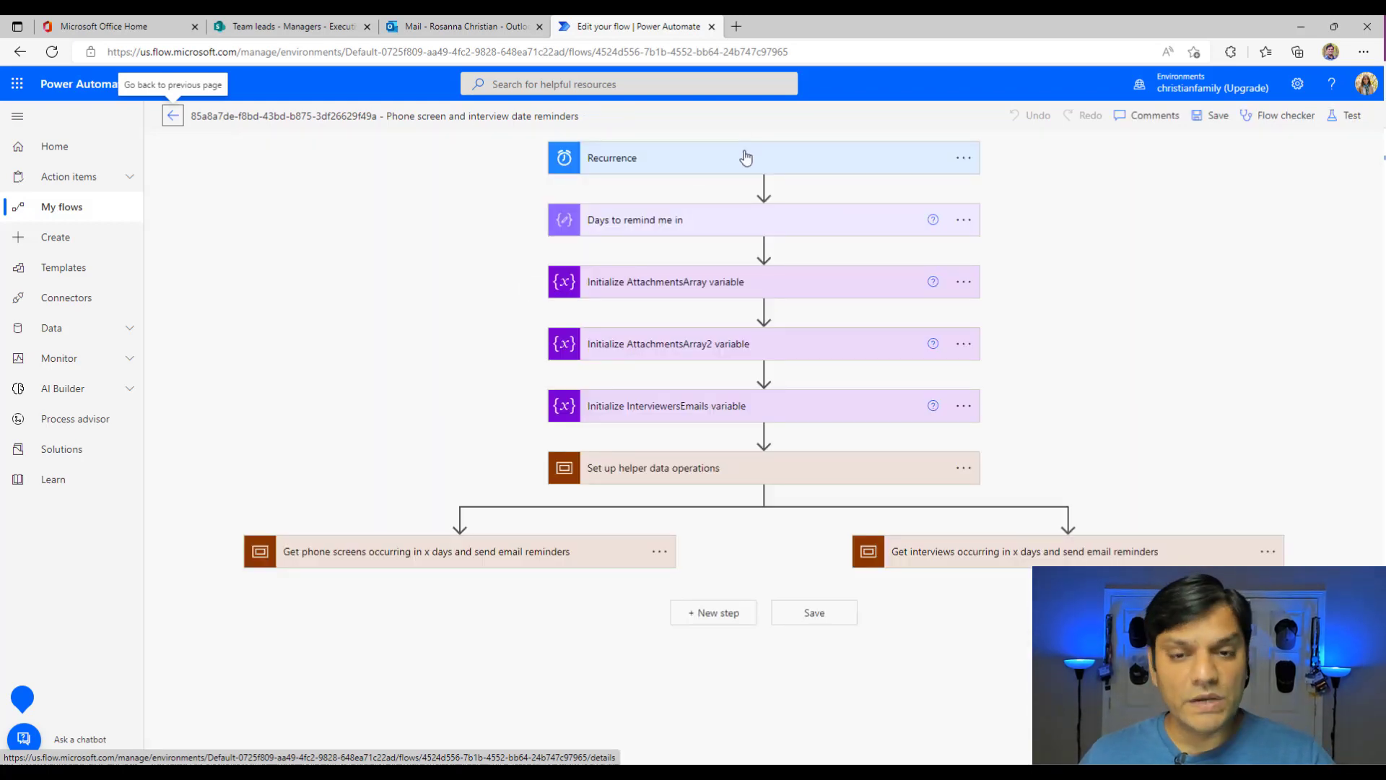
Expand the "Set up helper data operations" scope and examine its "Get list name by HTTP request" action.
click(676, 478)
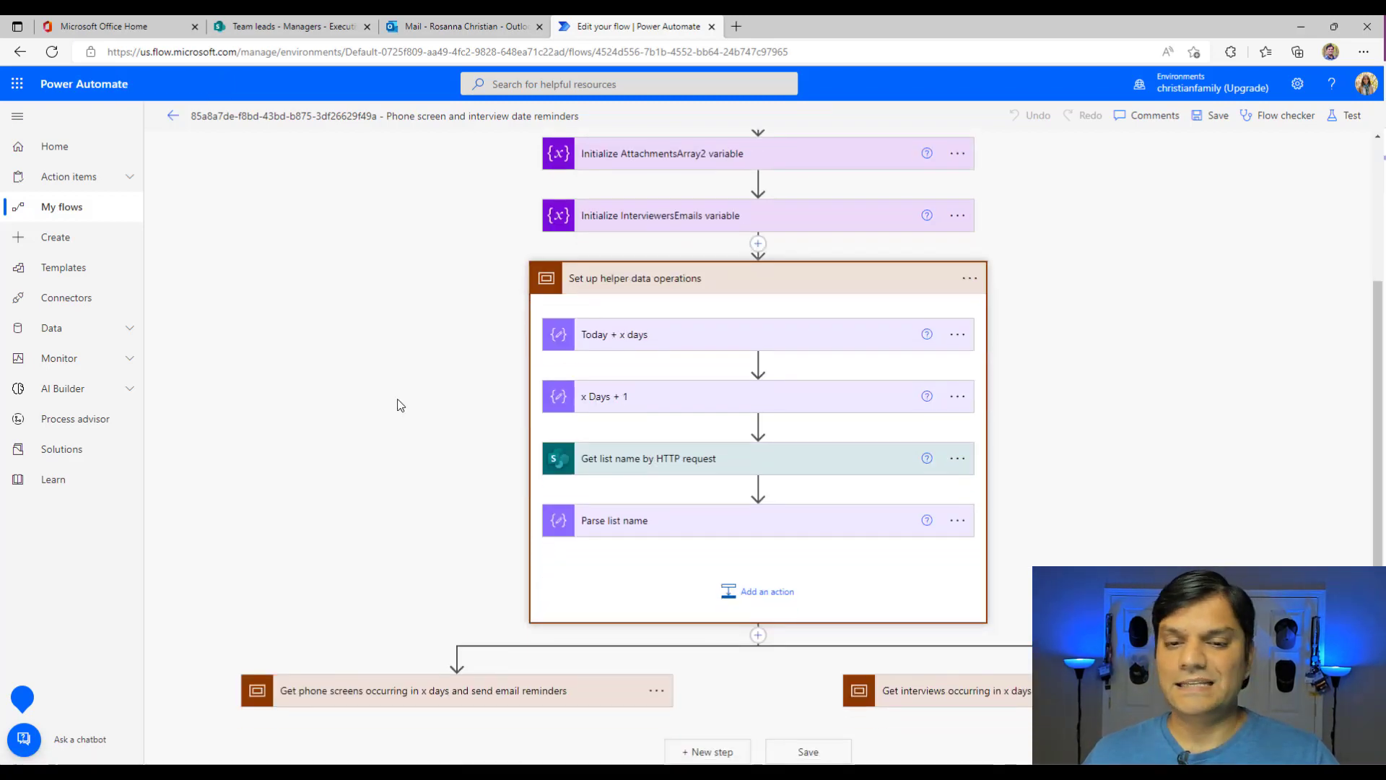
click(609, 459)
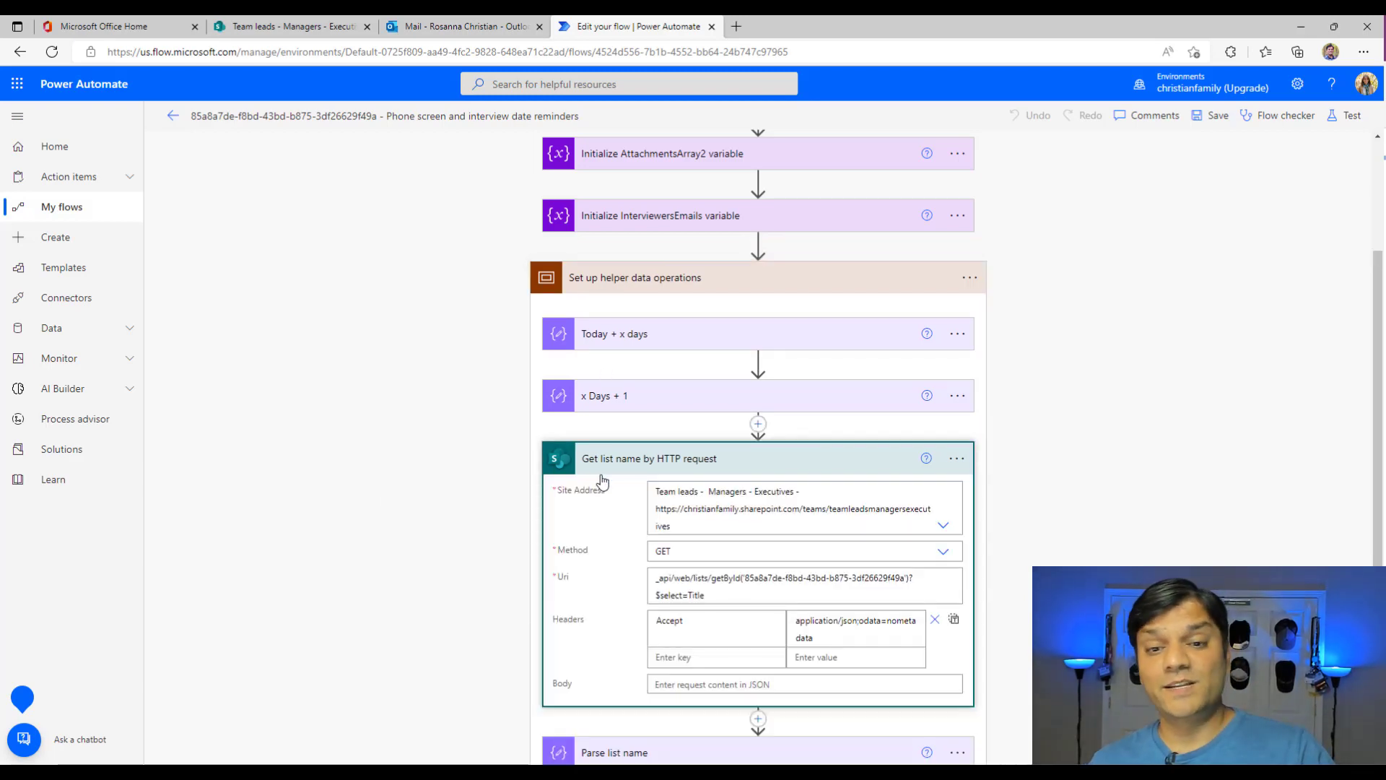
scroll(402, 560, down, 3)
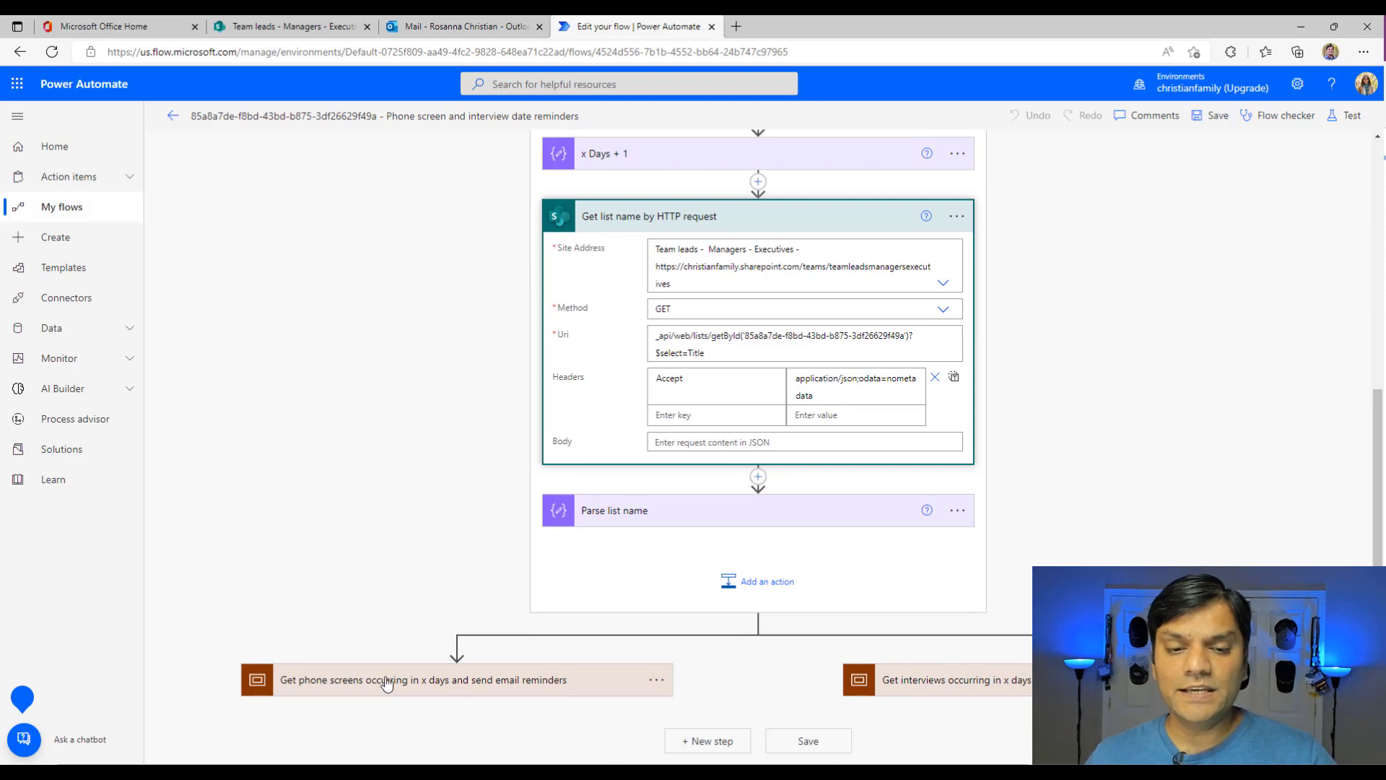
Expand the "Get interviews occurring in x days and send email reminders" scope and examine its condition and the If no branch's loop.
click(1011, 680)
scroll(1015, 556, down, 3)
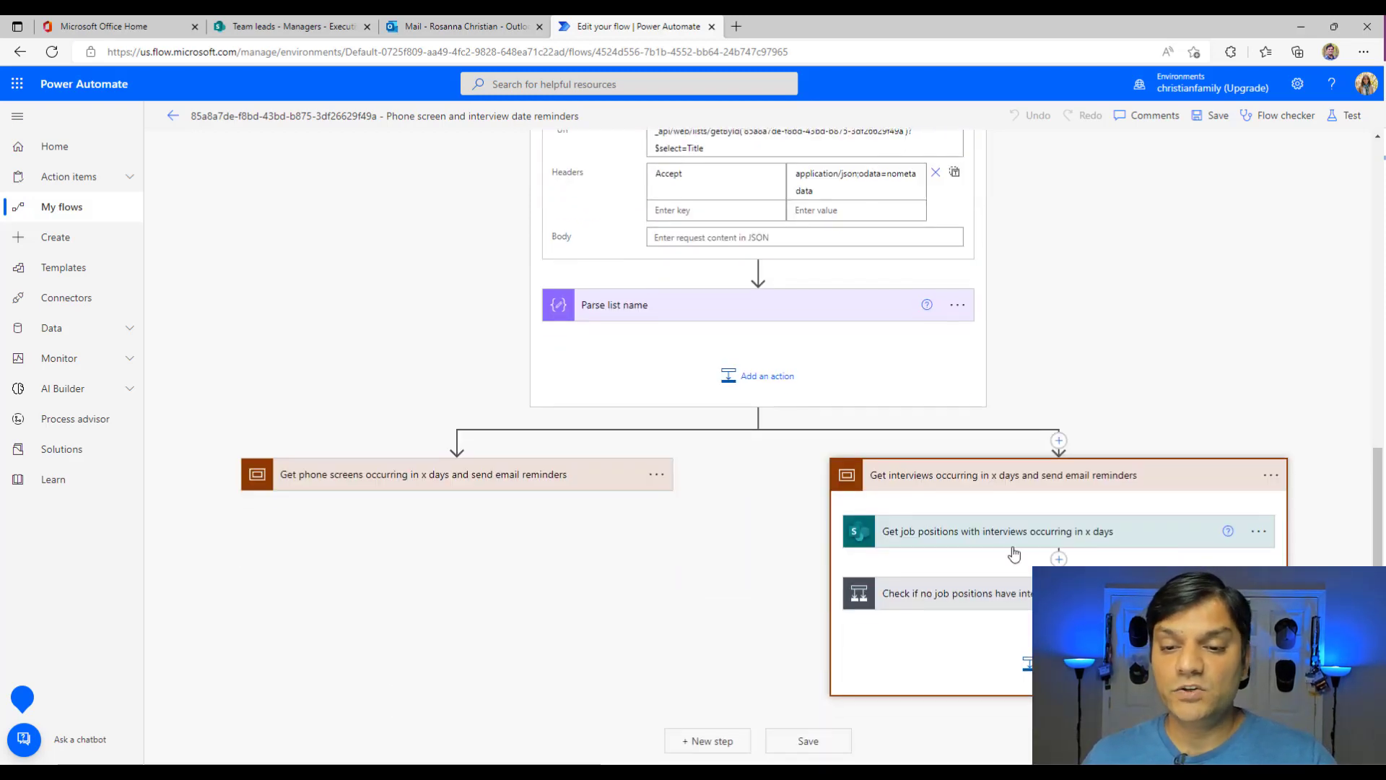
click(1009, 590)
scroll(1005, 589, down, 4)
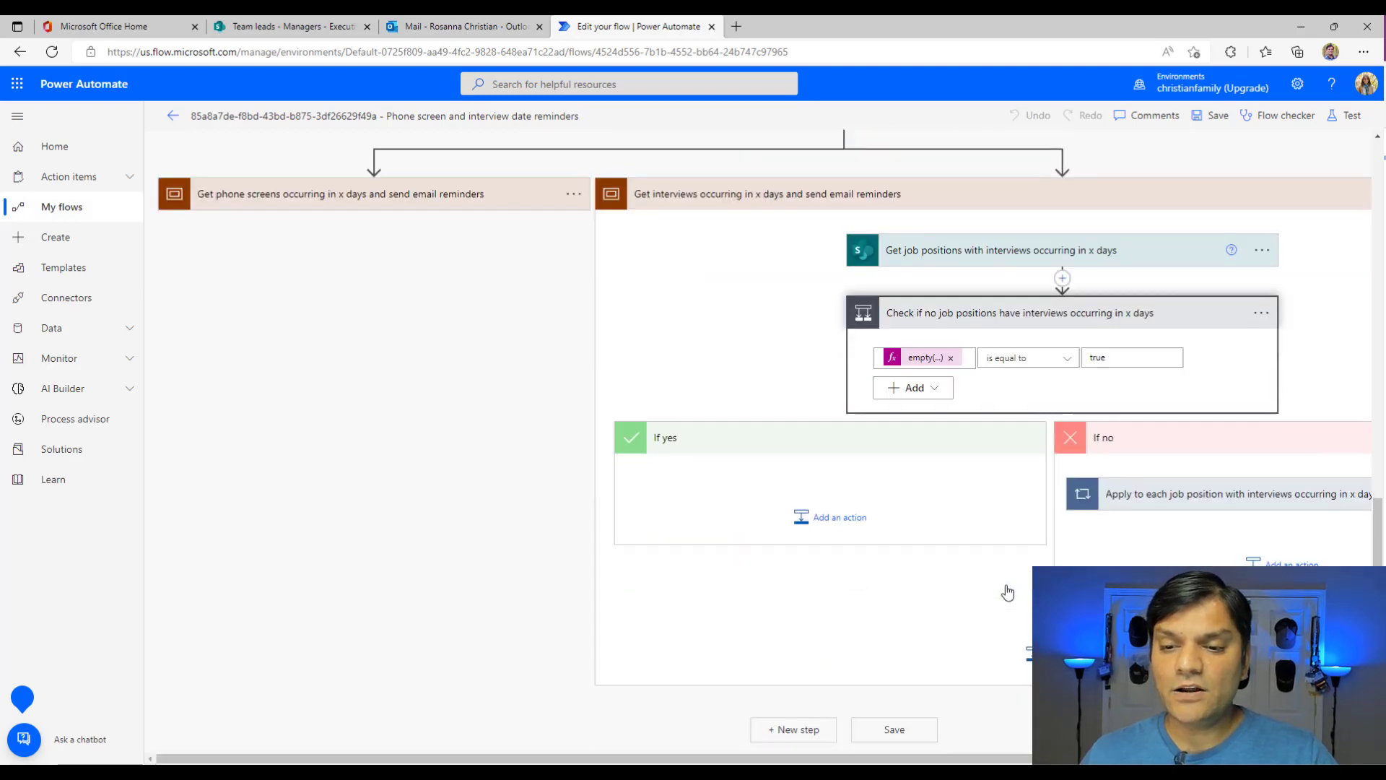
click(1156, 511)
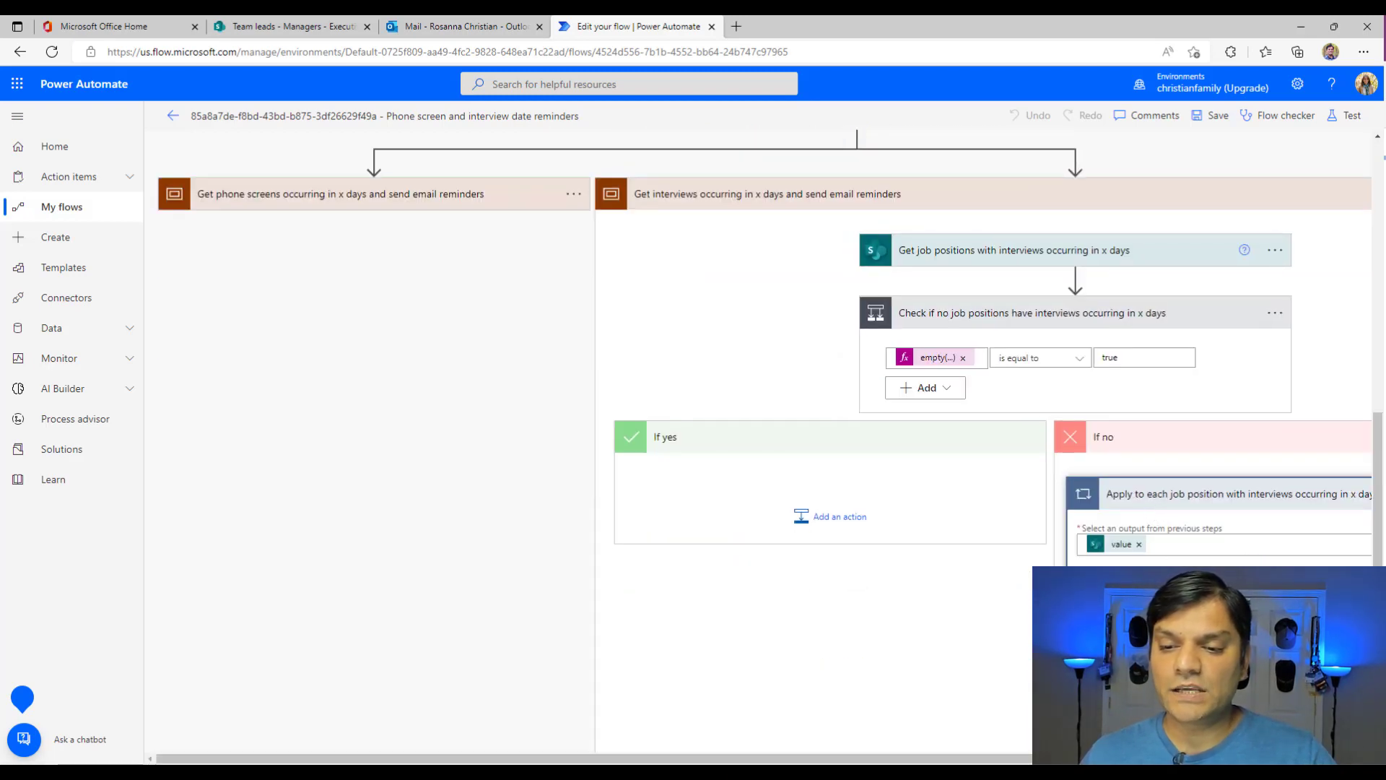
scroll(1002, 676, down, 4)
scroll(1002, 676, down, 3)
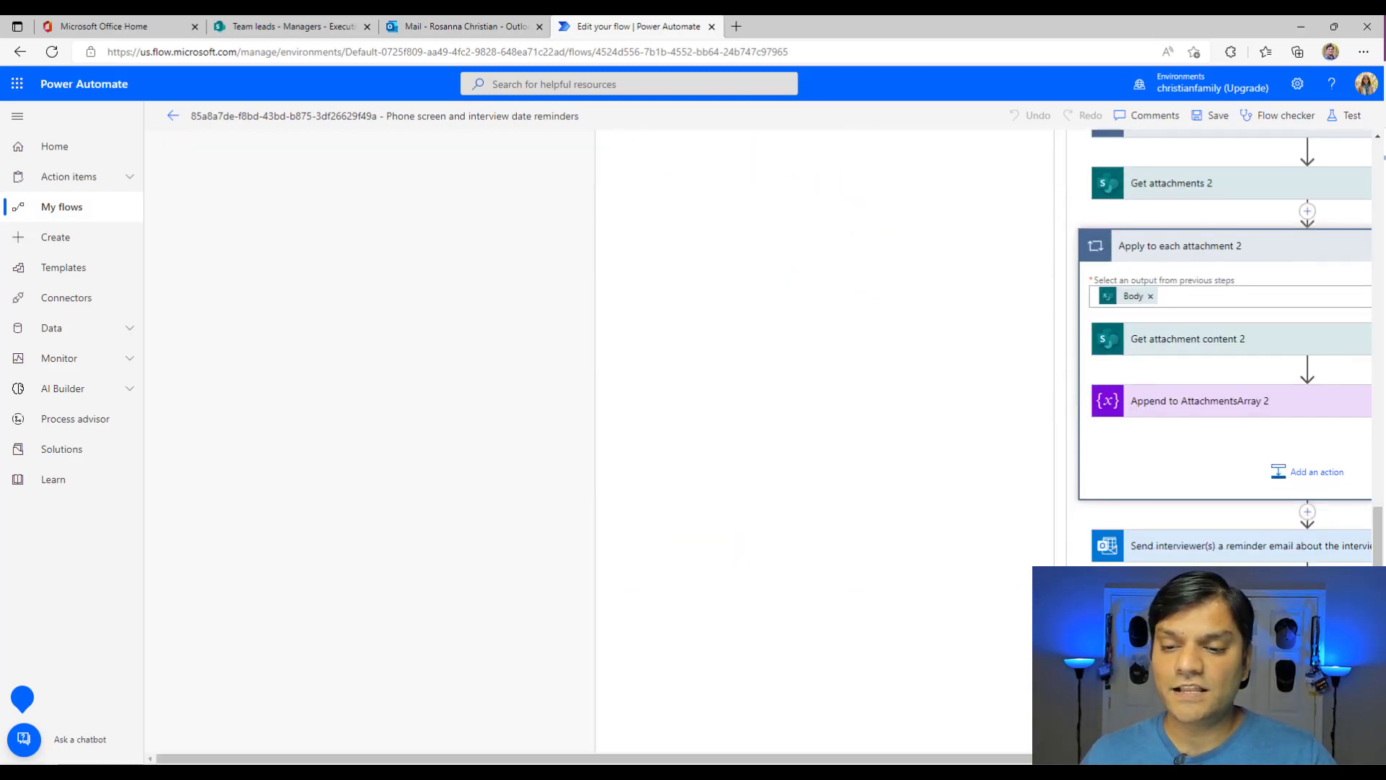
Examine the recipient, subject and body of the "Send interviewer(s) a reminder email about the interview date" action.
click(1153, 555)
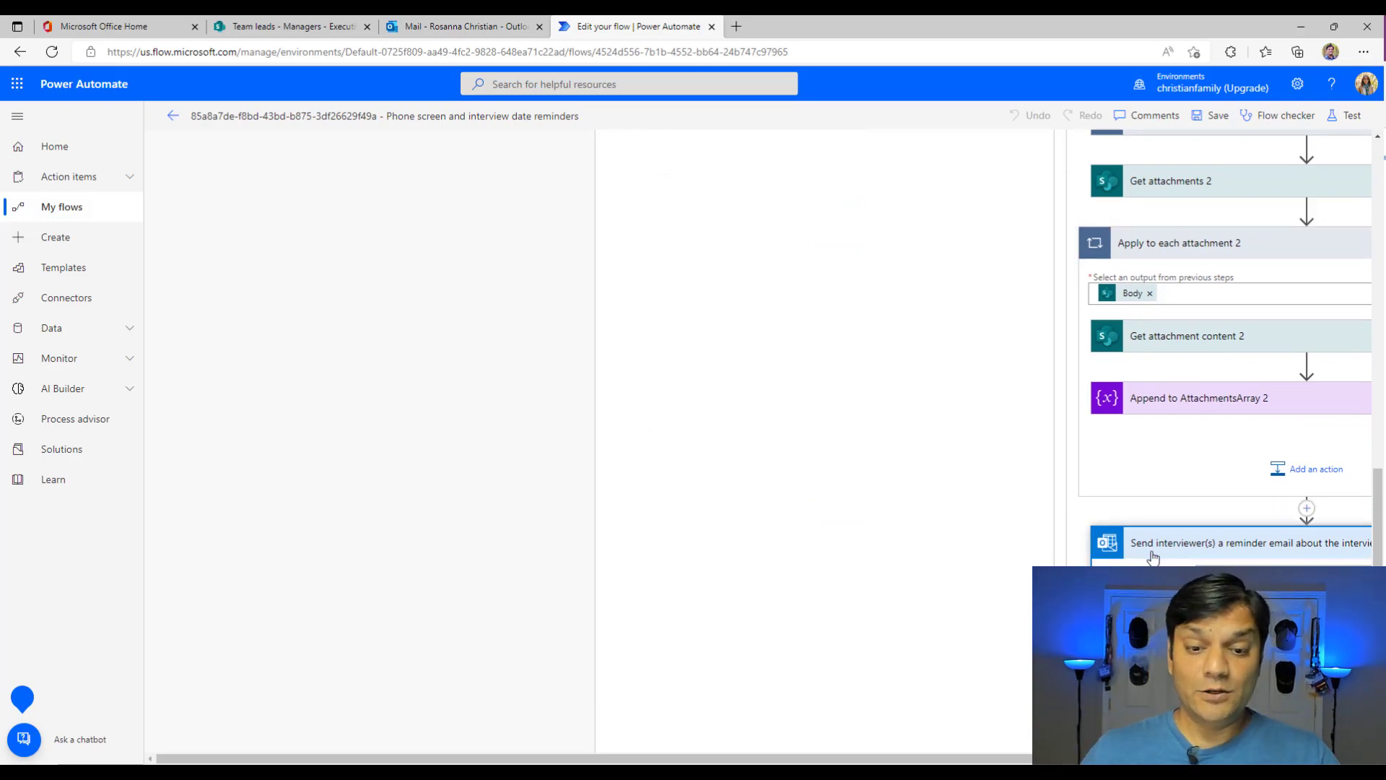
drag(1083, 759, 1263, 759)
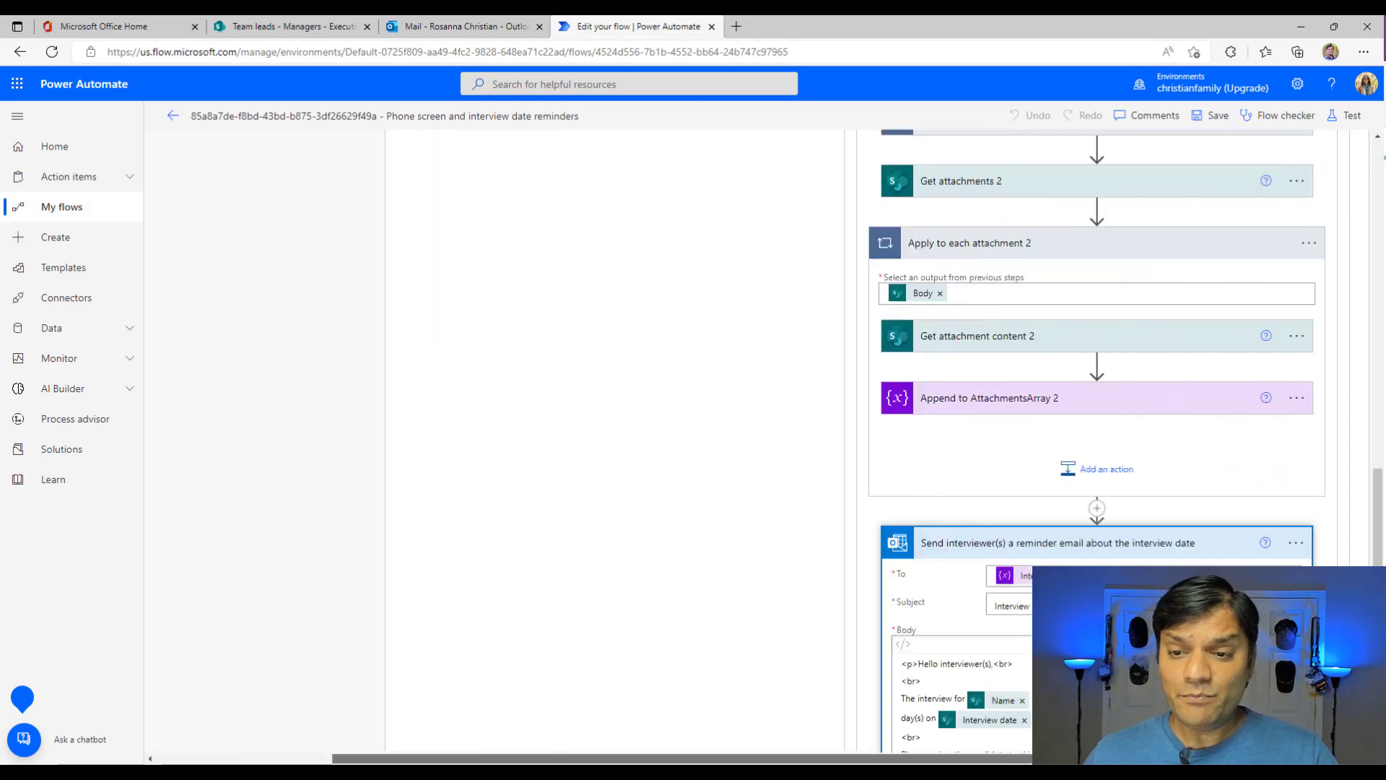
scroll(1097, 383, down, 1)
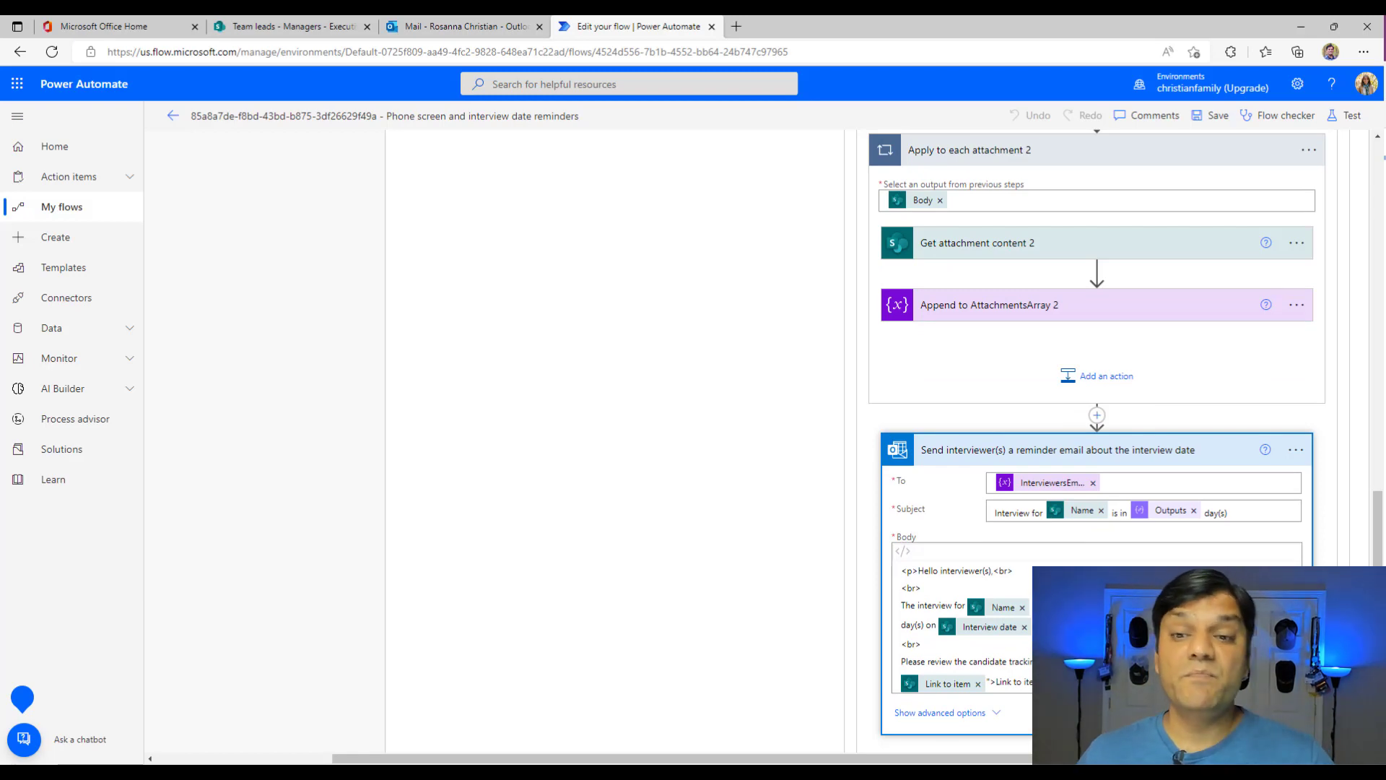
scroll(1097, 441, up, 2)
scroll(759, 440, up, 20)
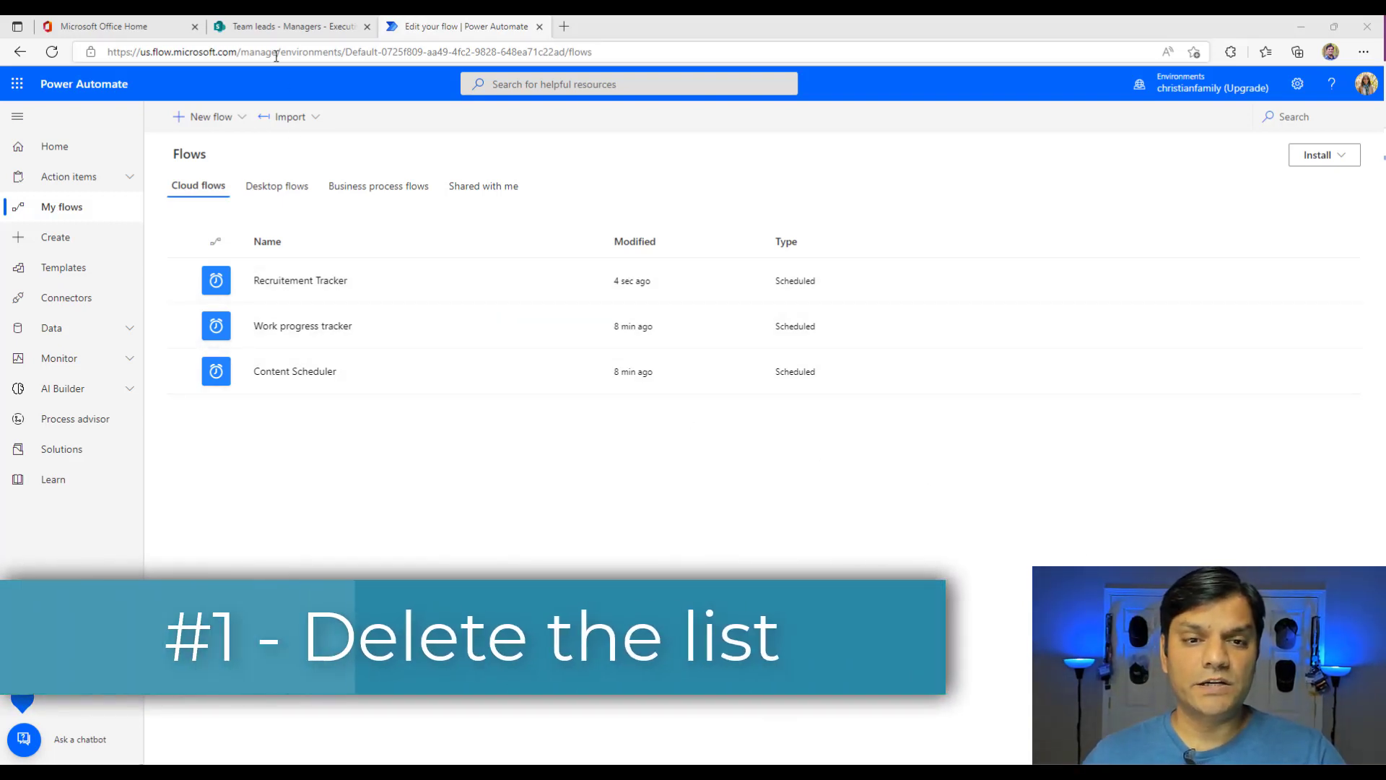
Switch to SharePoint and delete the "Recruitment tracker-Demo3" list through its list settings, sending it to the site Recycle Bin.
click(275, 27)
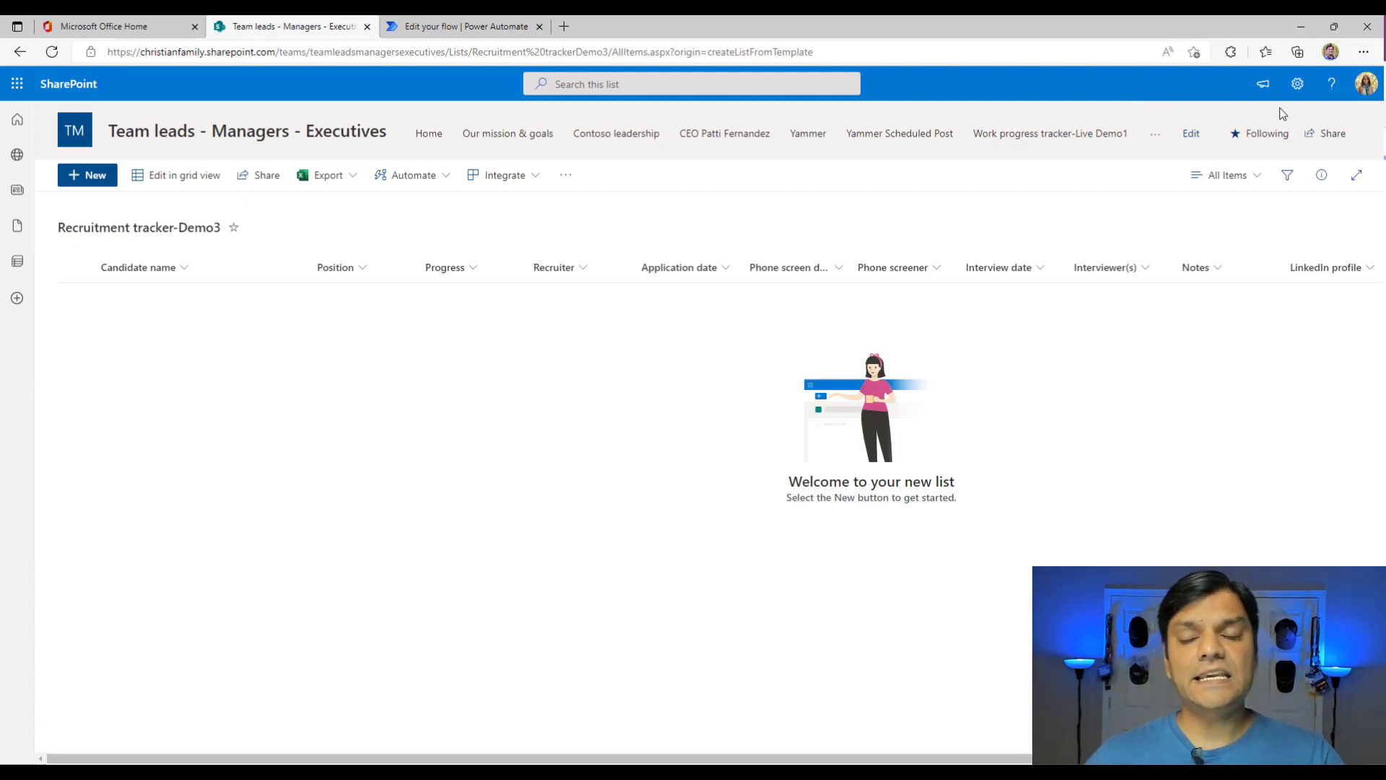
click(1298, 83)
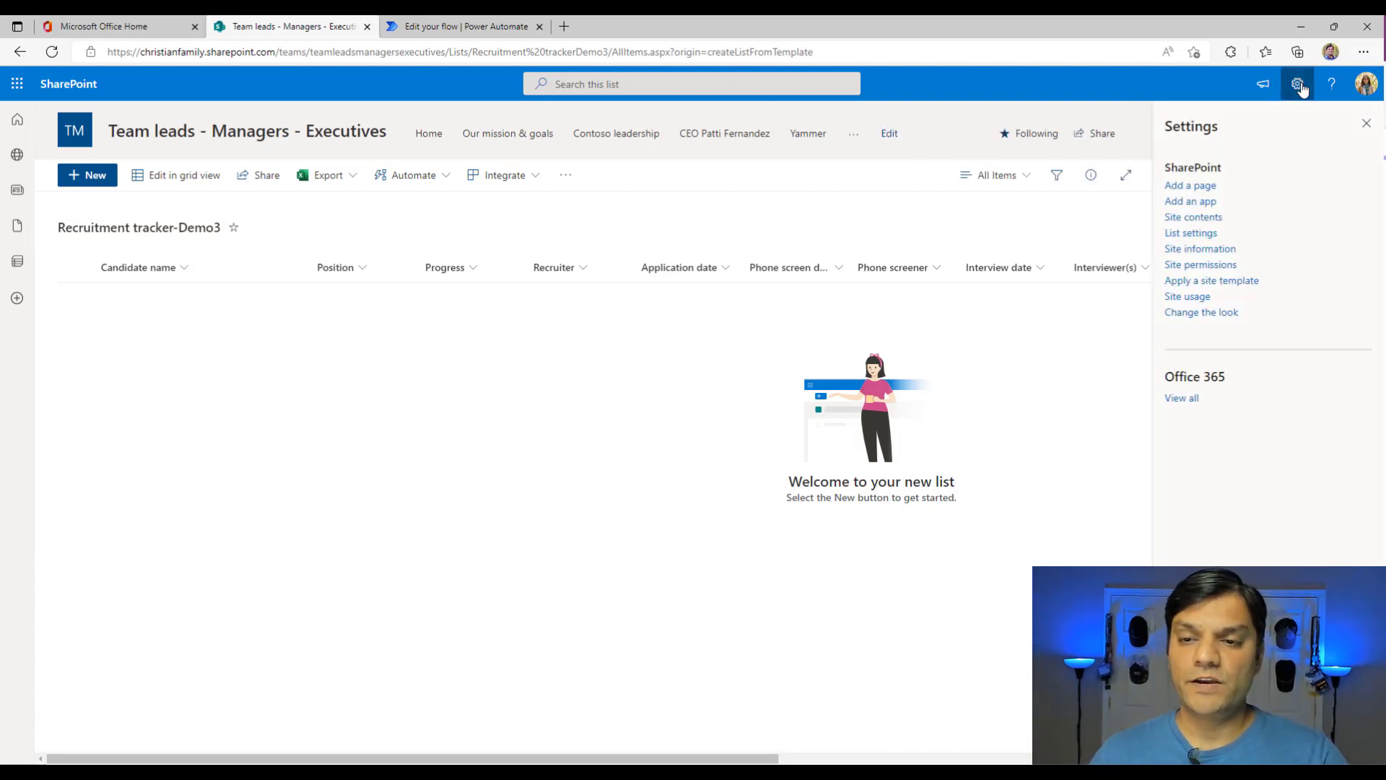
click(1190, 233)
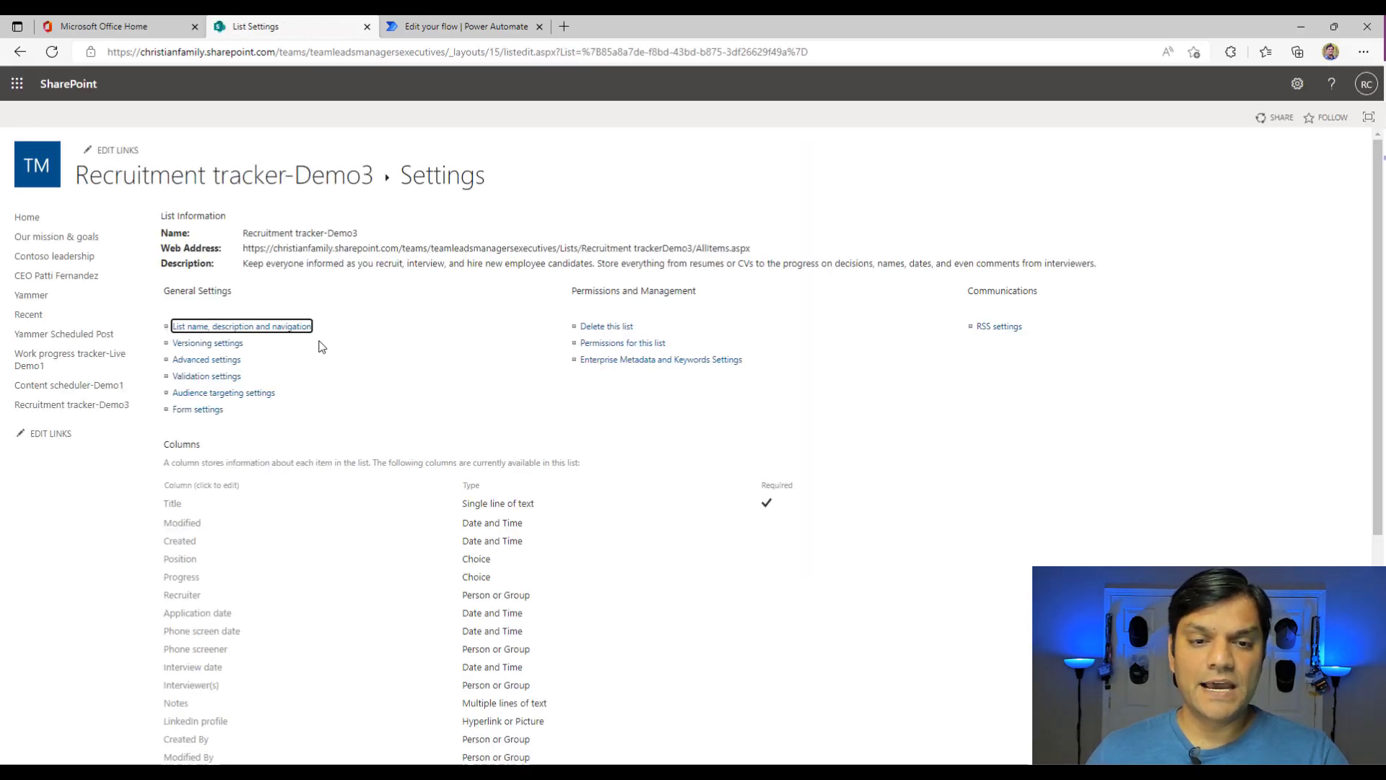
click(589, 329)
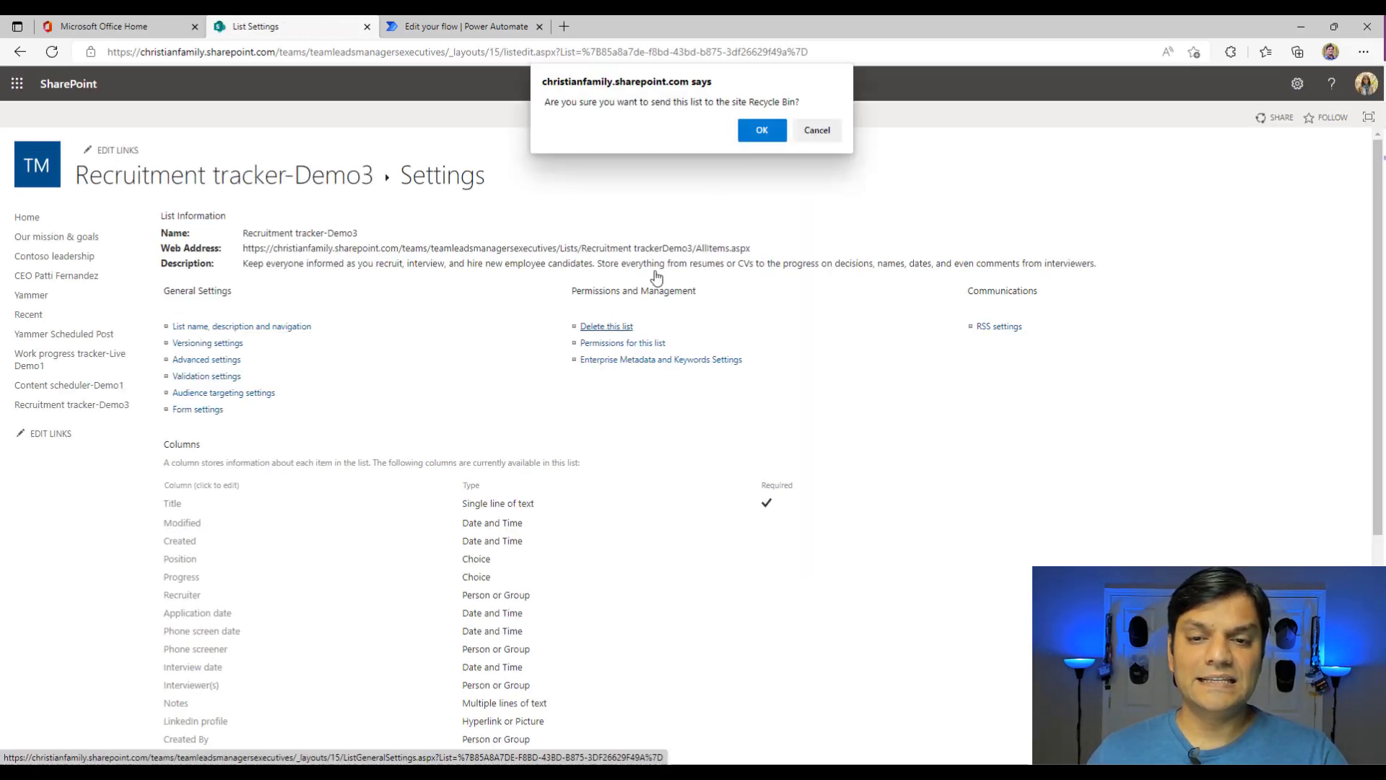
click(763, 130)
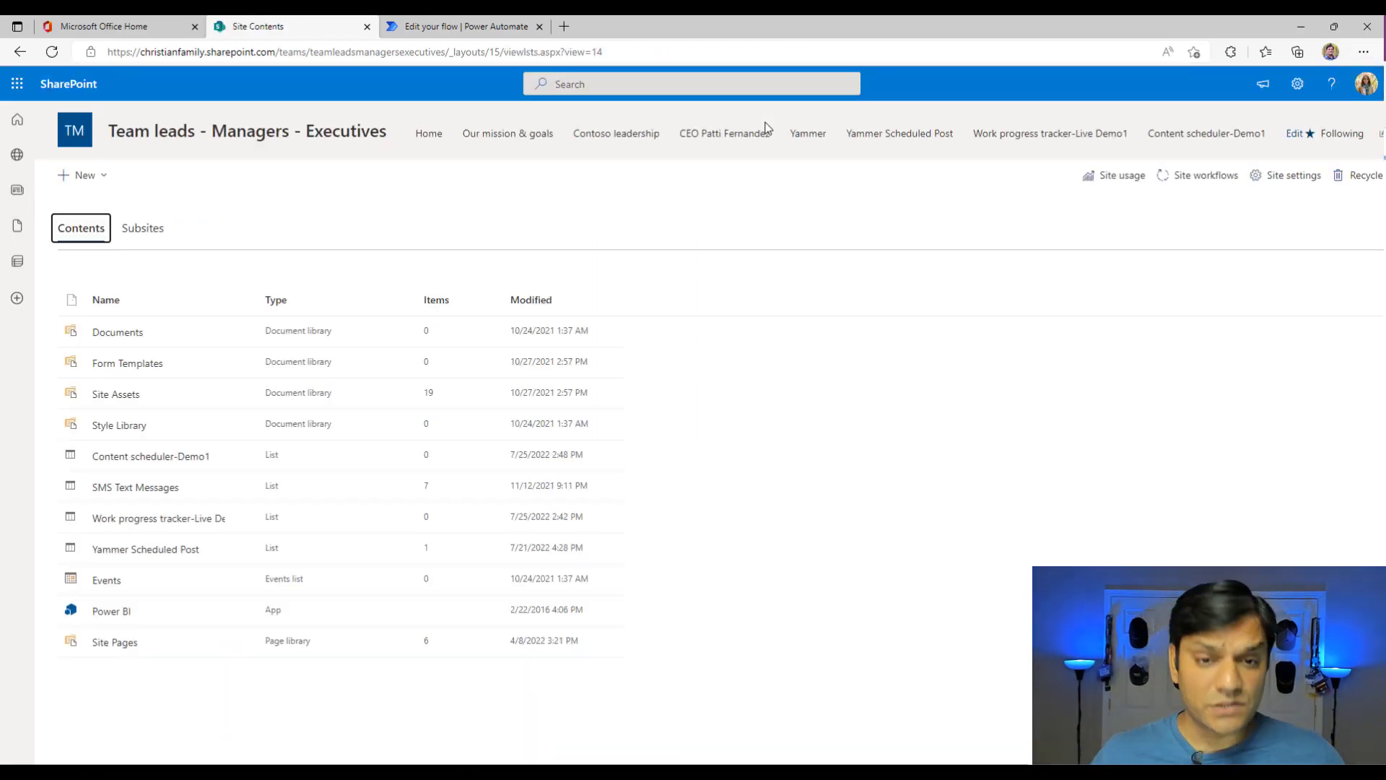
Check the cloud flows in Power Automate, and reload the SharePoint site contents.
click(398, 22)
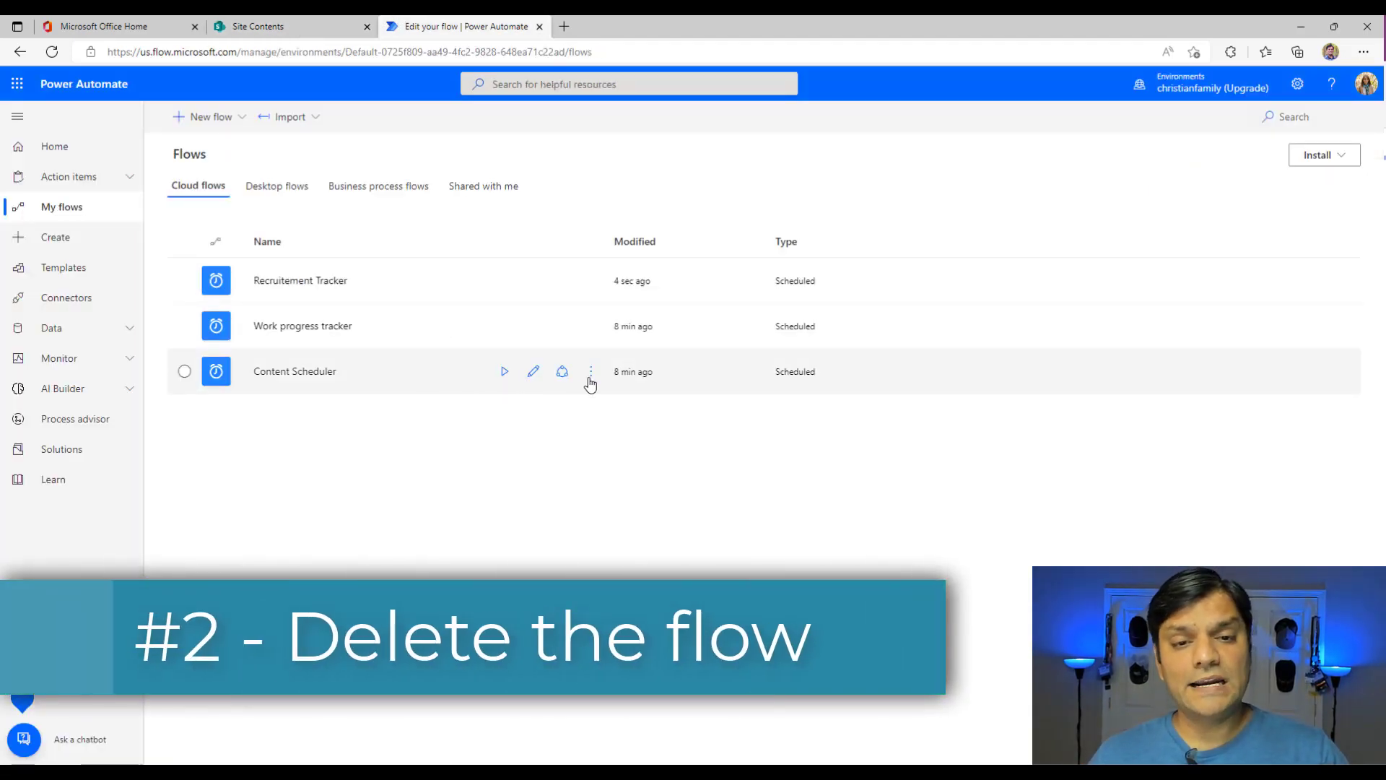
click(350, 22)
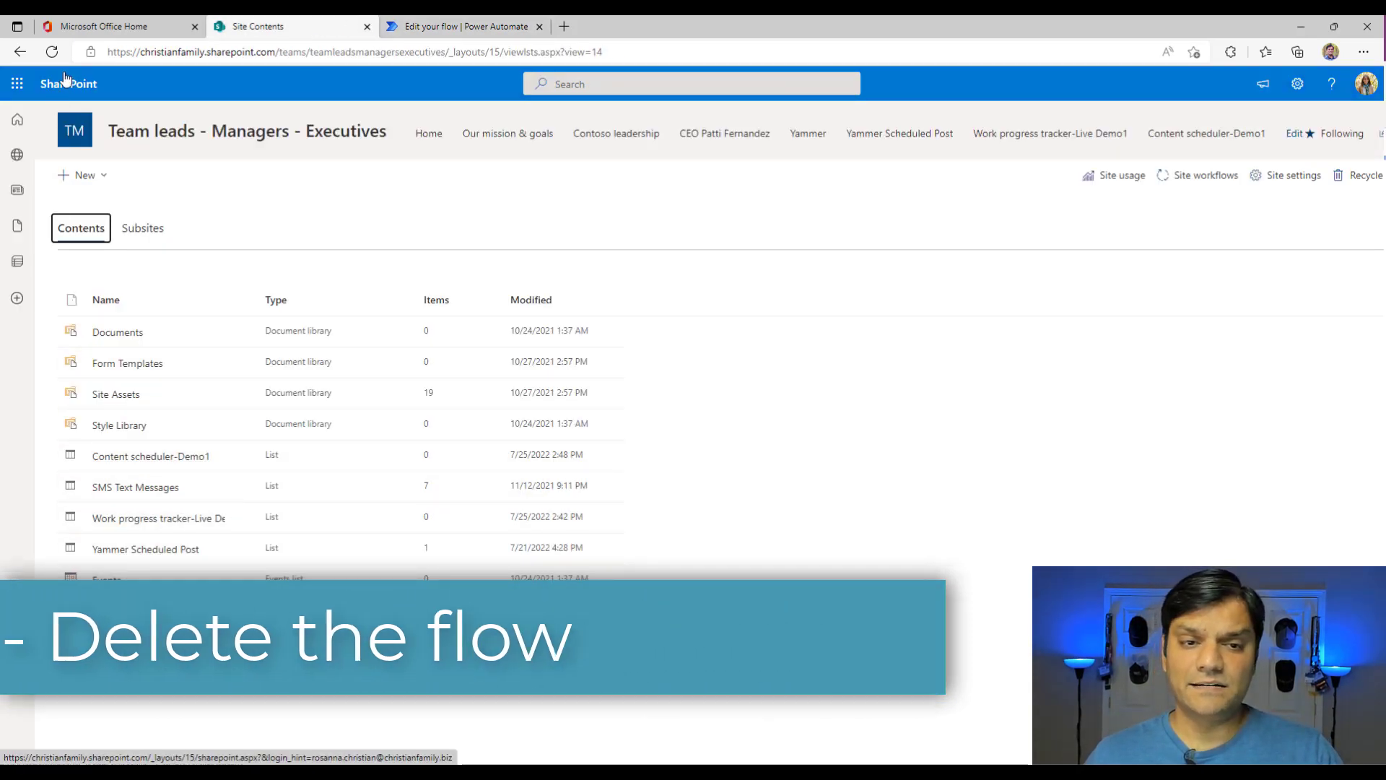
click(52, 52)
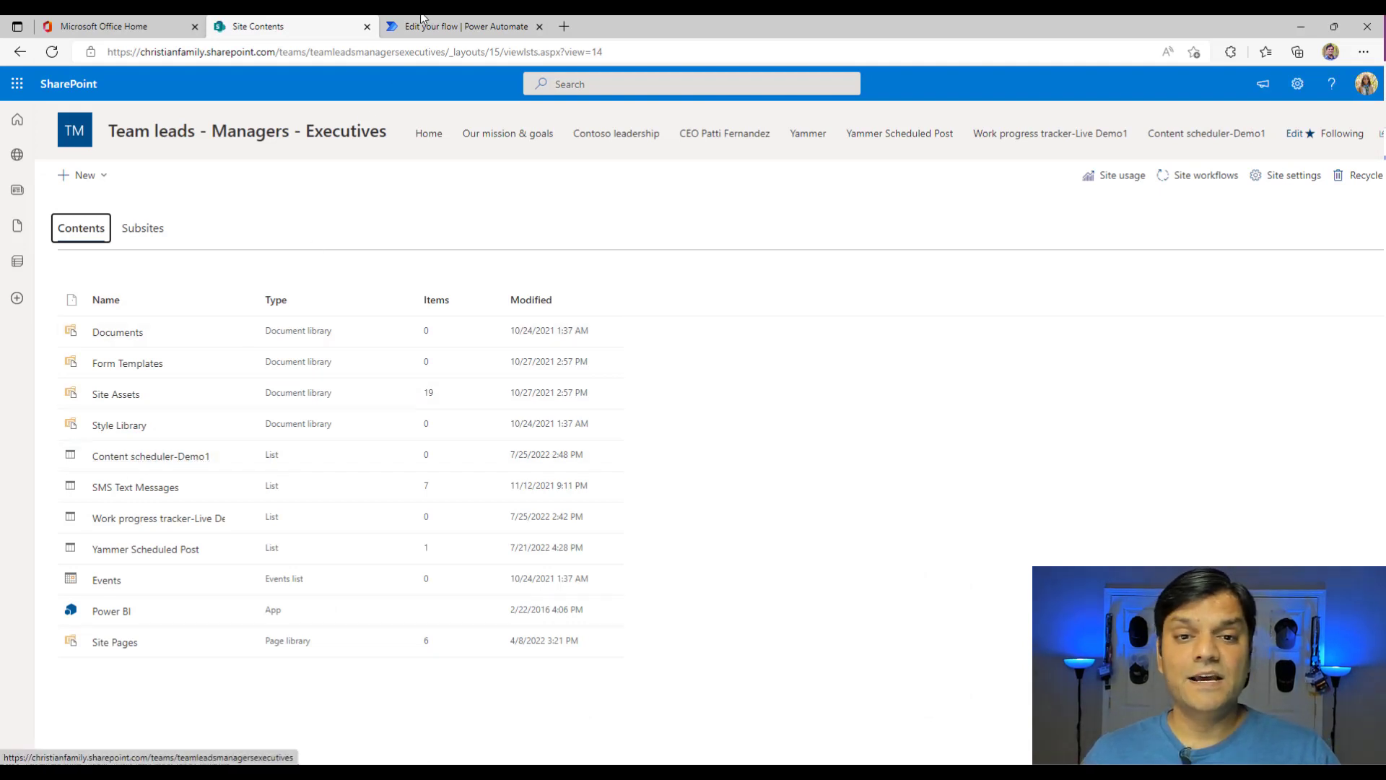
Switch to Power Automate and delete the "Content Scheduler" cloud flow.
click(463, 26)
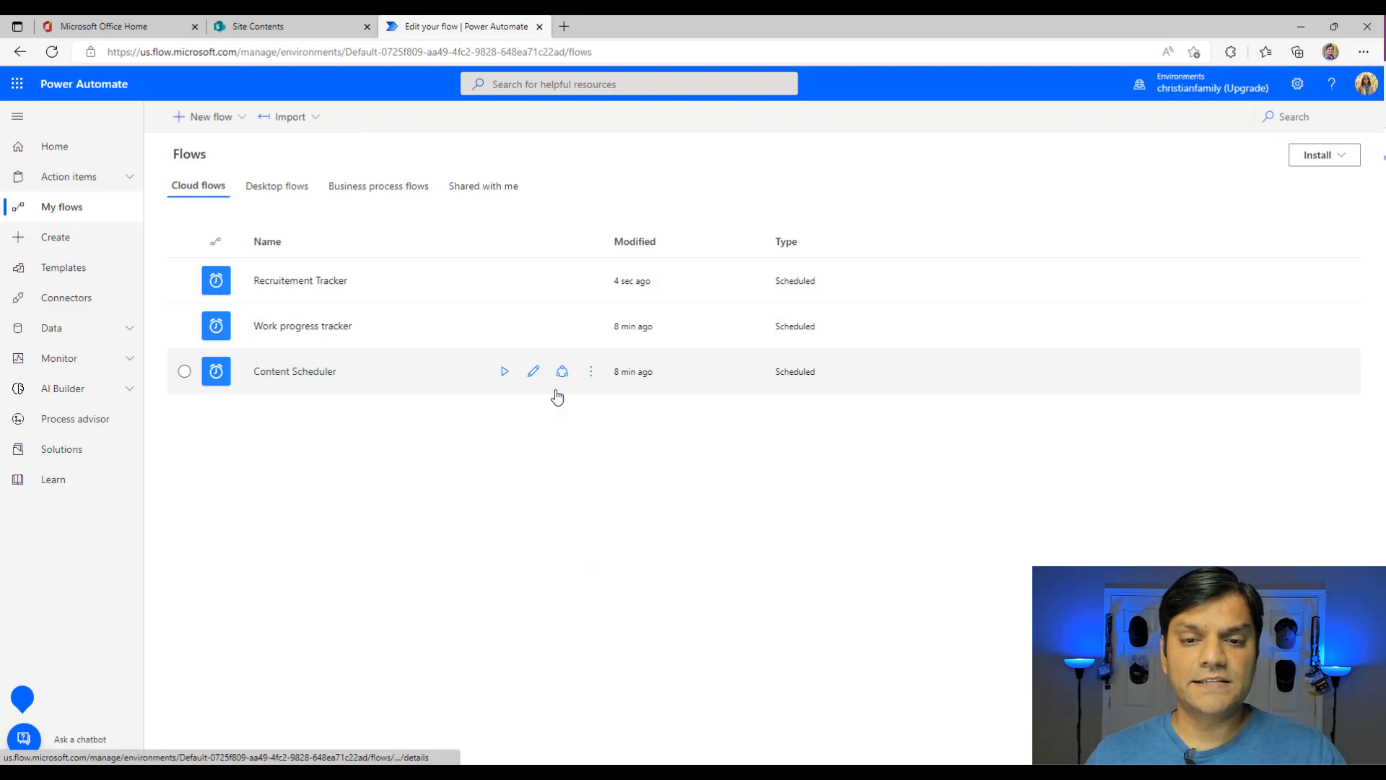
click(592, 376)
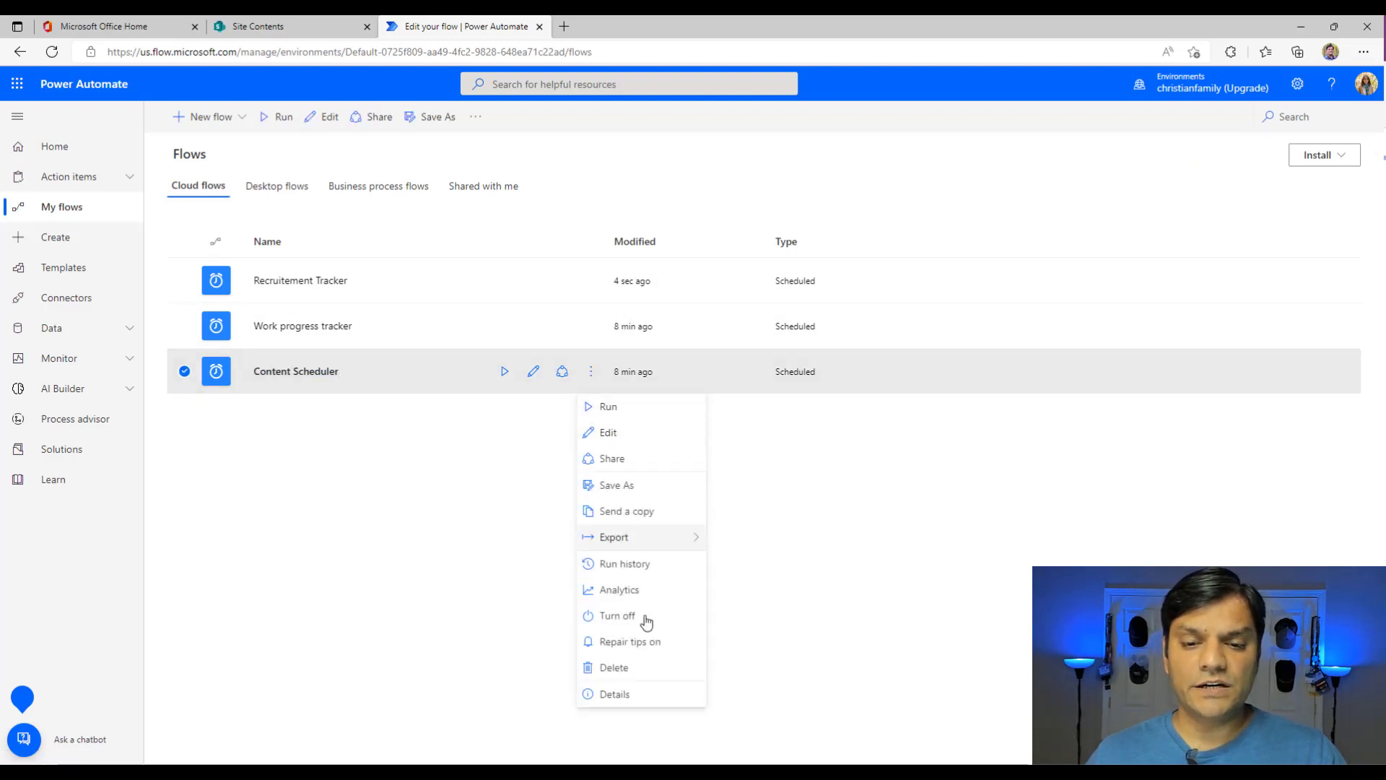
click(638, 668)
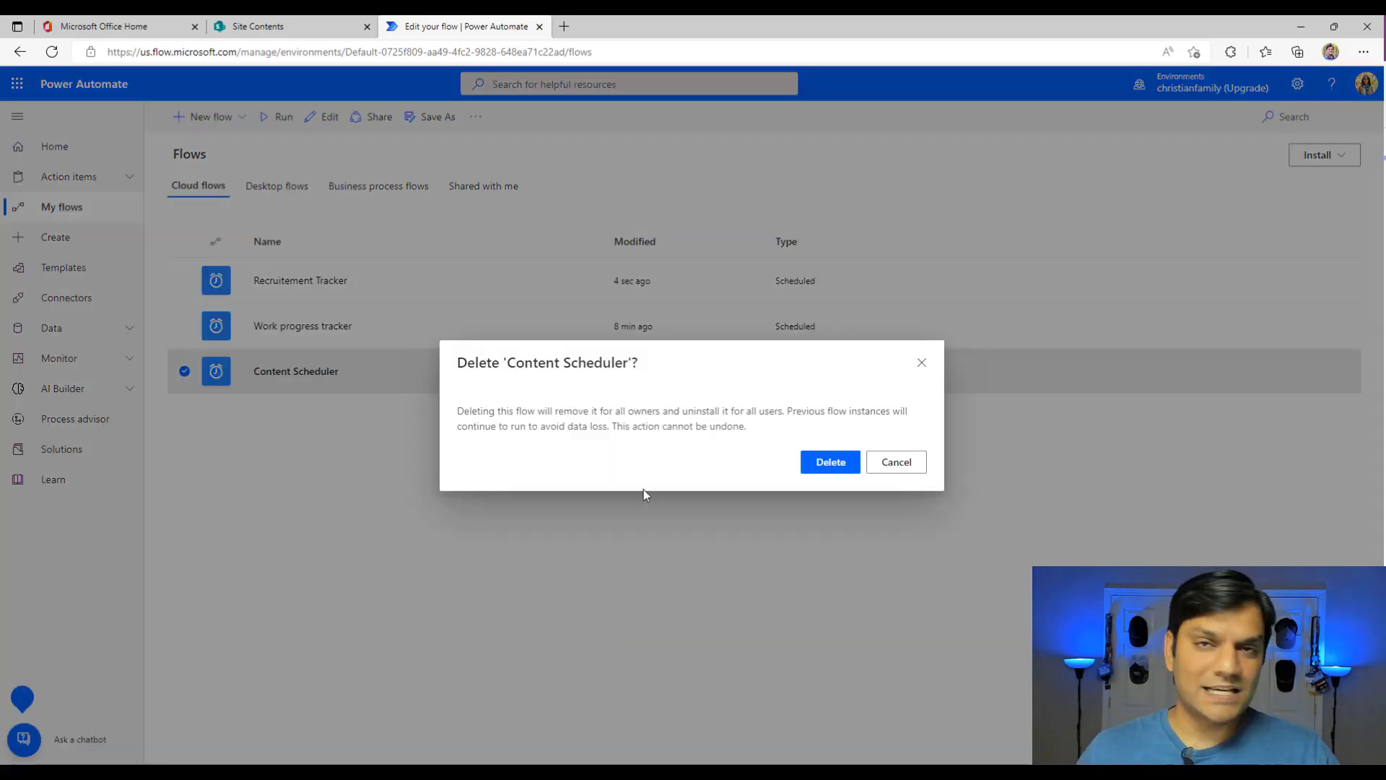
click(827, 468)
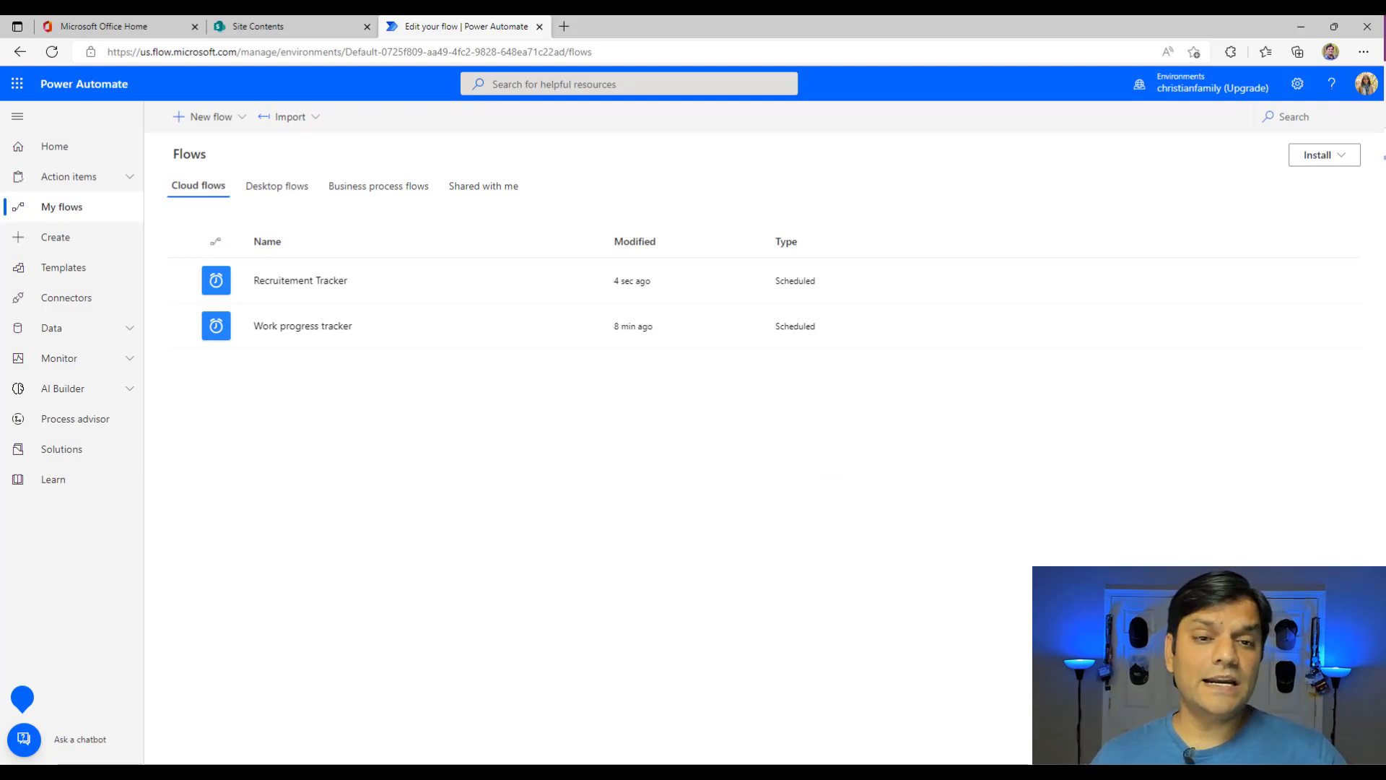
Compare the lists in the SharePoint site contents with the reloaded cloud flows in Power Automate.
click(310, 24)
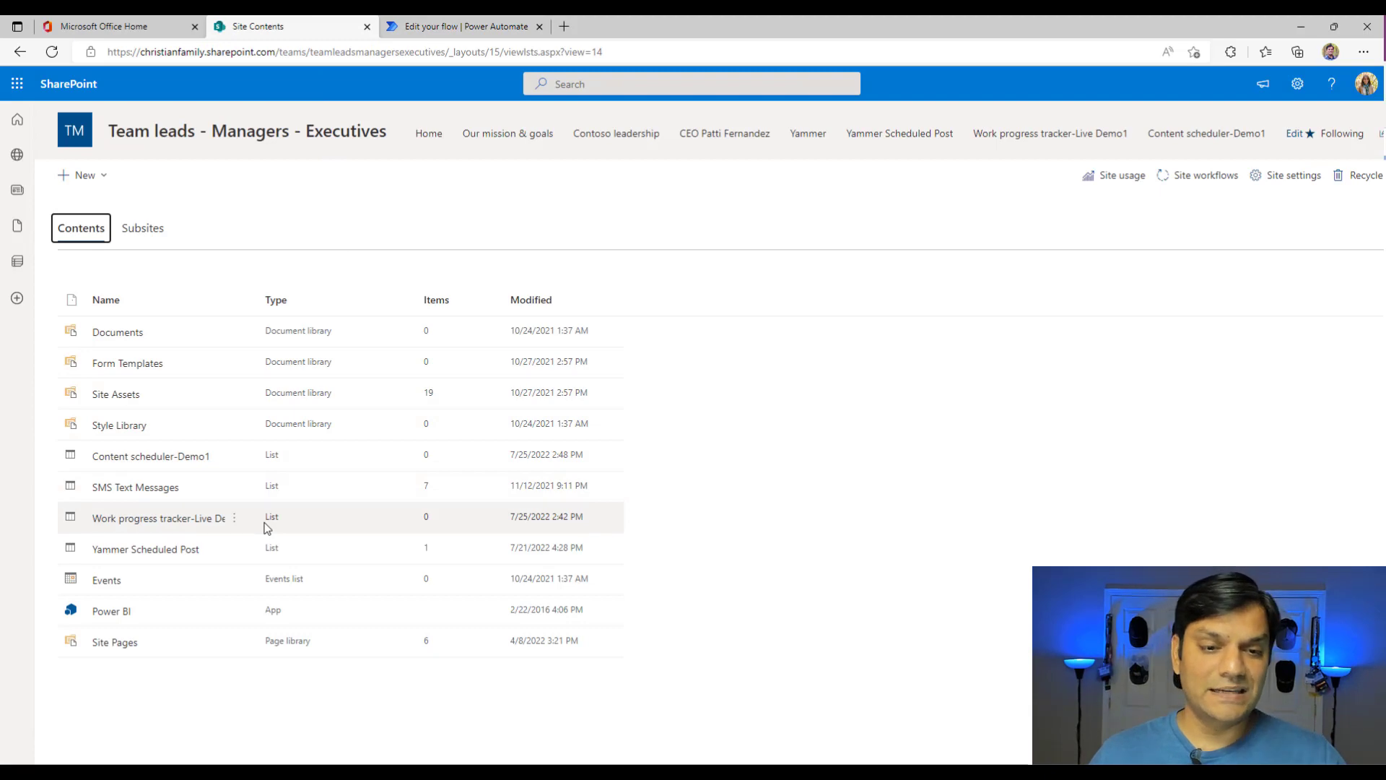
click(407, 21)
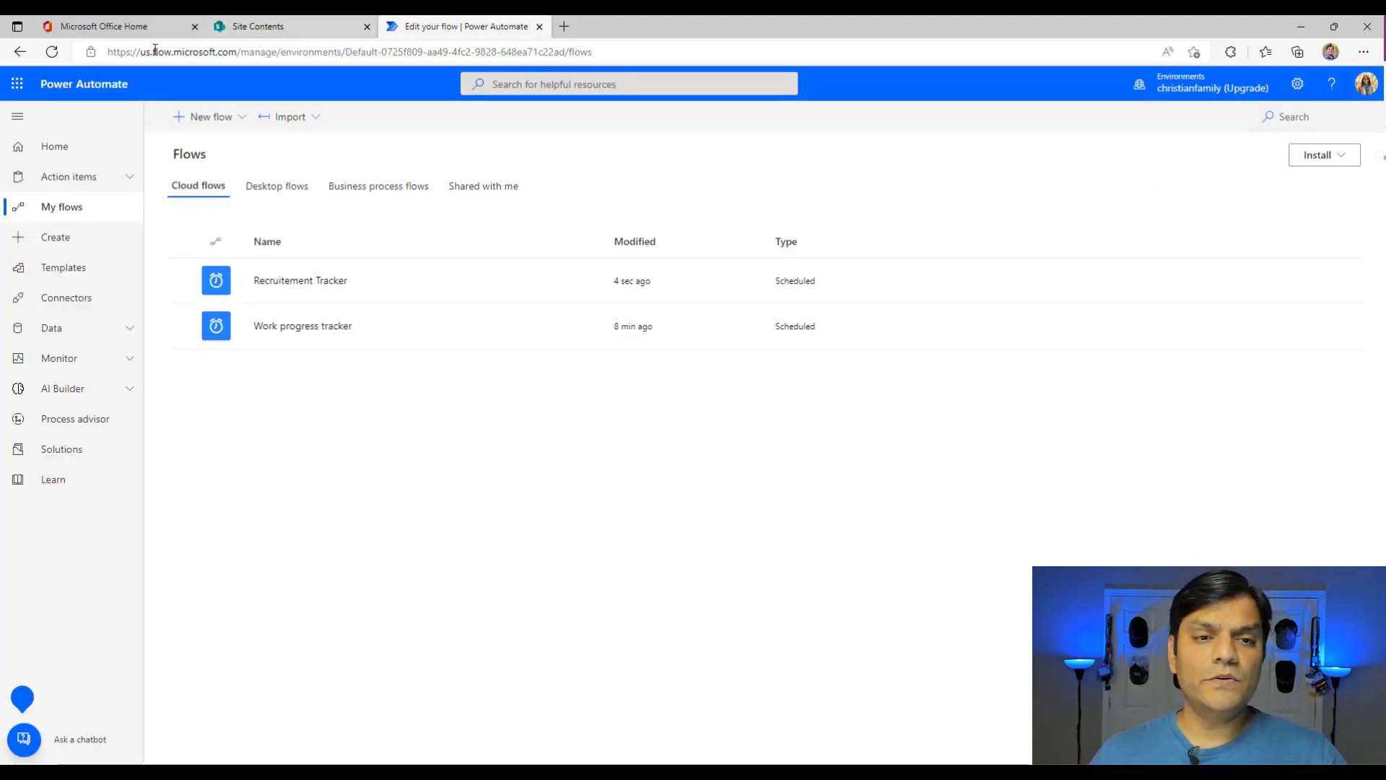
click(51, 52)
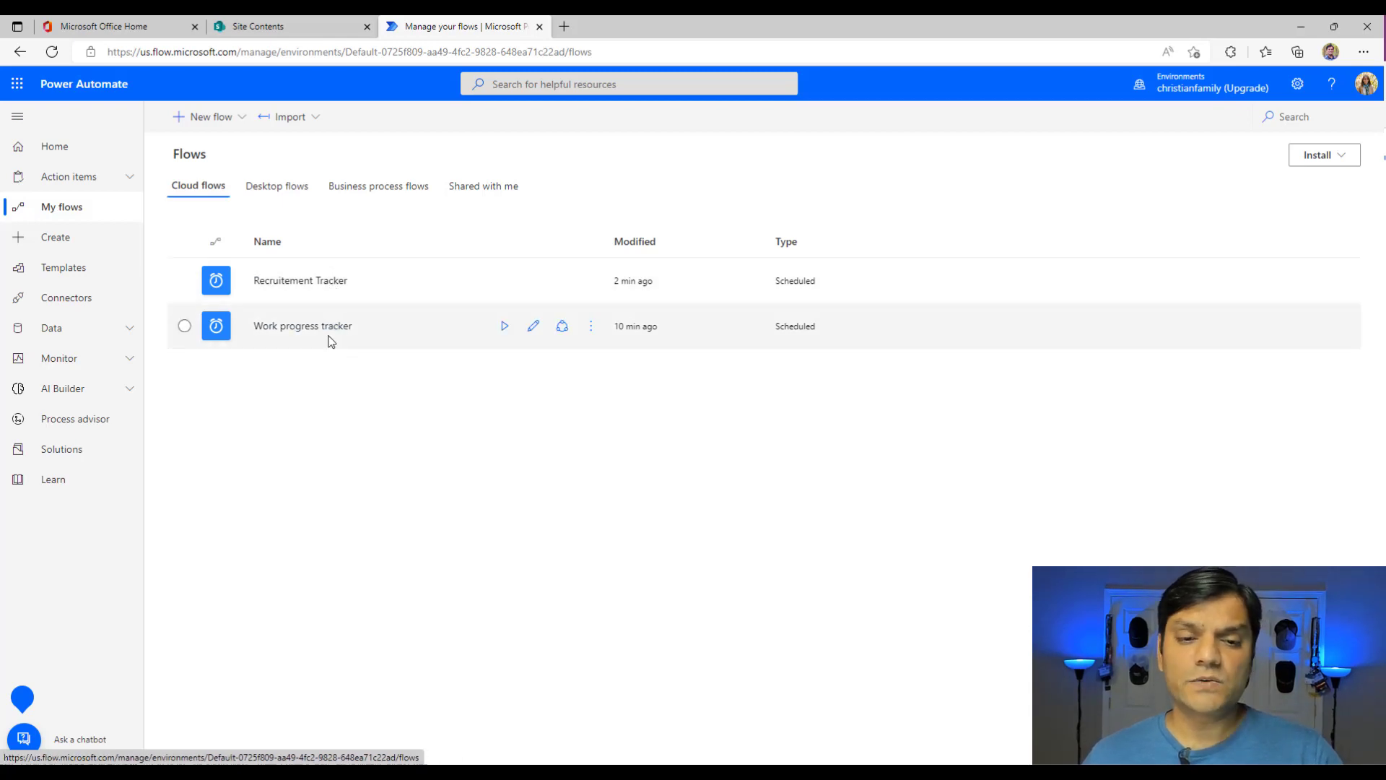
click(313, 29)
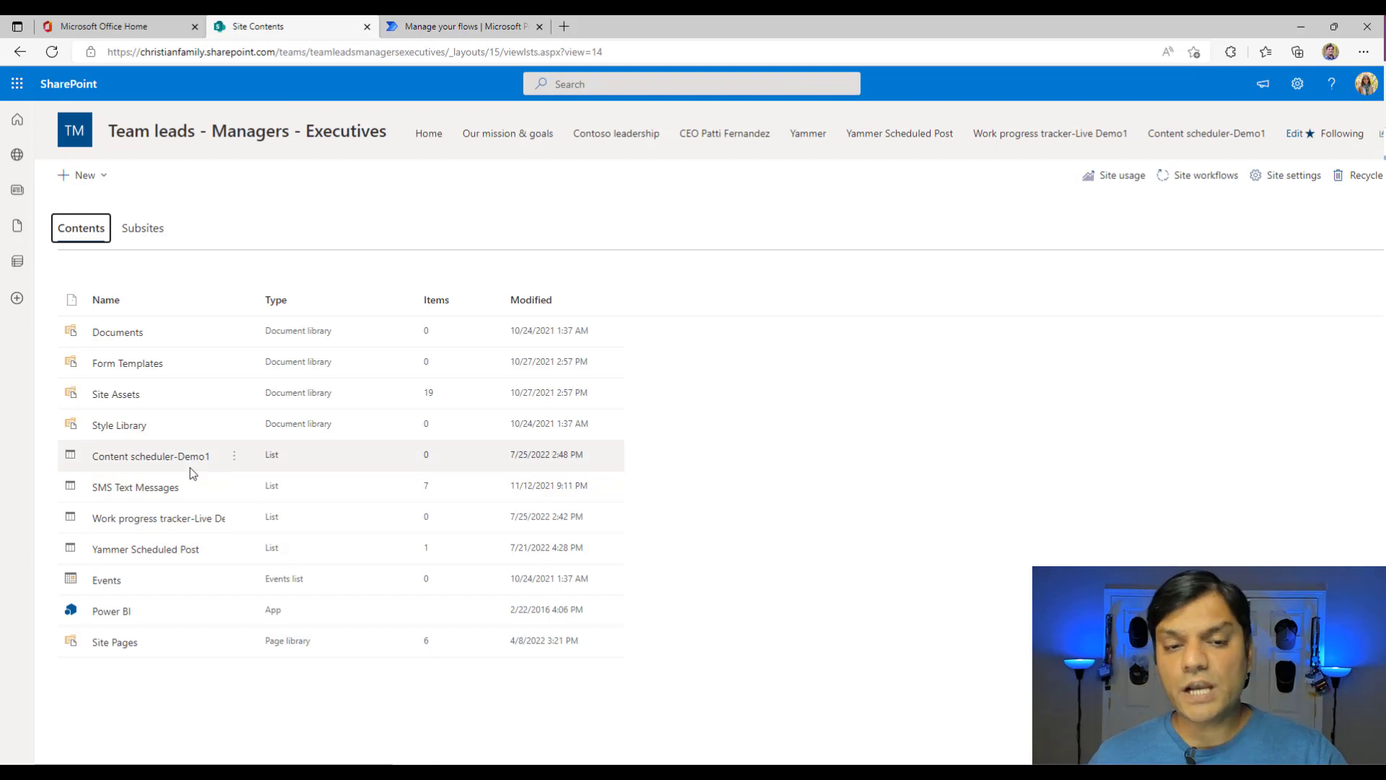